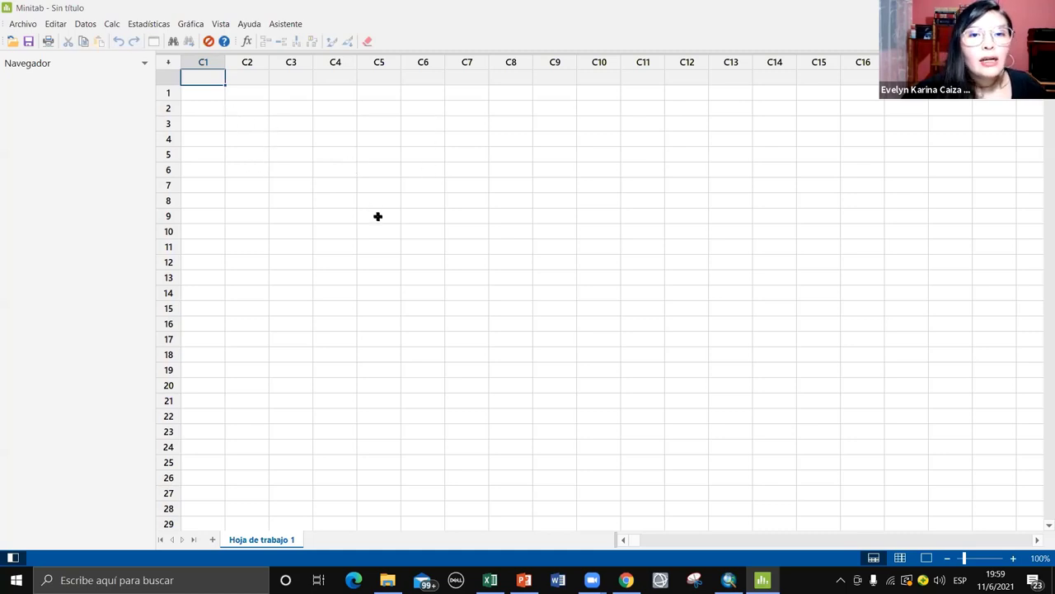
Browse for a file to open in D: > MINEX FIELD > CURSOS 2021 > GEOESTADISTICA > TALLER ONLINE GRATUITO > Documentos y Base de Datos
click(25, 27)
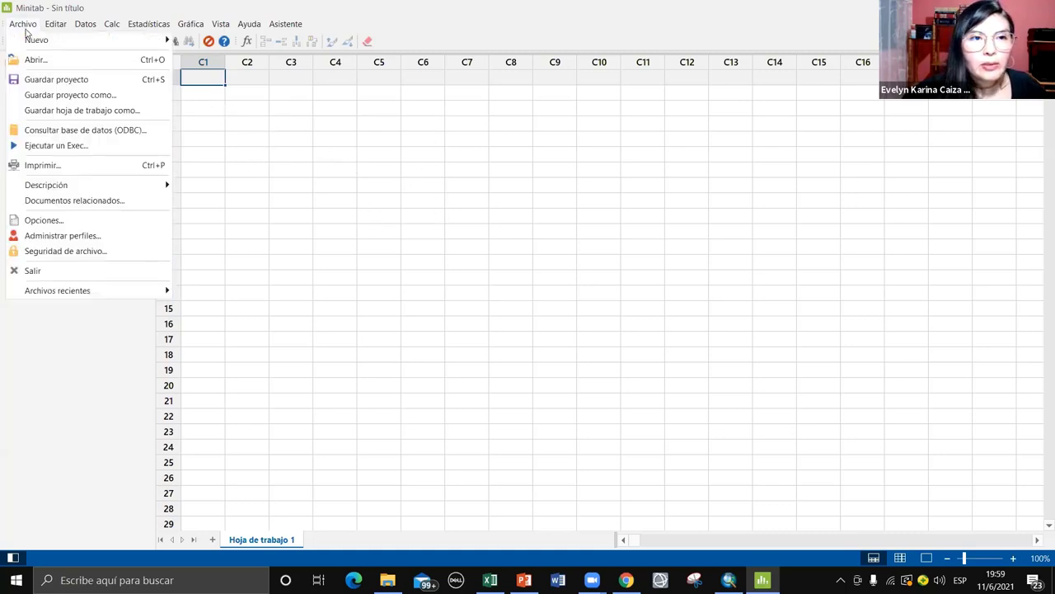
click(36, 60)
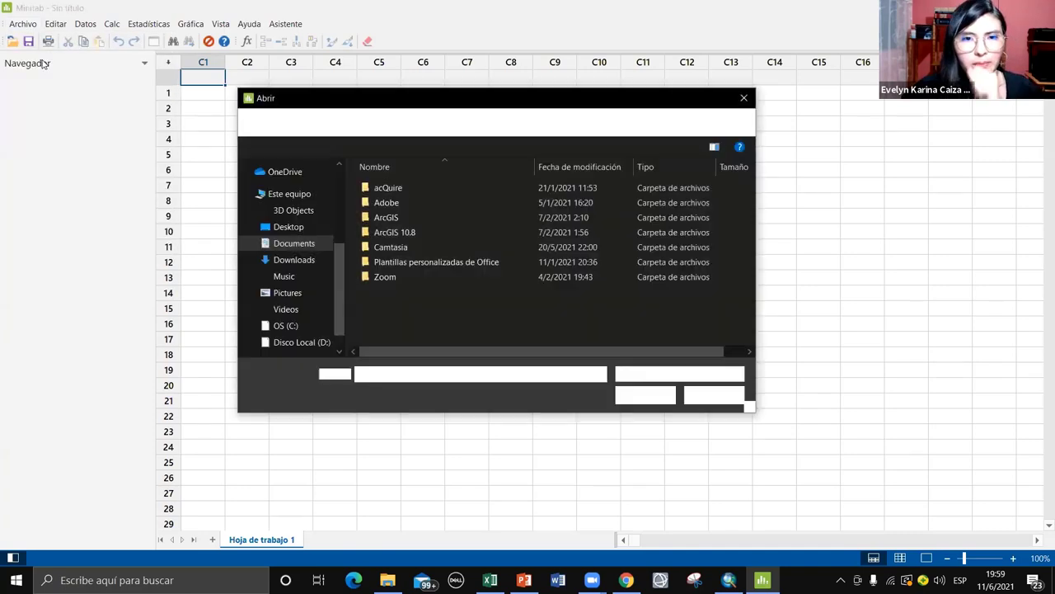
click(299, 343)
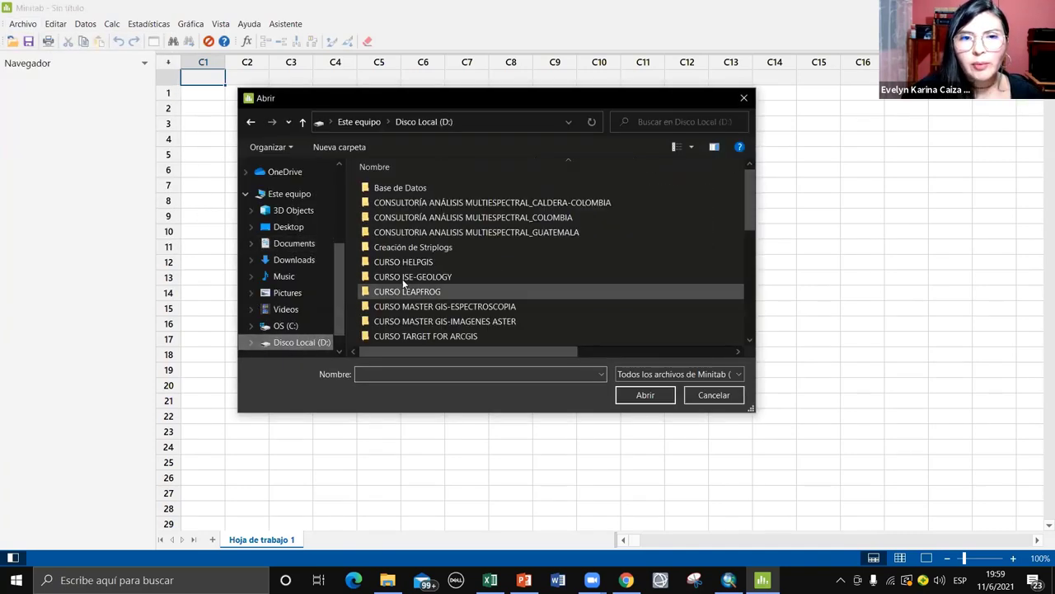
scroll(404, 272, down, 5)
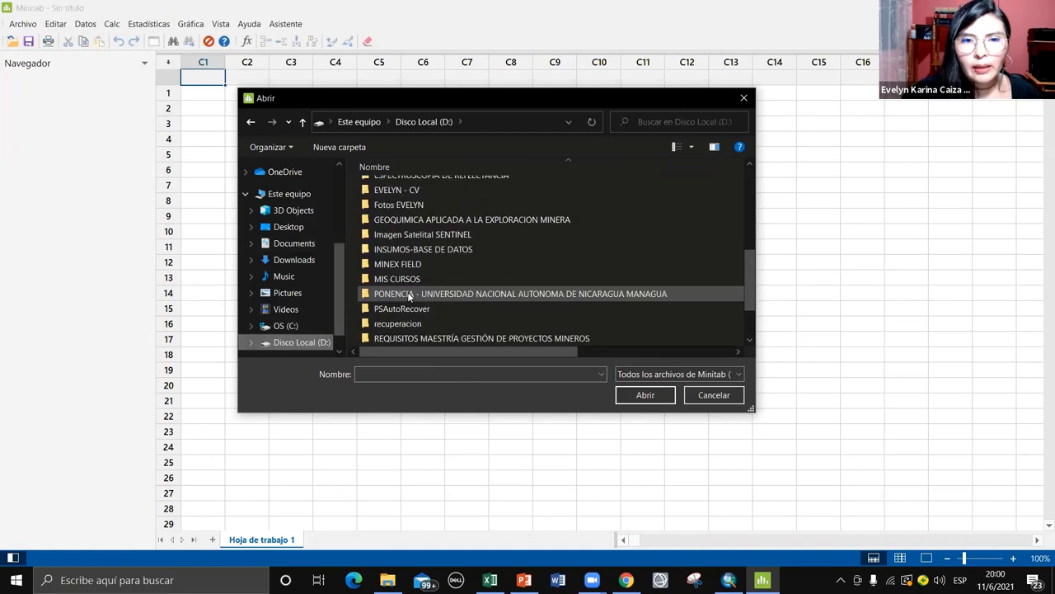
double_click(399, 264)
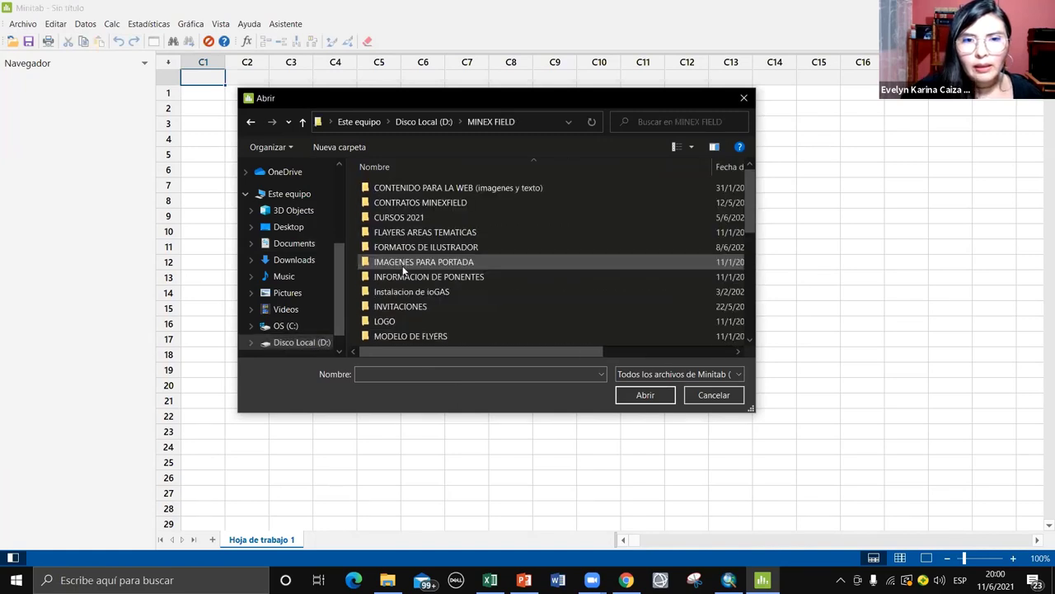
double_click(410, 219)
double_click(404, 188)
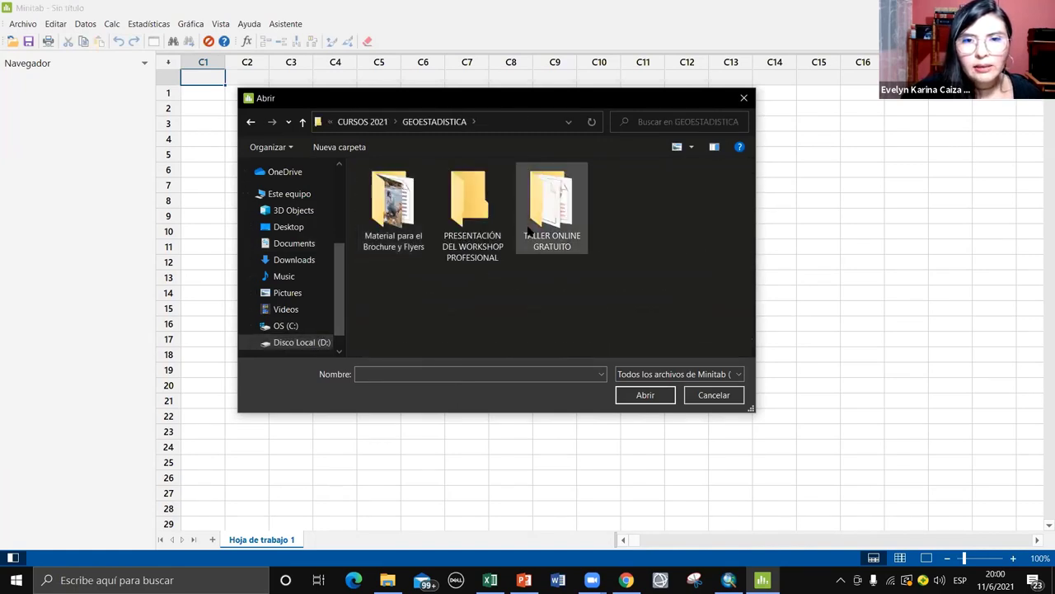
double_click(552, 210)
double_click(392, 189)
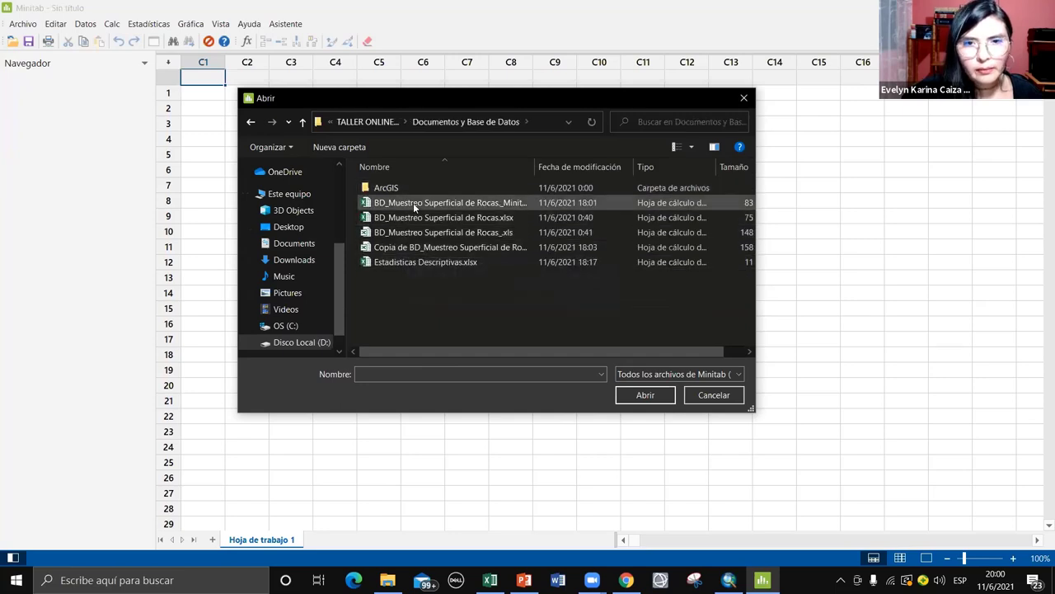
Import the workbook BD_Muestreo Superficial de Rocas.xlsx with the default row range and column names
click(456, 217)
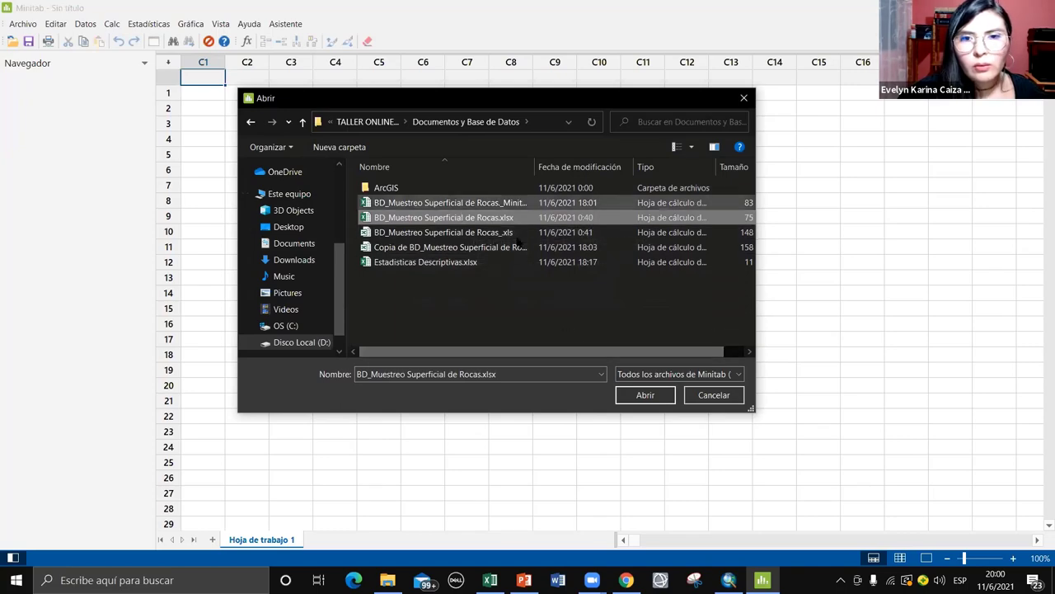
click(625, 395)
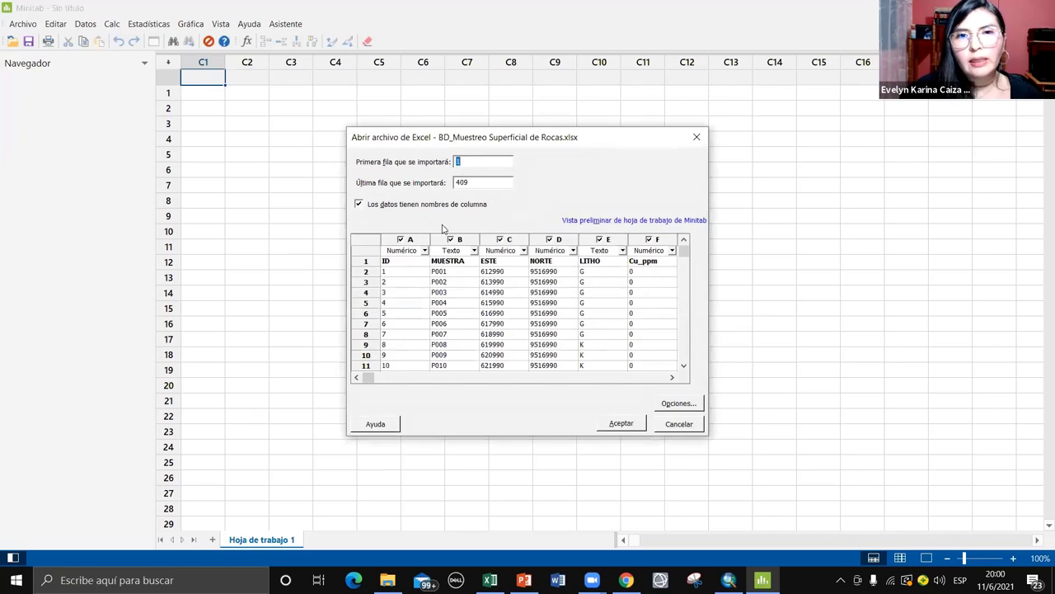
click(620, 420)
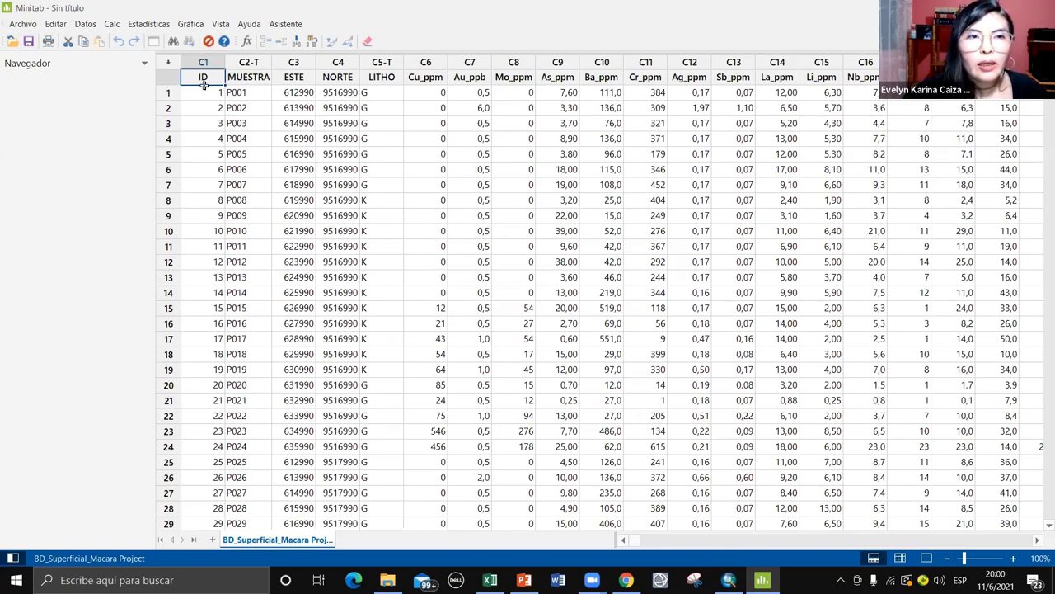
Start a normality test from the basic statistics and choose Pb_ppm as its variable
click(150, 24)
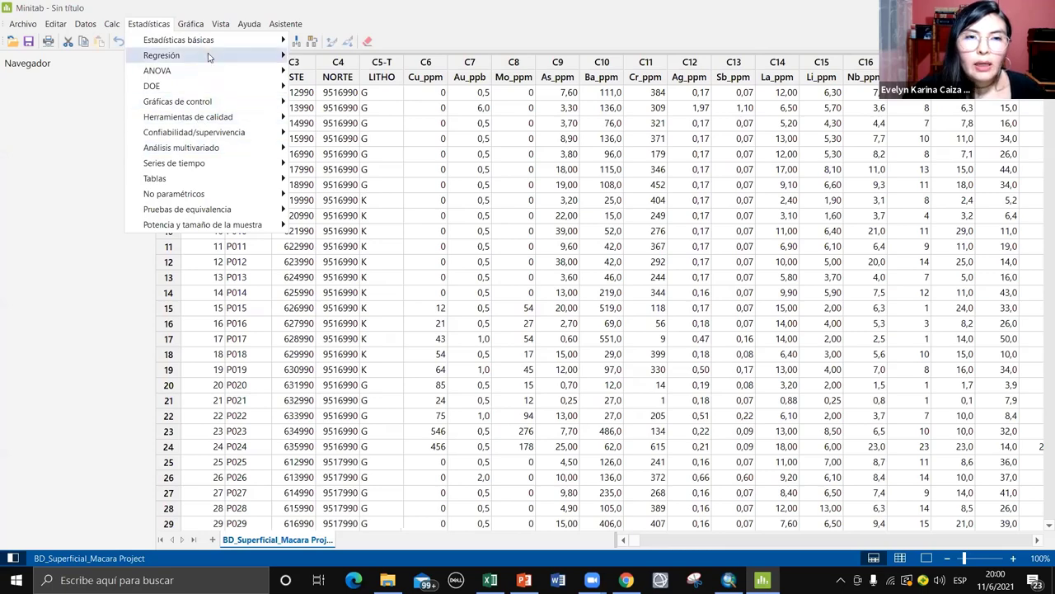
mouse_move(229, 49)
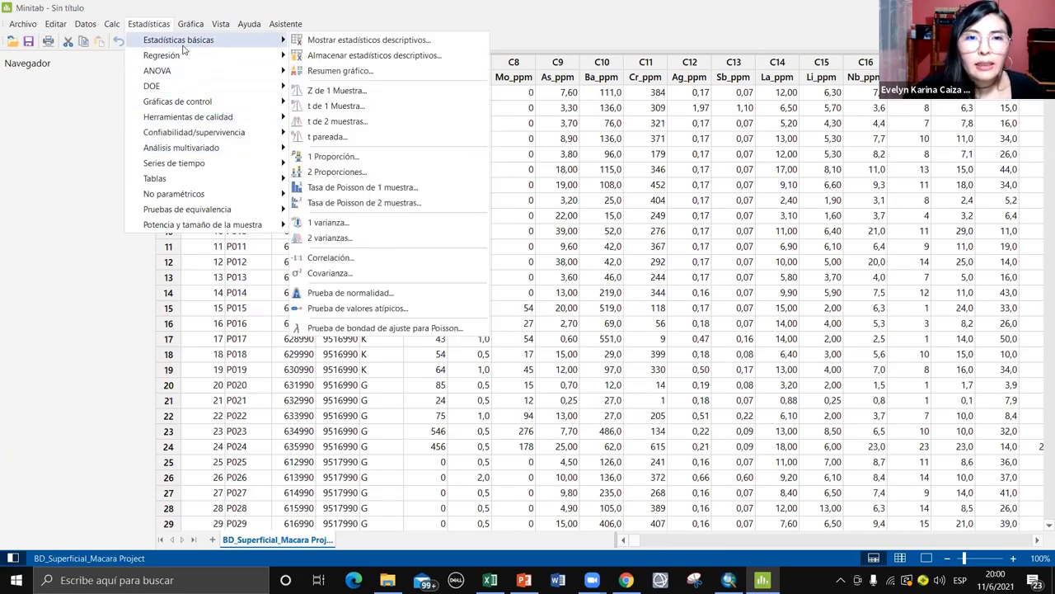
click(389, 293)
drag(550, 194, 553, 129)
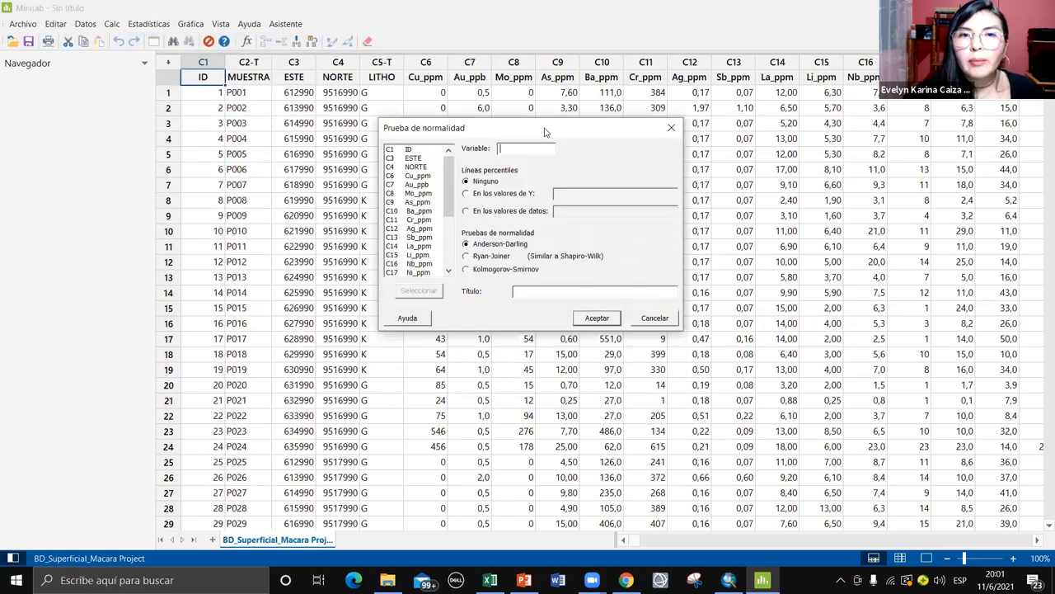
drag(451, 179, 459, 250)
scroll(420, 270, up, 2)
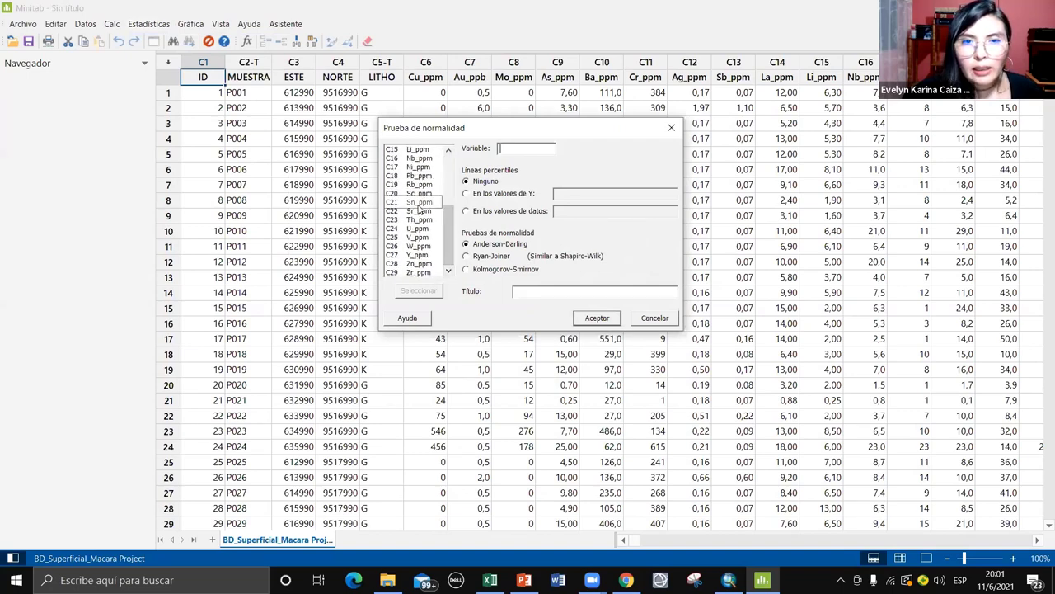
scroll(416, 198, down, 2)
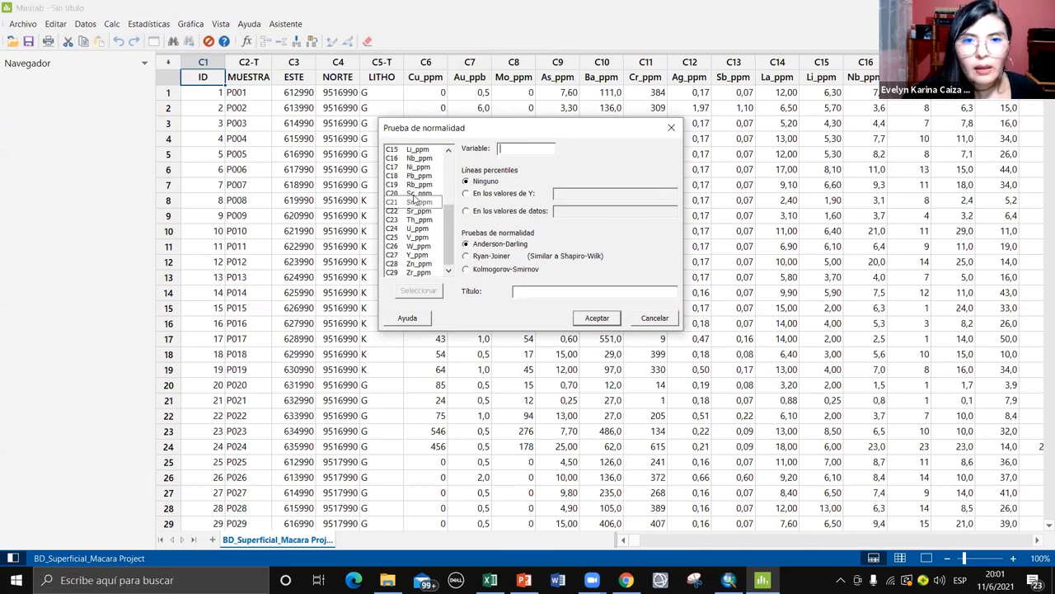
click(417, 179)
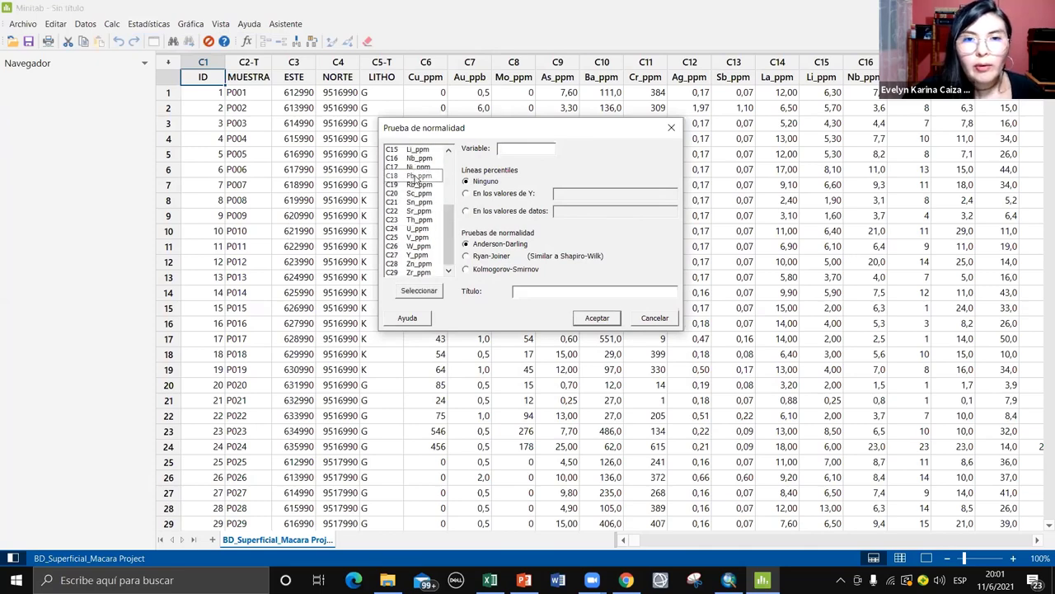
double_click(417, 176)
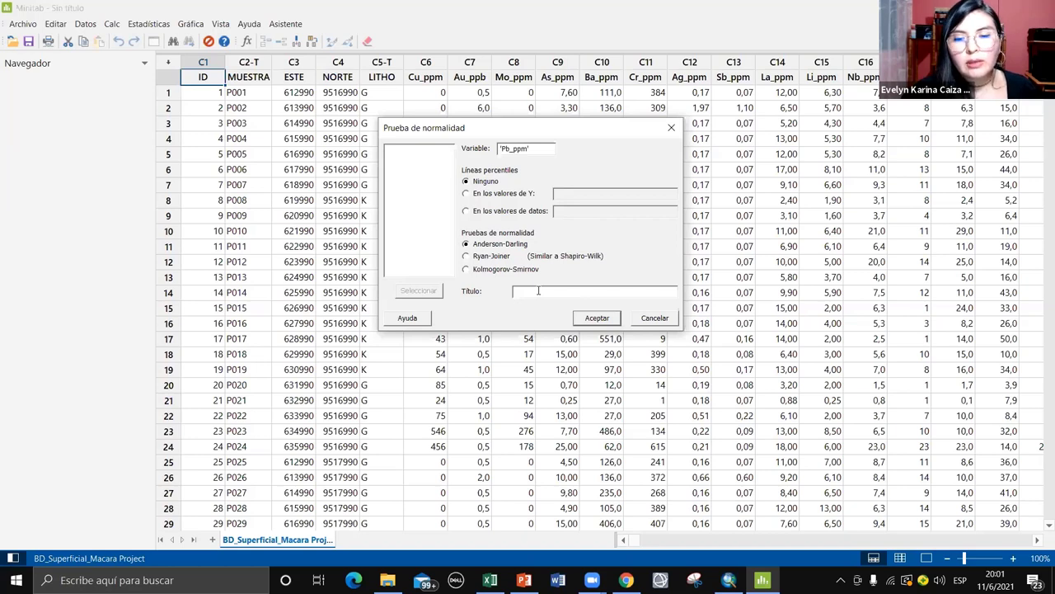
Title the normality test "Prueba de Normalidad_Pb" and run it with the Anderson-Darling method
text(Prueba de)
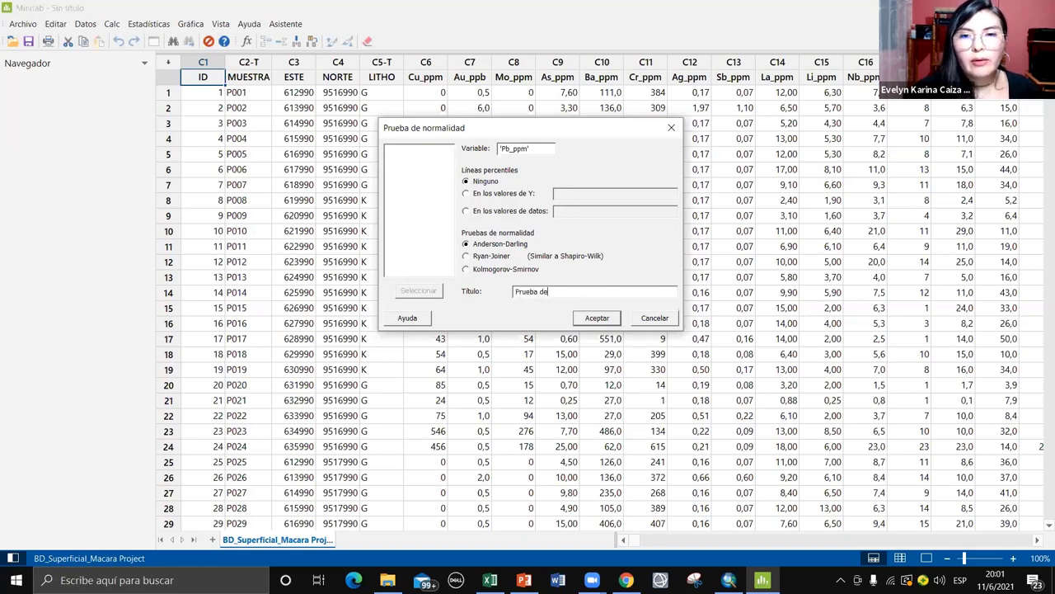
text( Normalidad_Pb)
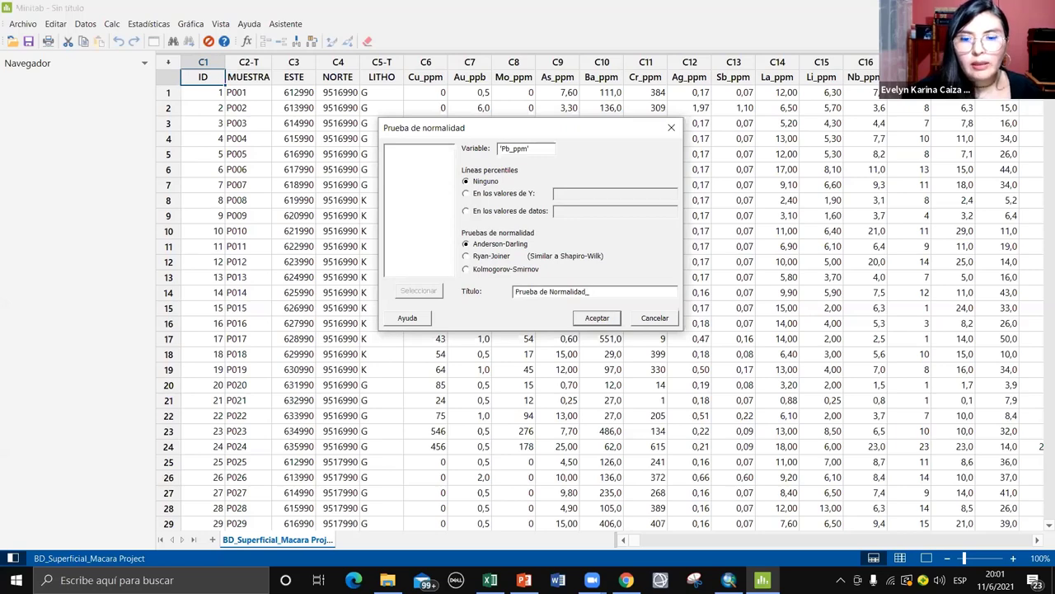
click(587, 317)
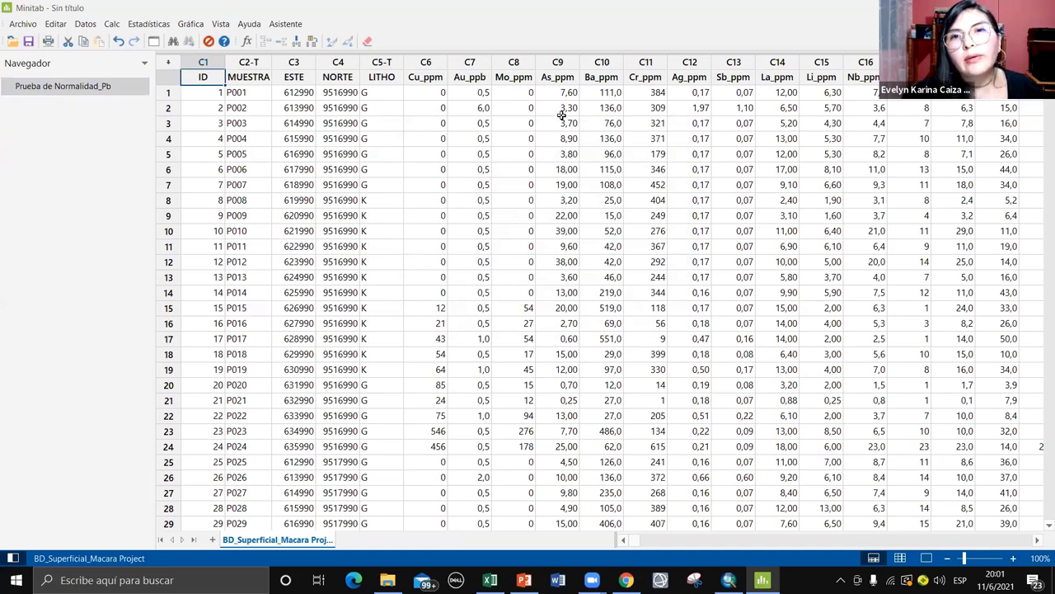
Enlarge the output area above the worksheet and scale up the Pb normality plot
drag(570, 55, 607, 474)
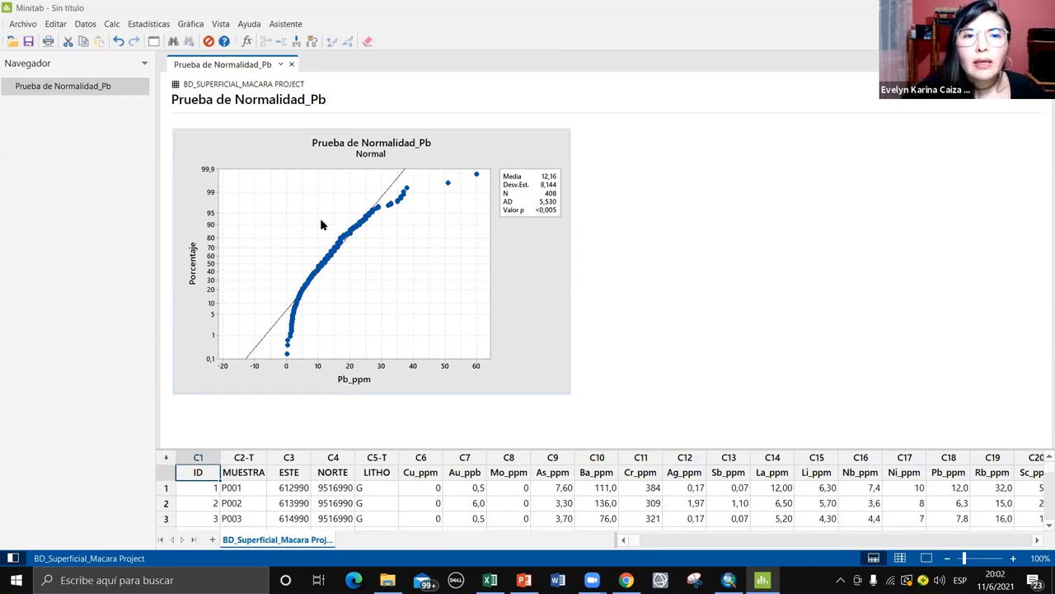
click(477, 344)
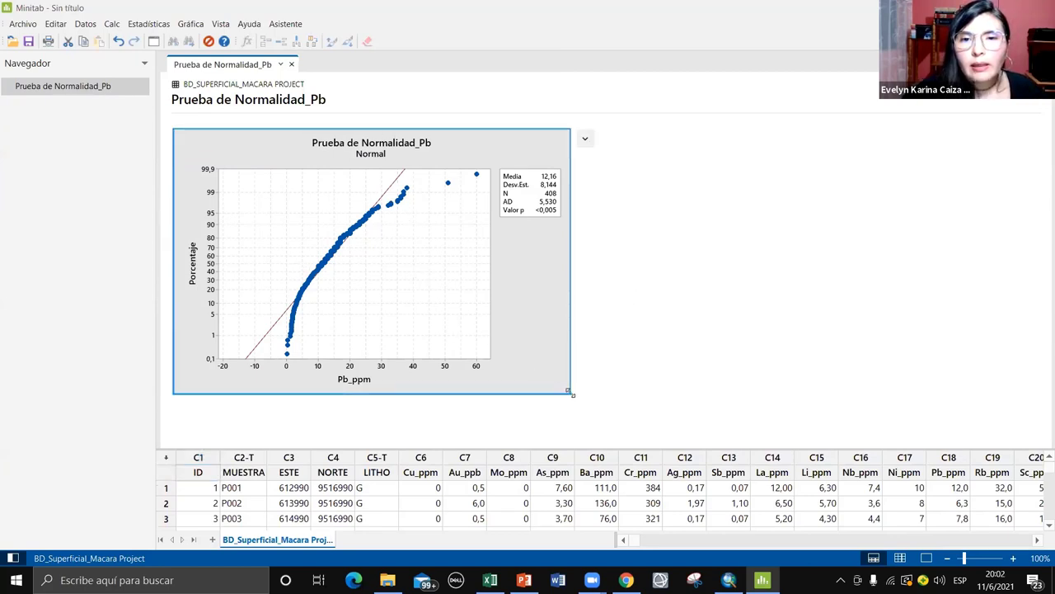
drag(569, 390, 629, 424)
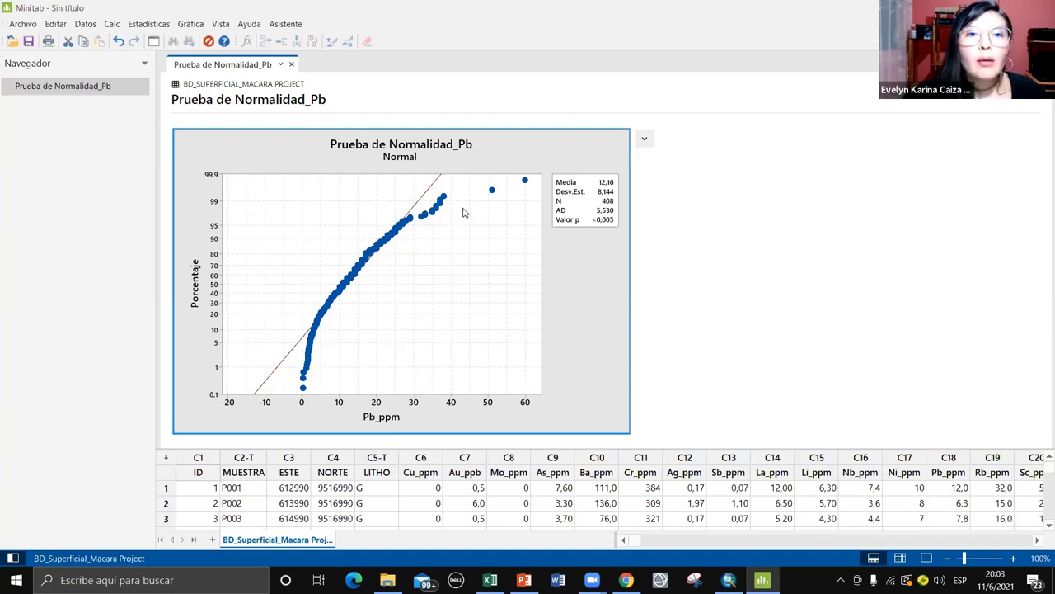
Start a probability plot of the Individual type and find Pb_ppm among the available variables
click(189, 25)
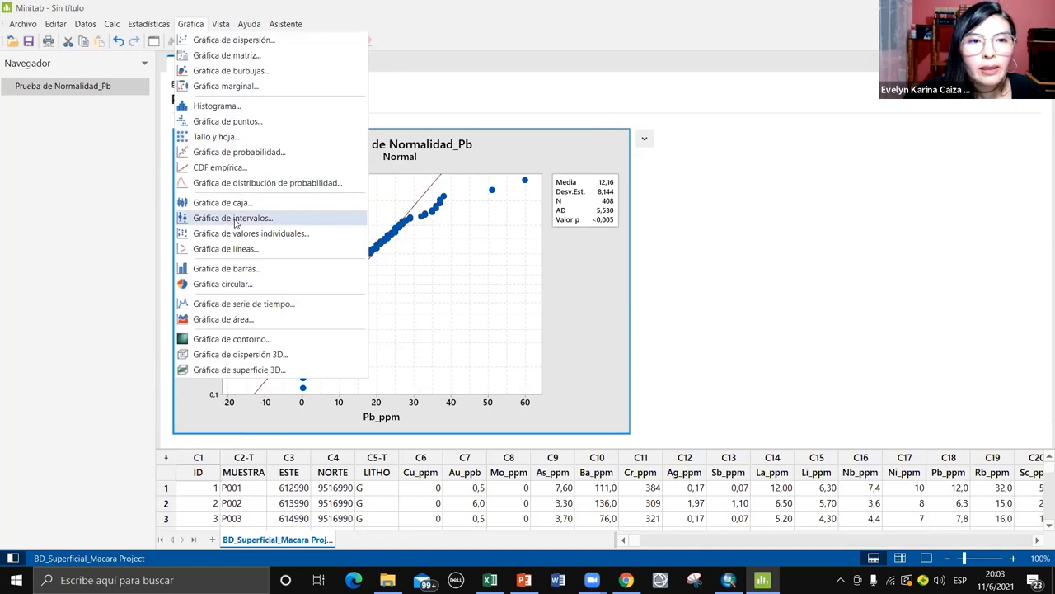
click(238, 153)
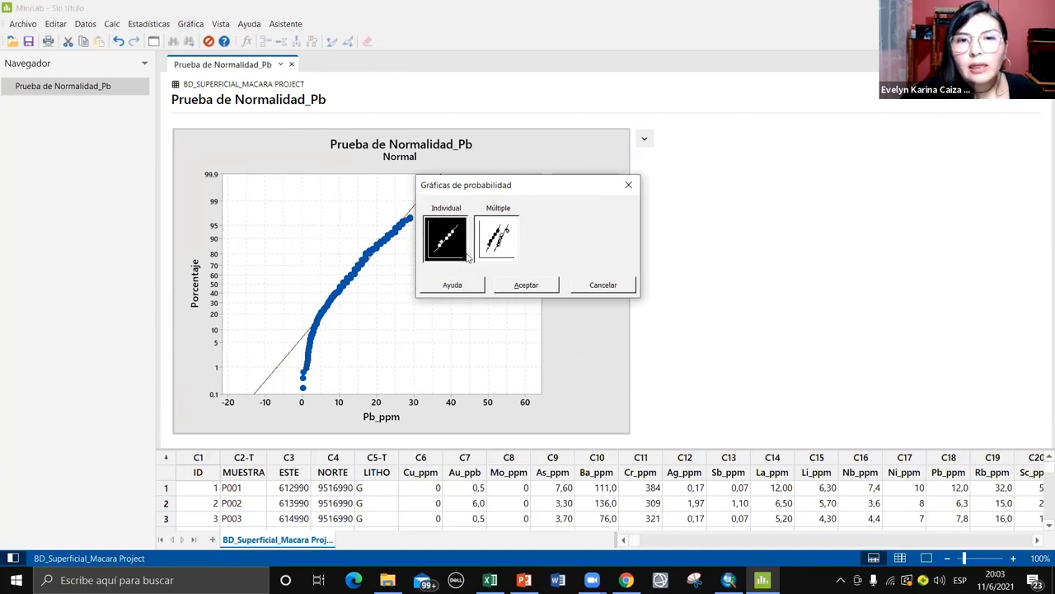
click(526, 284)
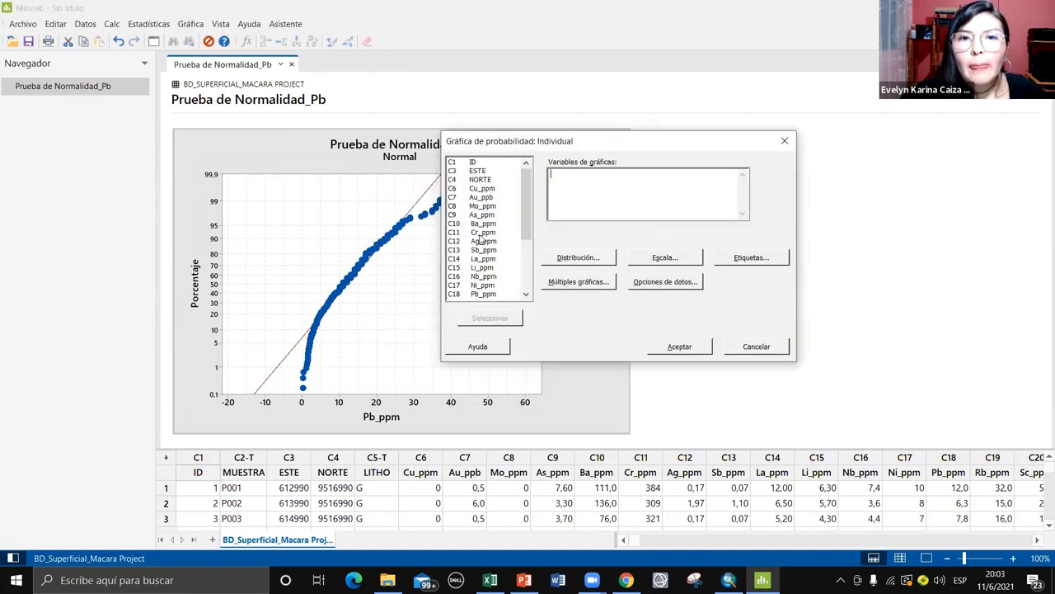
drag(514, 179, 604, 143)
scroll(484, 207, down, 5)
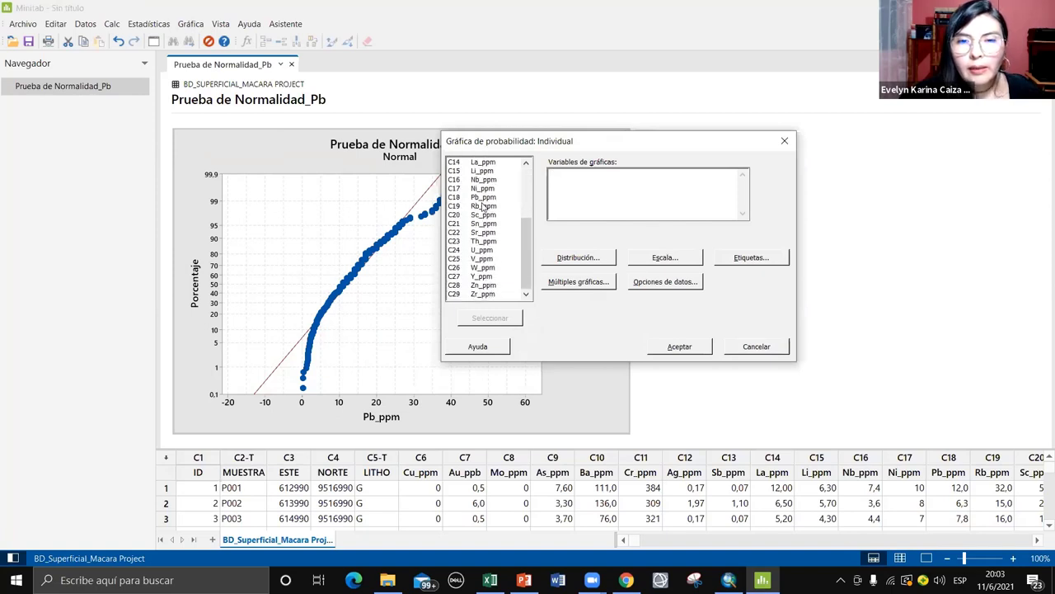
click(485, 198)
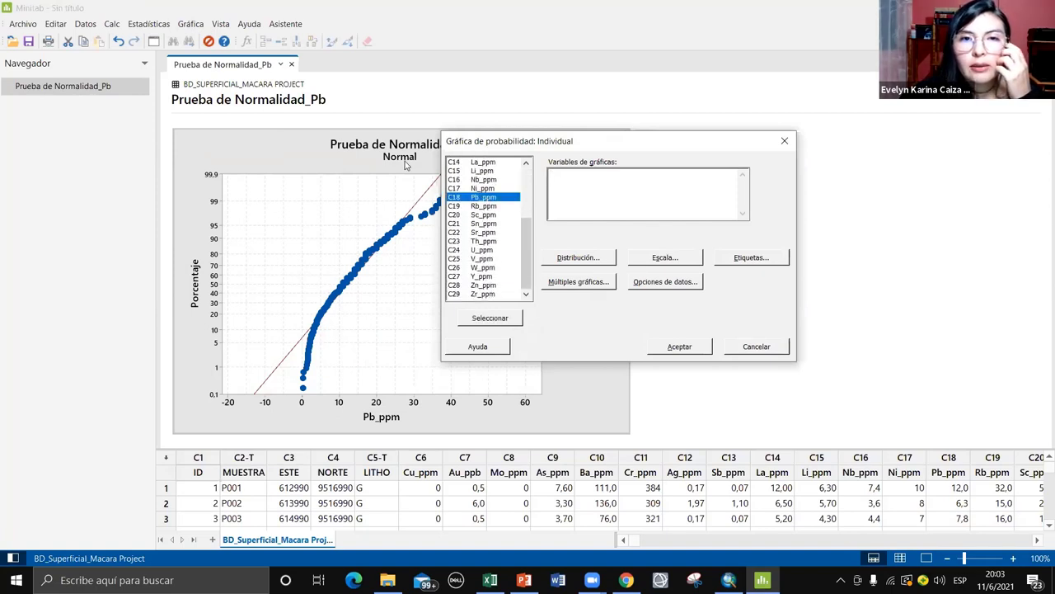
double_click(495, 198)
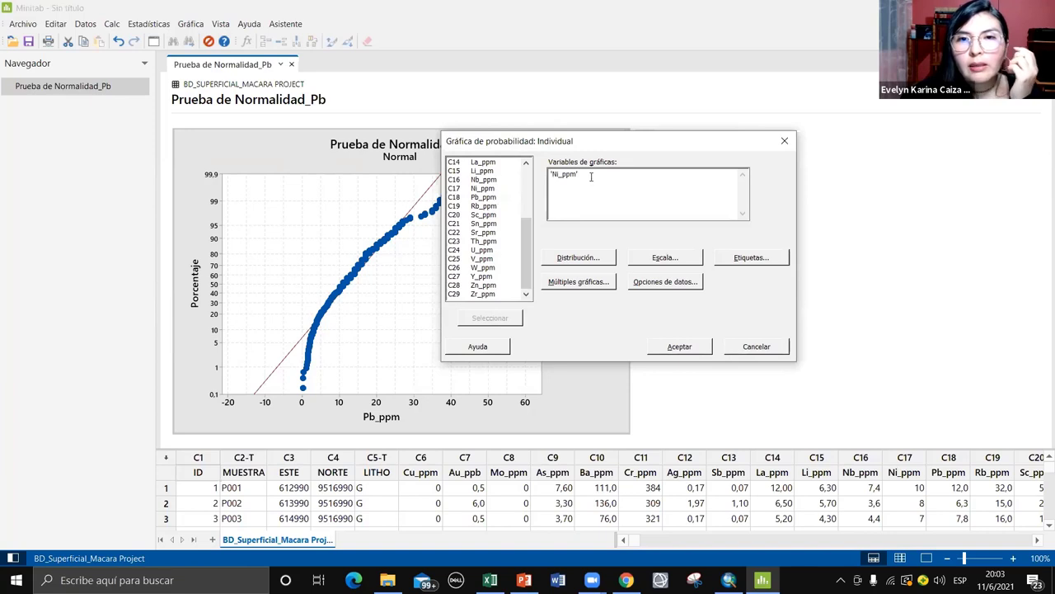
drag(589, 175, 523, 176)
key(Delete)
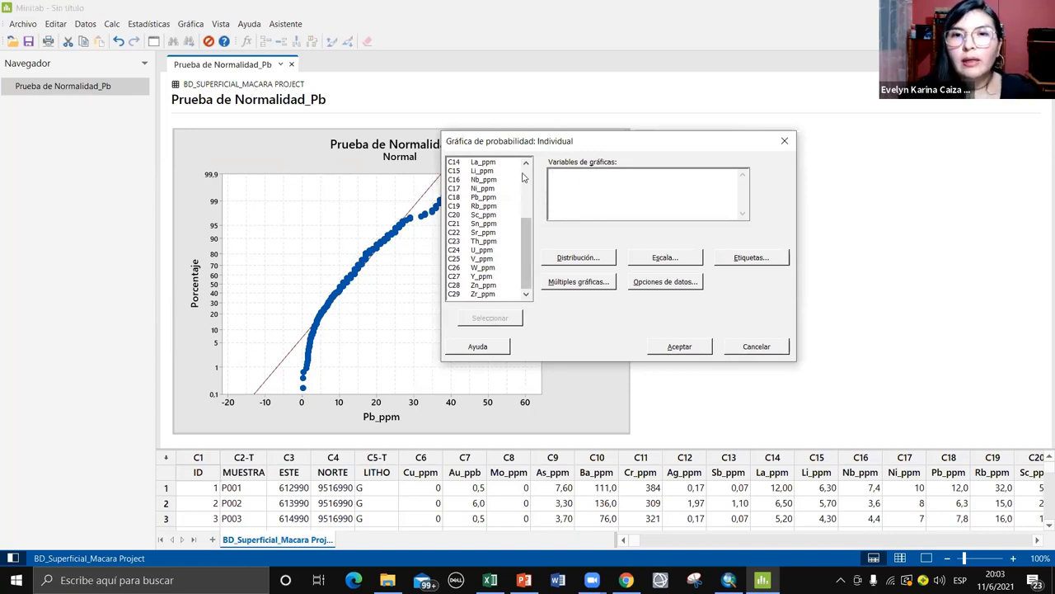
Assign Pb_ppm as the probability plot's variable and set its distribution to Lognormal
click(486, 198)
double_click(486, 198)
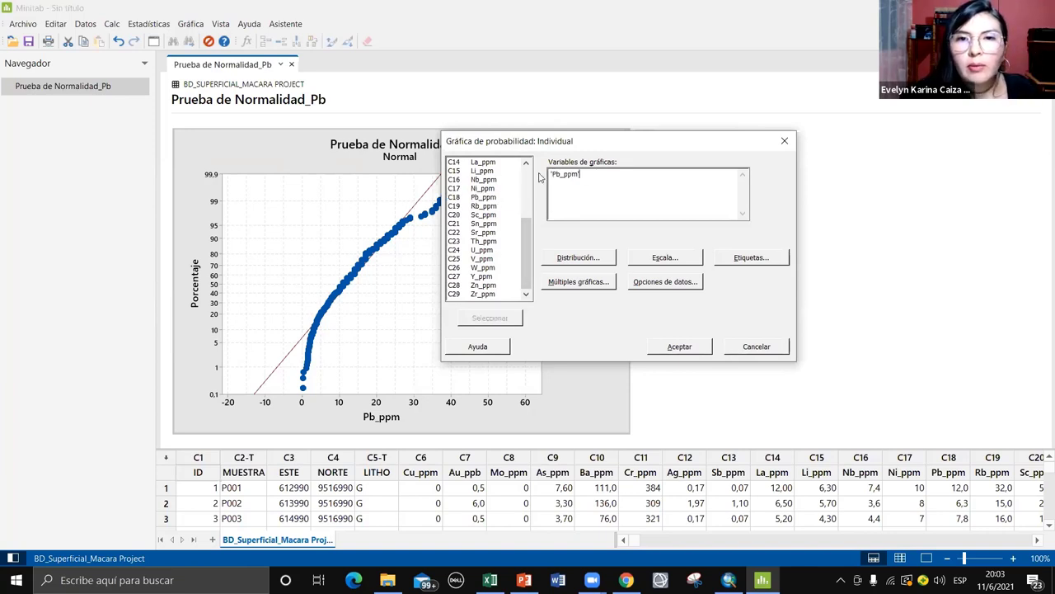
click(579, 259)
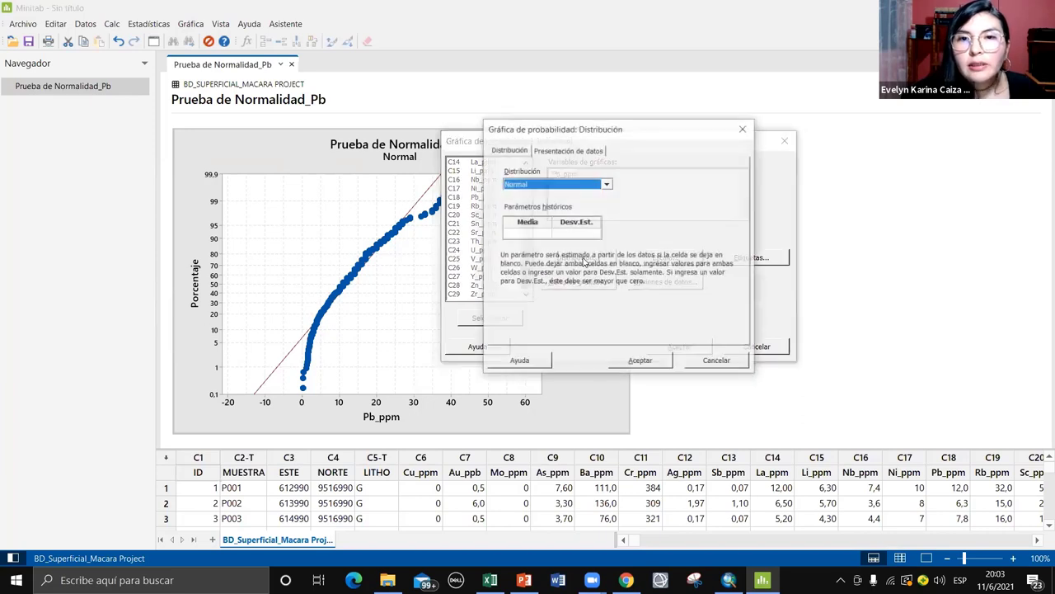
click(607, 184)
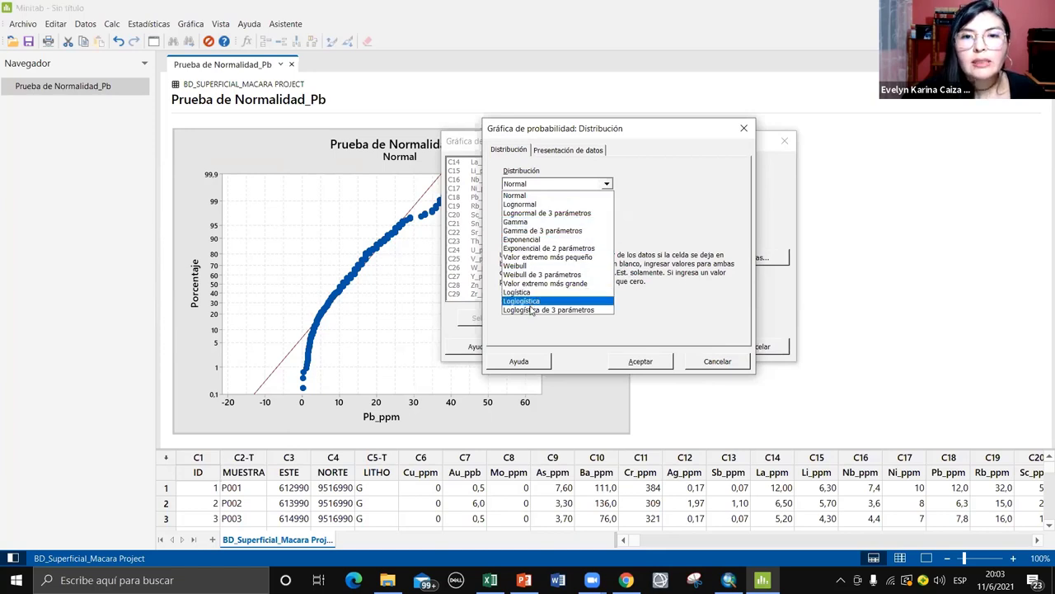
click(528, 204)
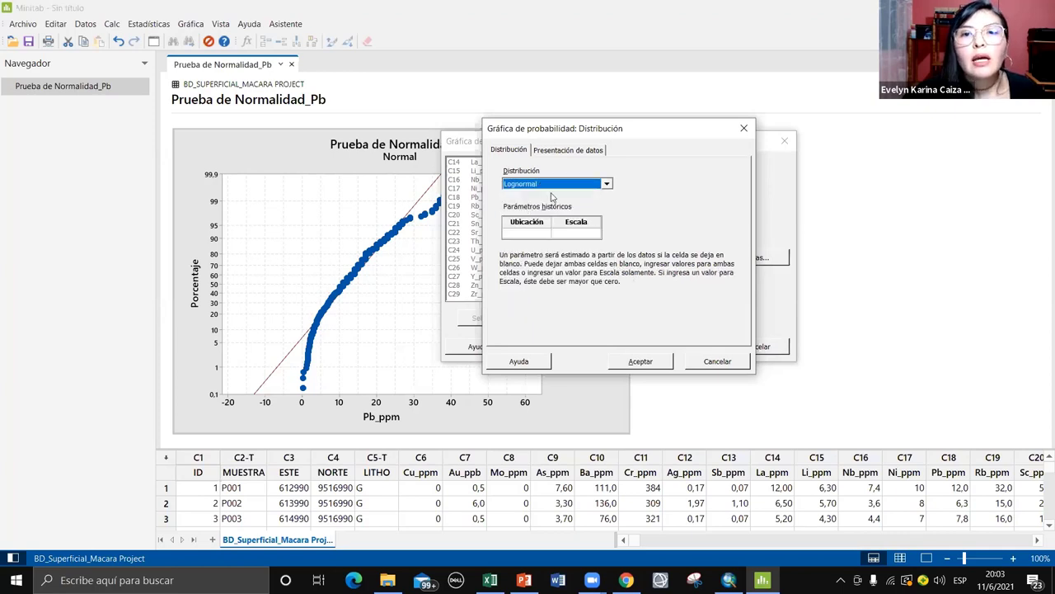
click(640, 361)
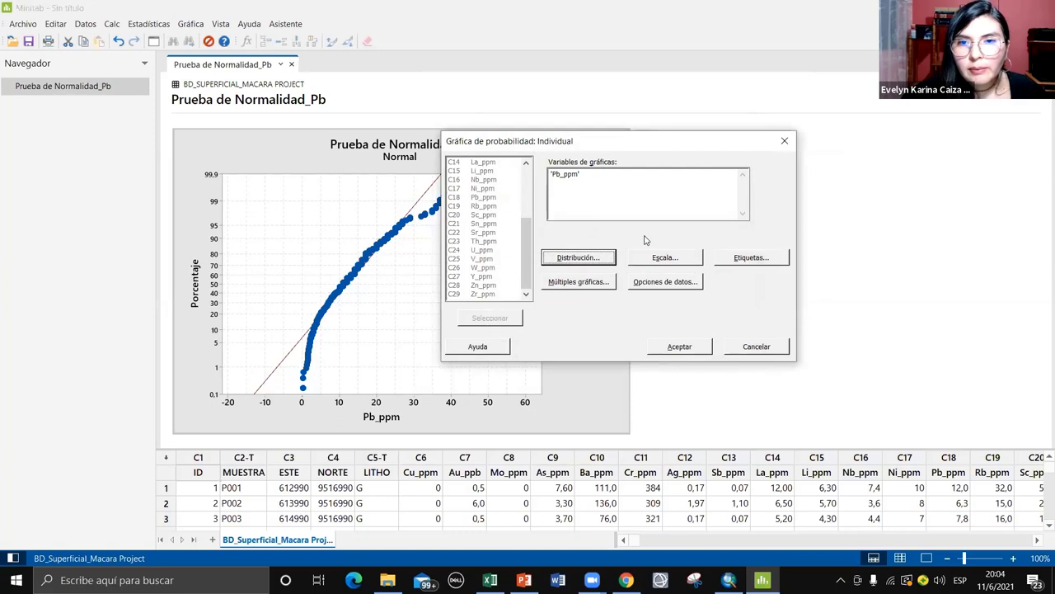
Create the lognormal probability plot of Pb_ppm and scale up the resulting graph
click(679, 349)
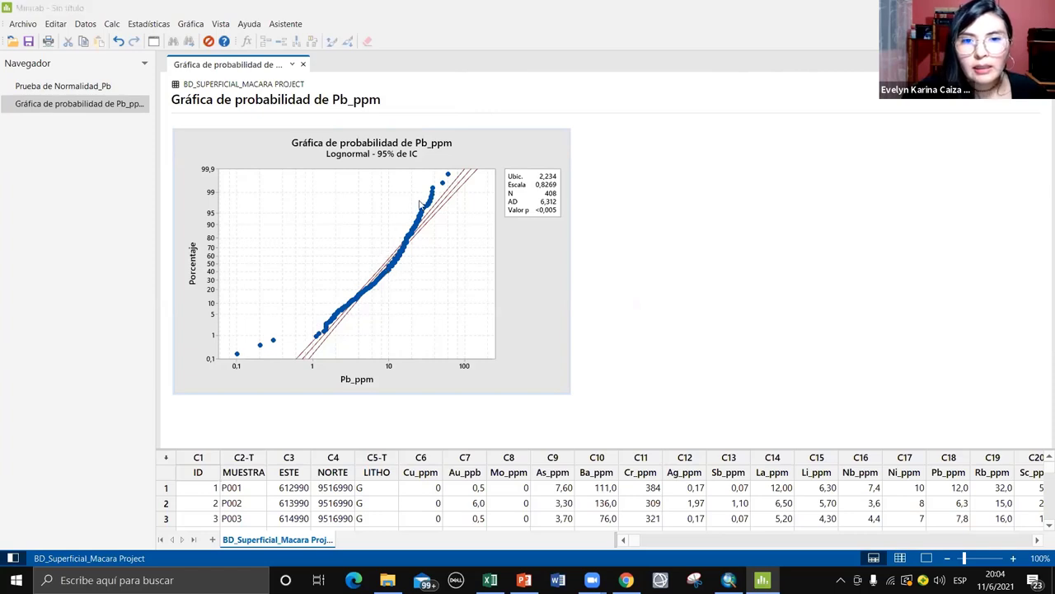
click(498, 322)
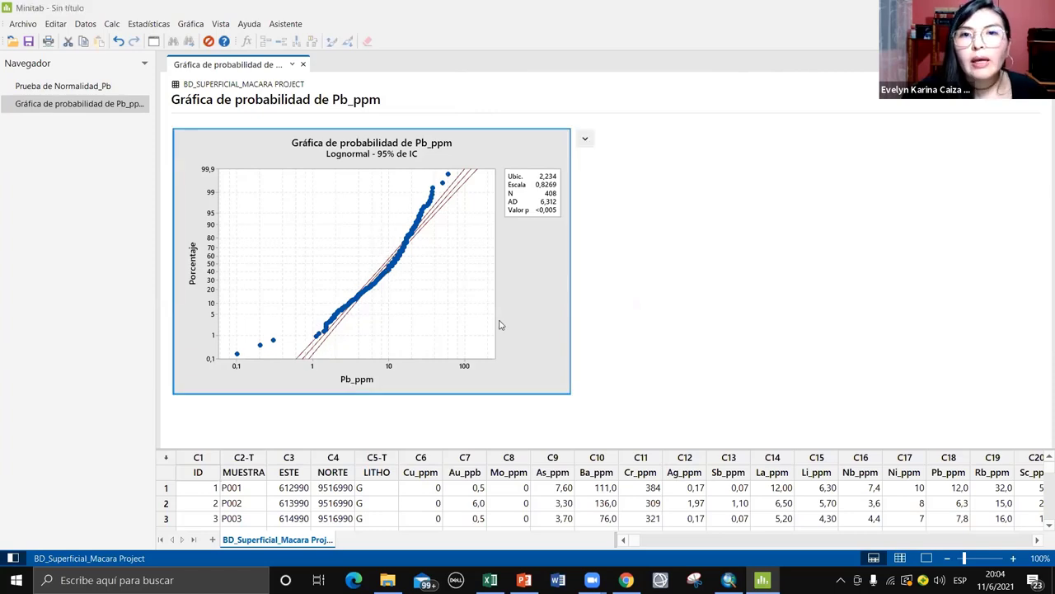
drag(569, 393, 608, 419)
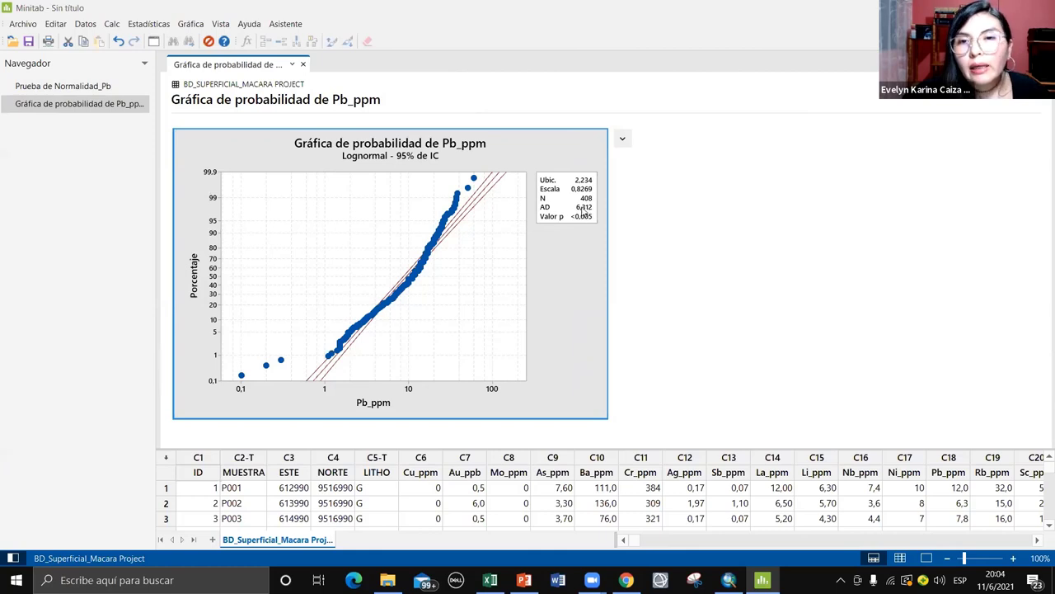
Compare the fit, AD statistic and p-value of the Pb normality plot with those of the lognormal probability plot
click(90, 86)
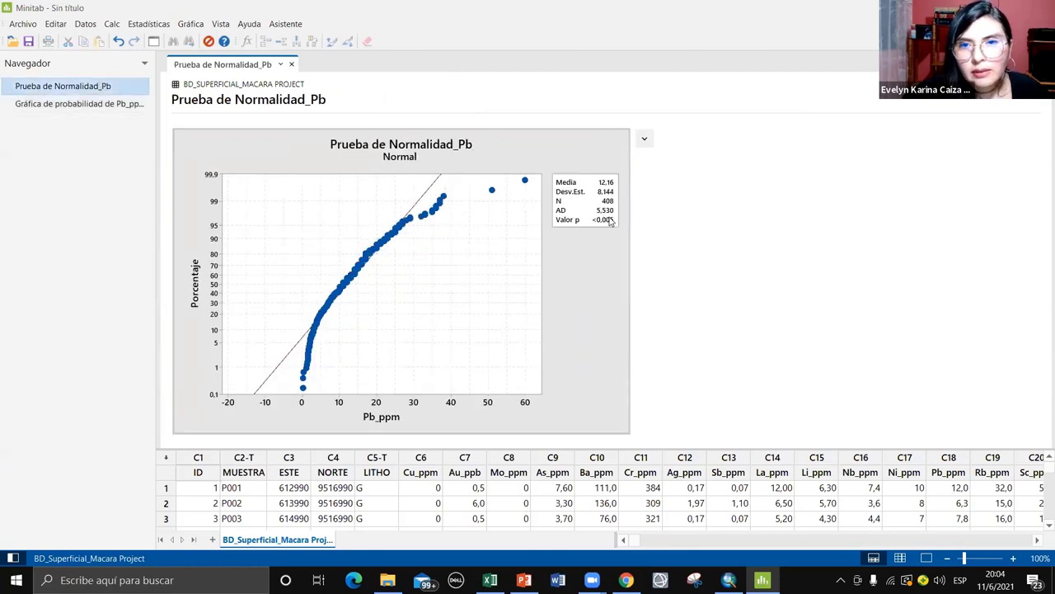
click(109, 104)
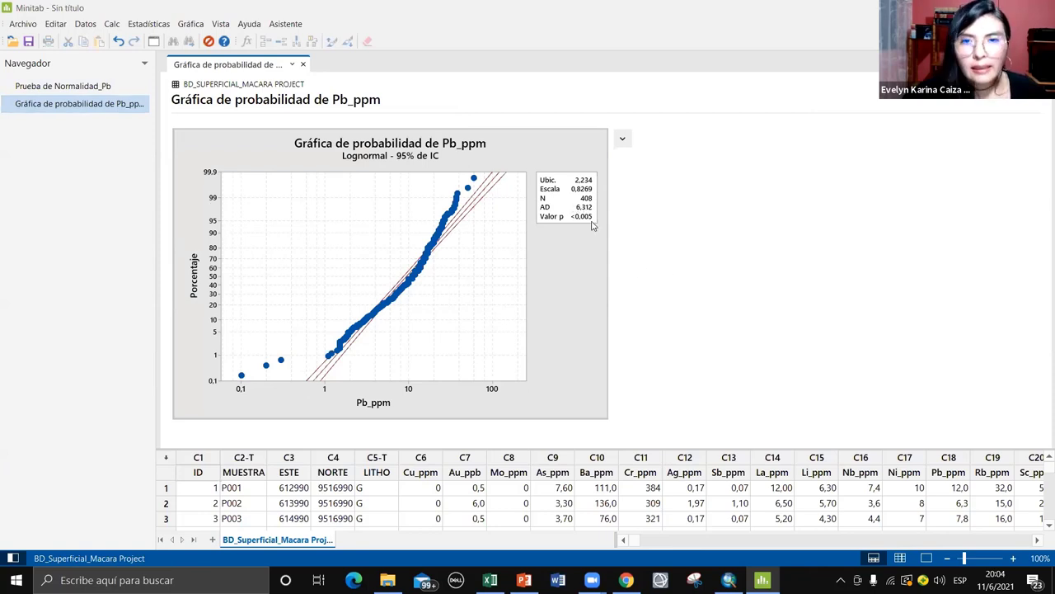
click(63, 89)
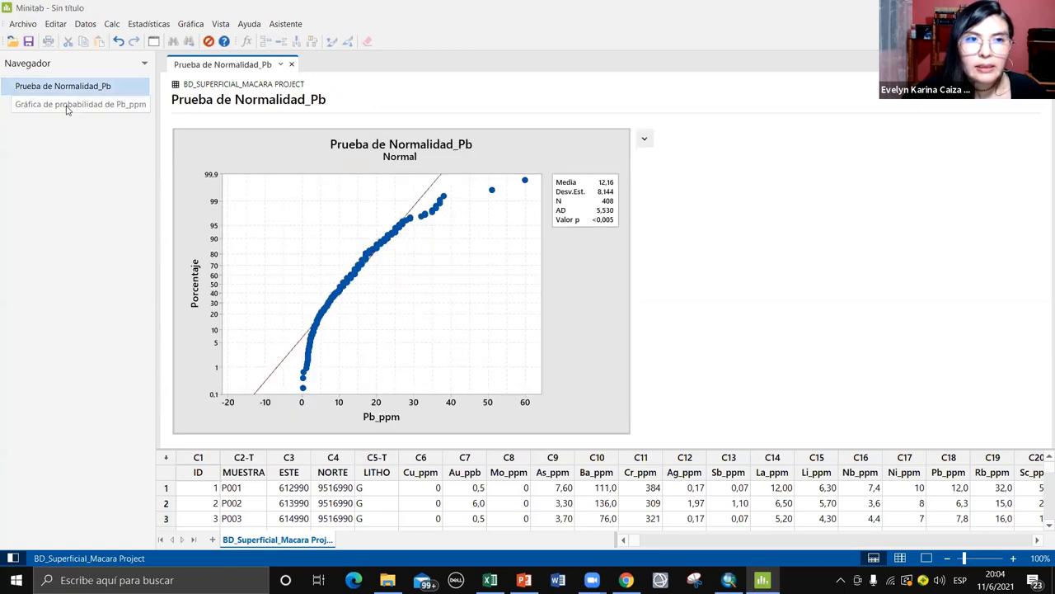
click(70, 104)
key(Up)
click(80, 109)
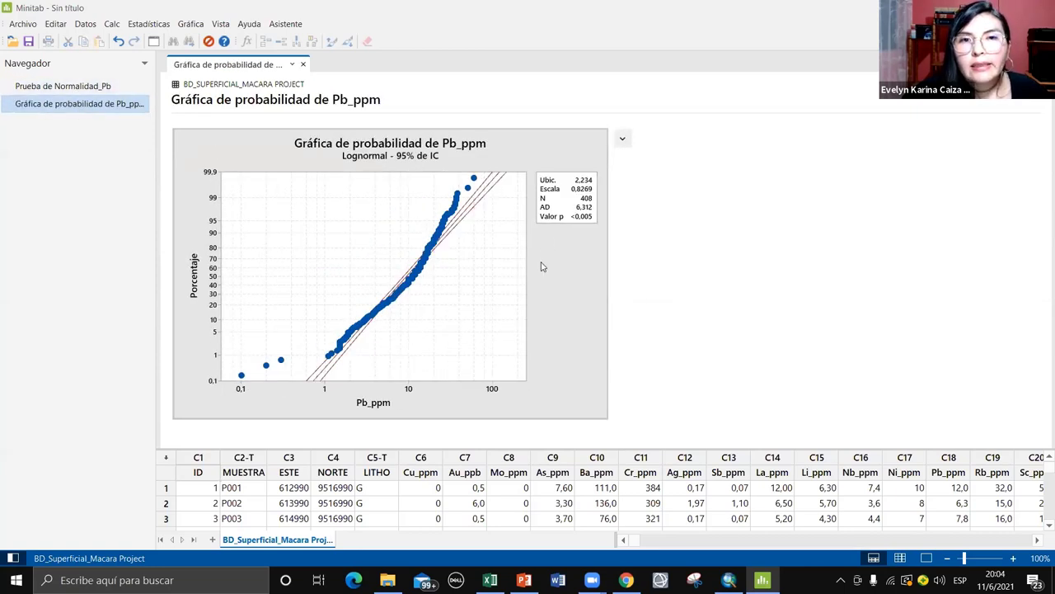
click(559, 298)
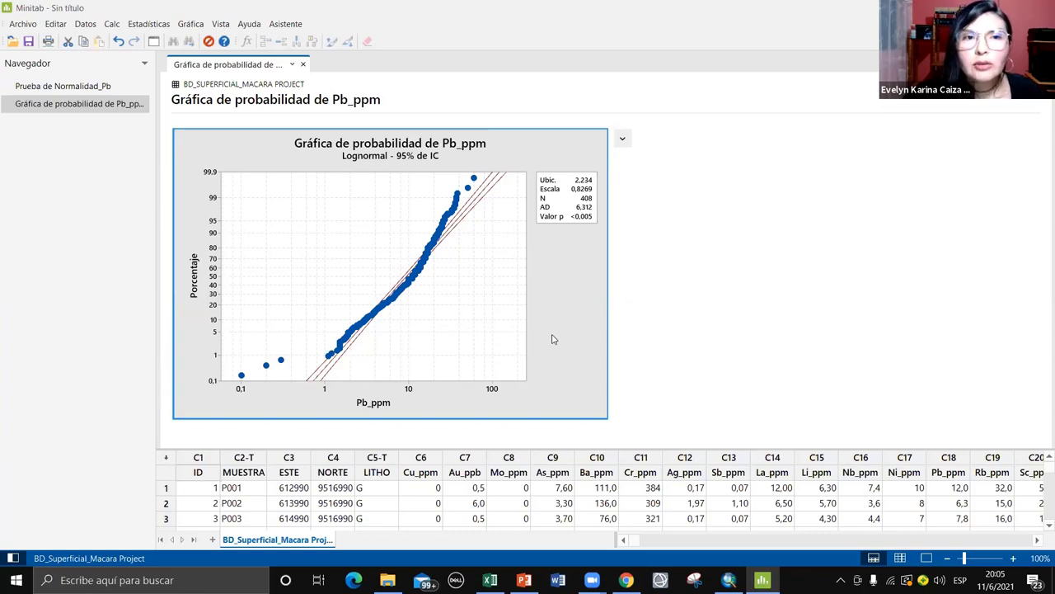
click(89, 86)
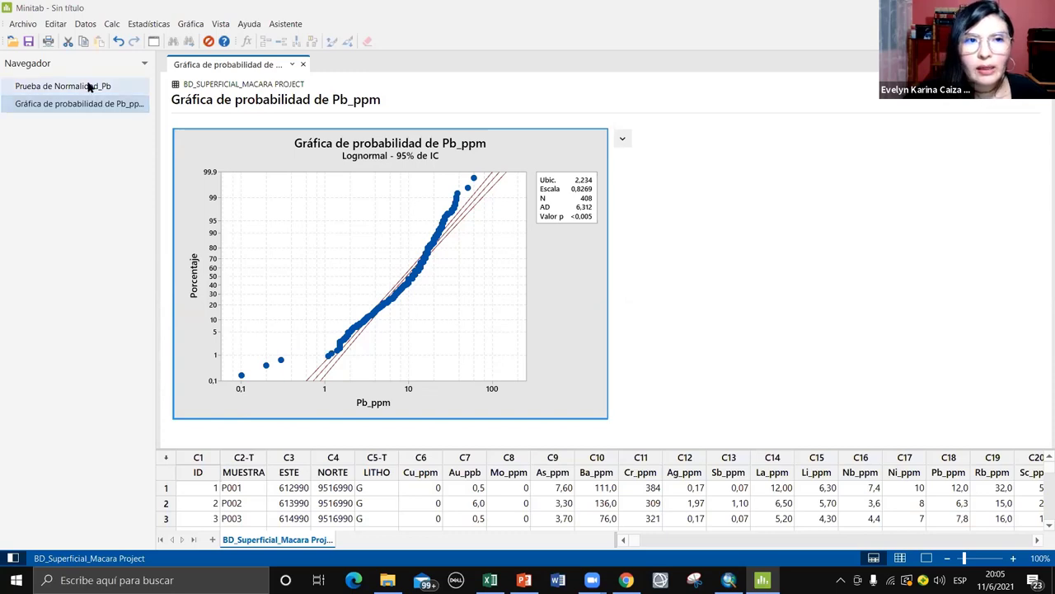
click(82, 104)
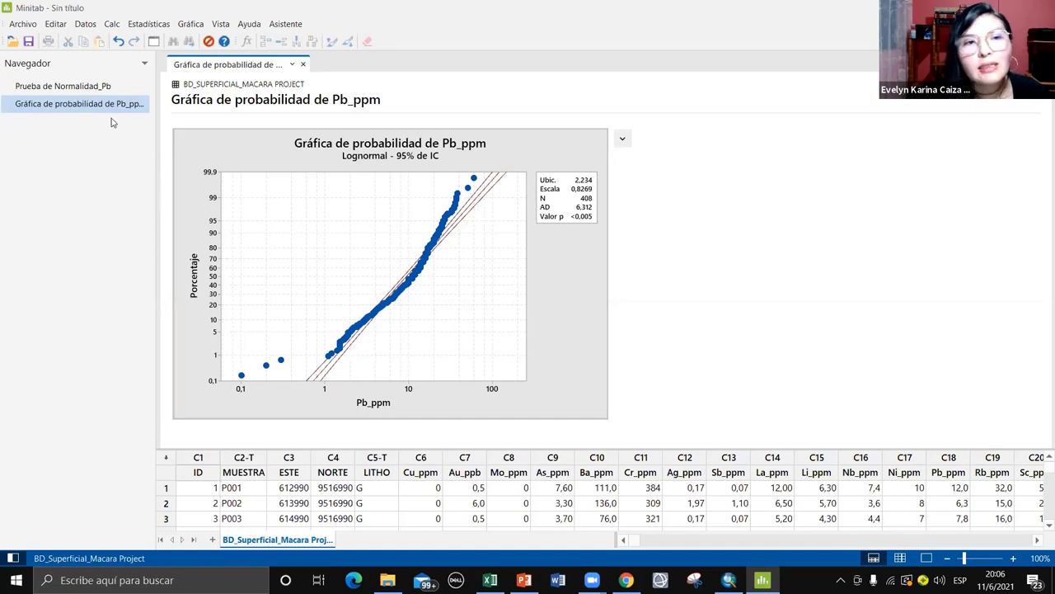
click(83, 86)
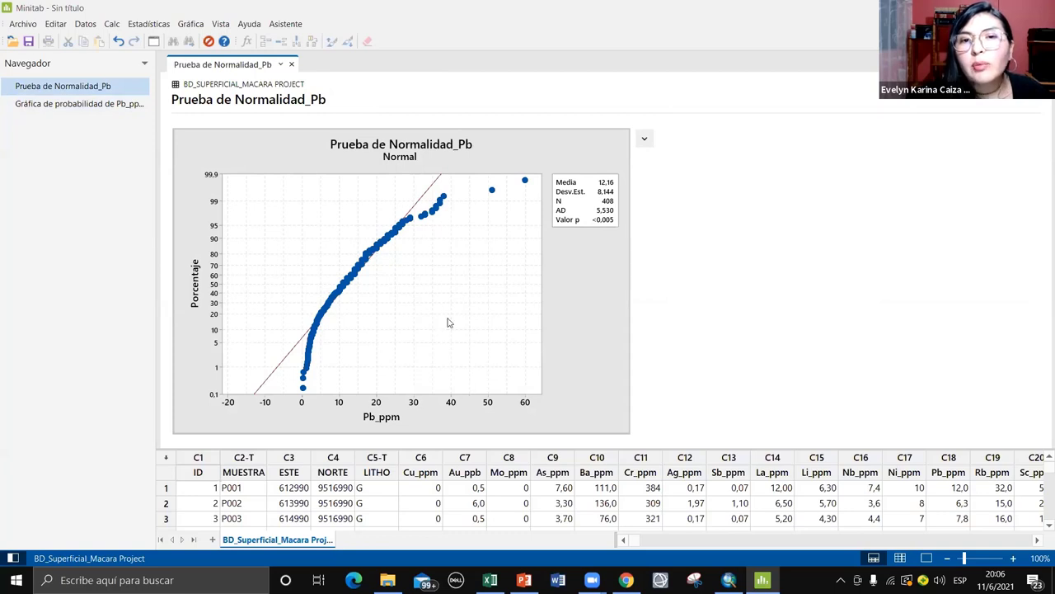
click(85, 104)
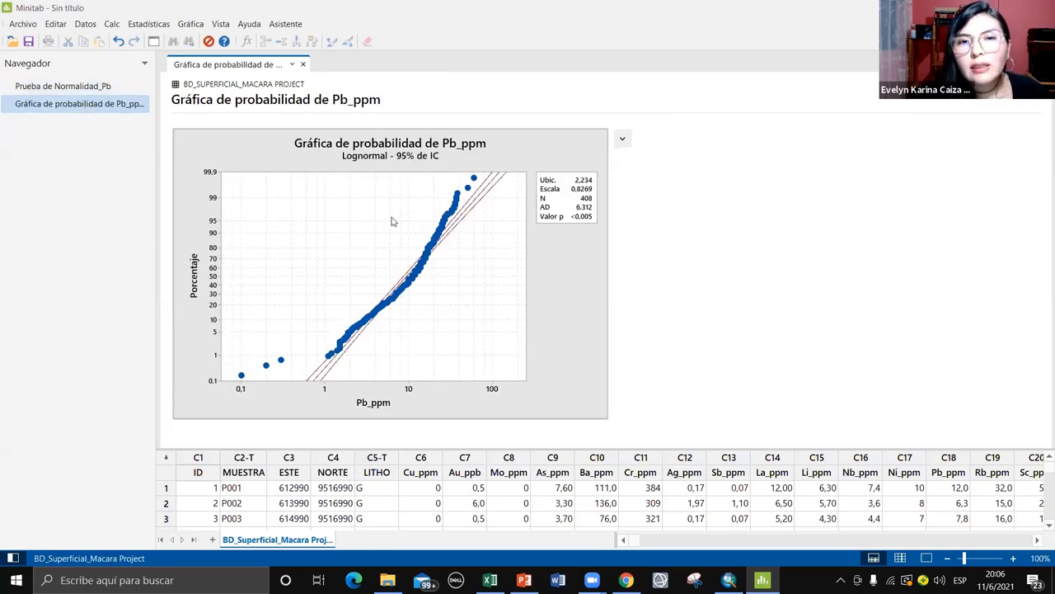
click(74, 86)
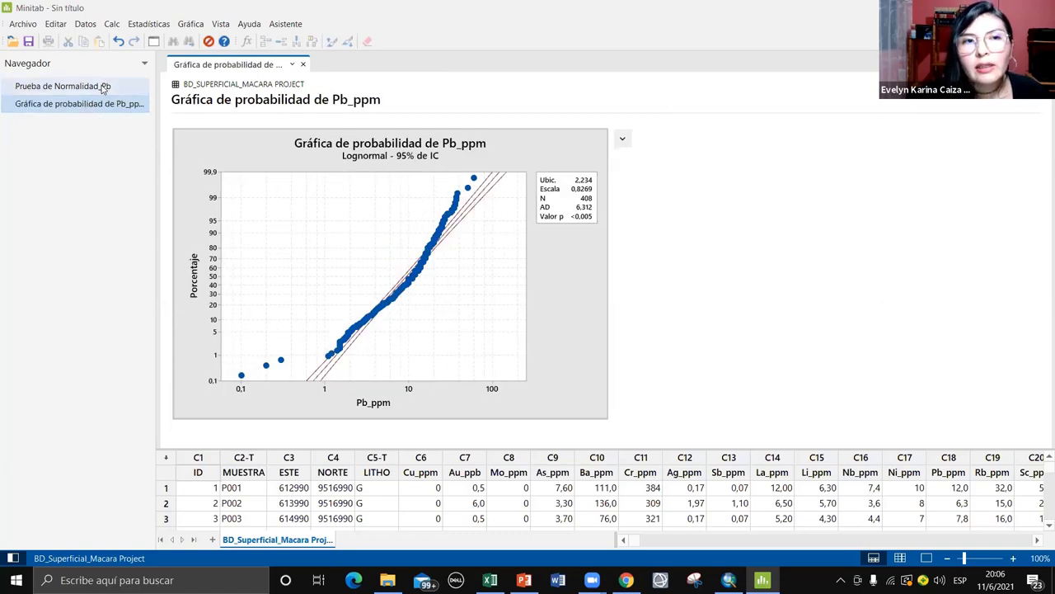
click(89, 104)
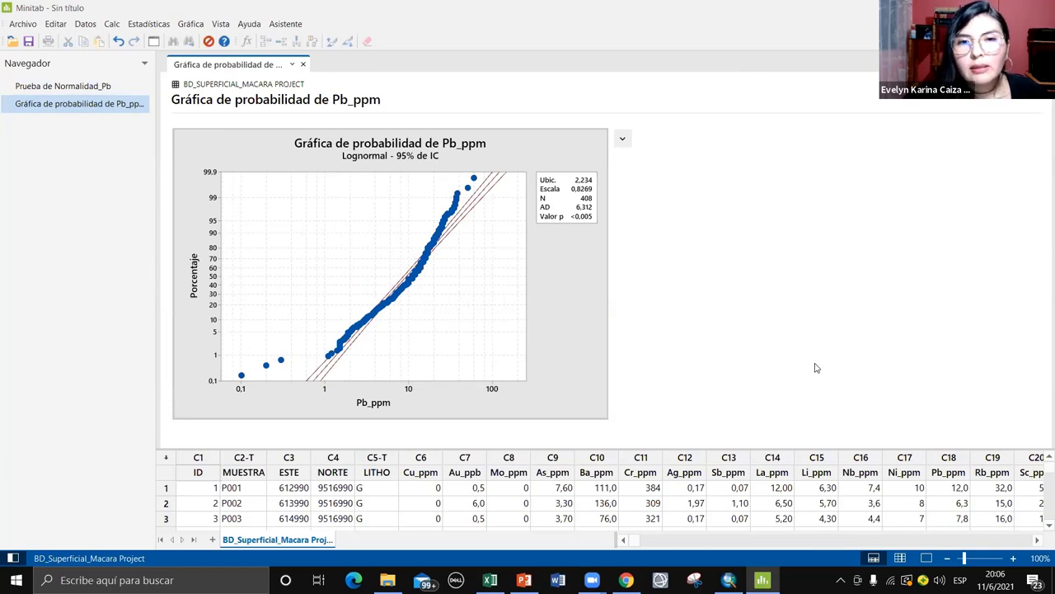
click(557, 346)
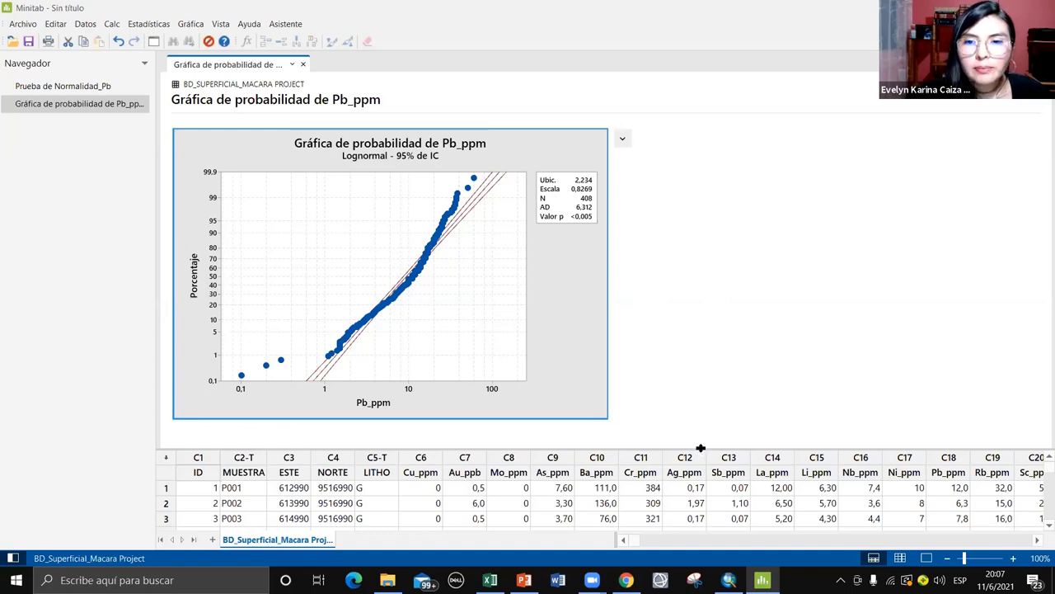
Expand the worksheet over the output area and start a Calculator operation that stores its result in the variable LnPb
drag(700, 447, 693, 52)
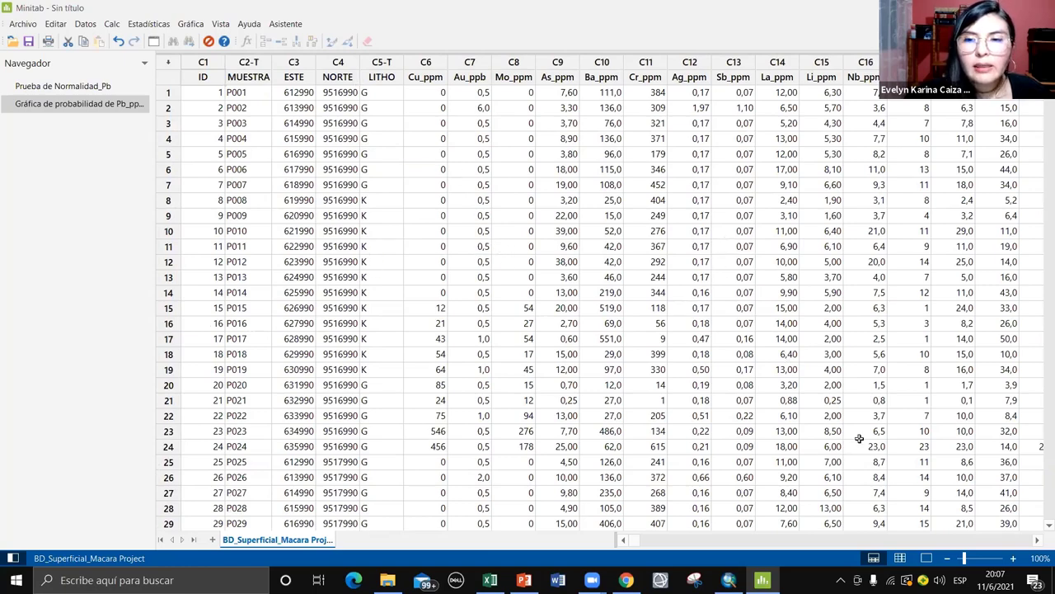
click(1037, 539)
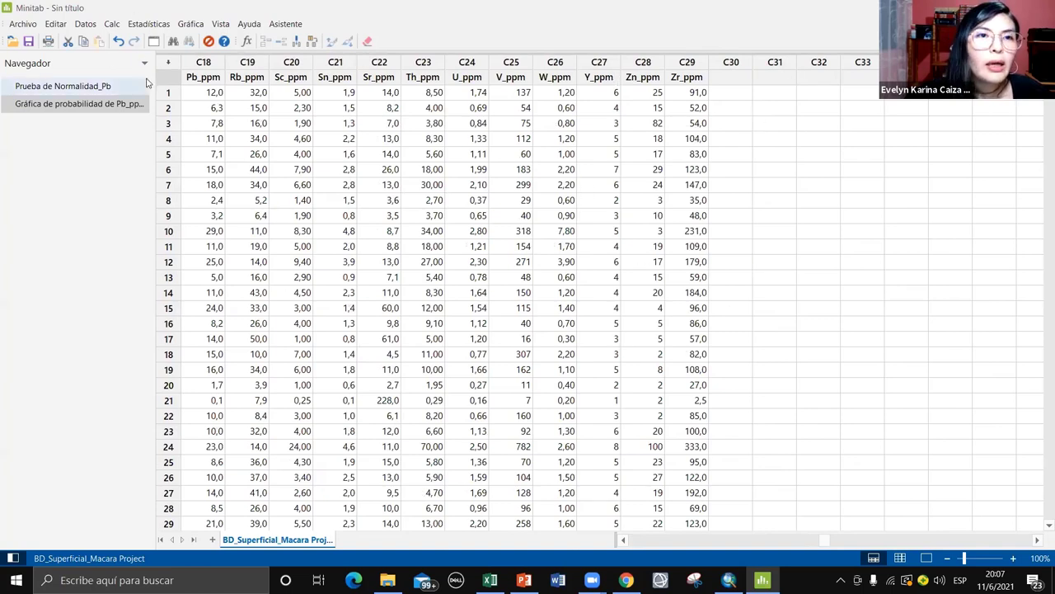
click(113, 25)
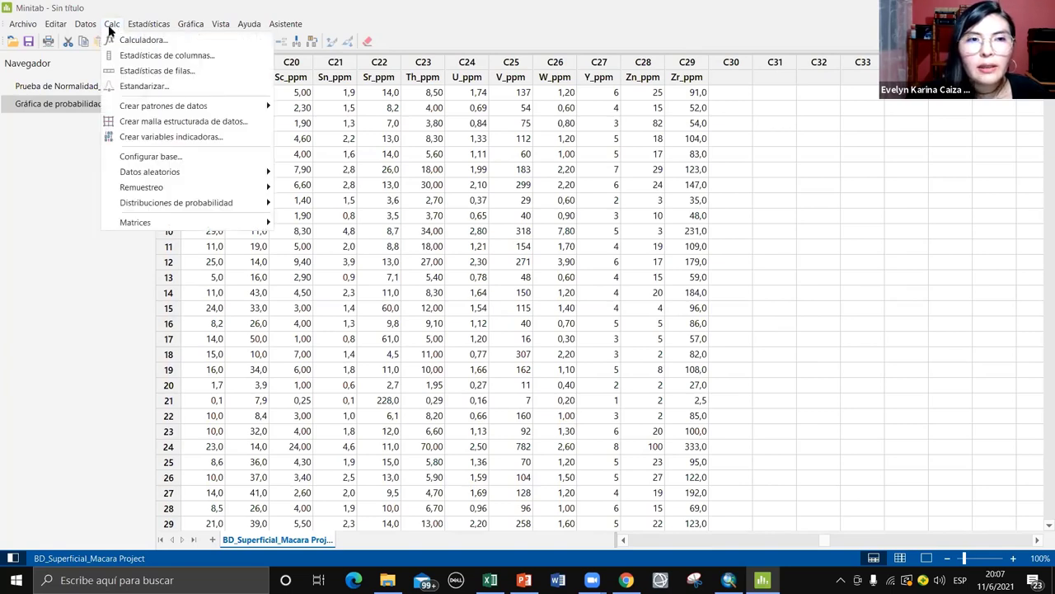
click(144, 40)
drag(474, 179, 382, 100)
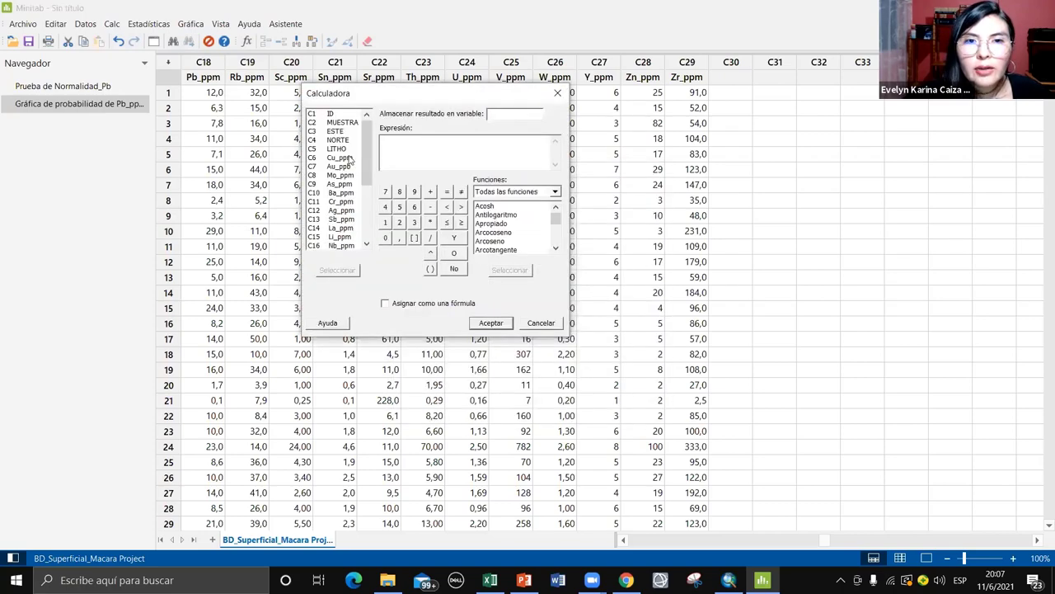
scroll(336, 181, down, 1)
scroll(336, 181, down, 2)
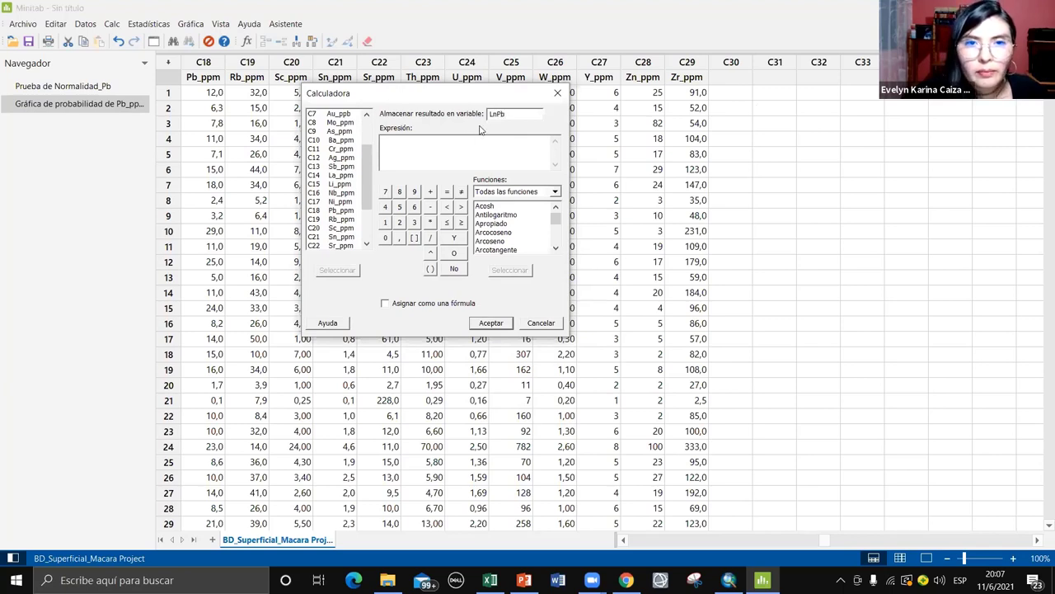
Insert the natural logarithm function LN into the empty Calculator expression
click(556, 247)
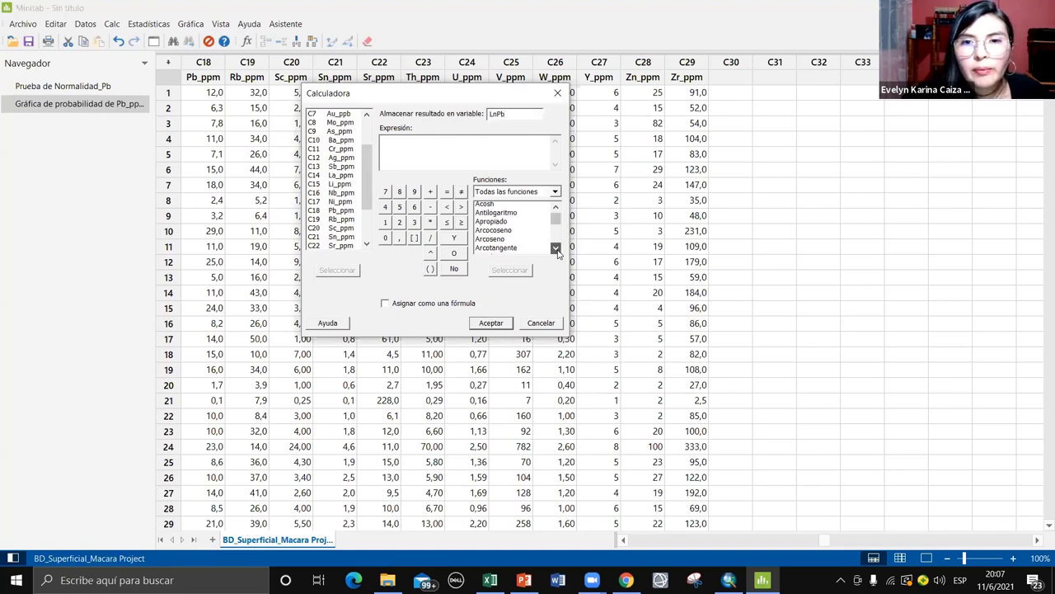
drag(557, 249, 557, 249)
click(555, 208)
drag(555, 208, 555, 208)
double_click(528, 249)
click(420, 153)
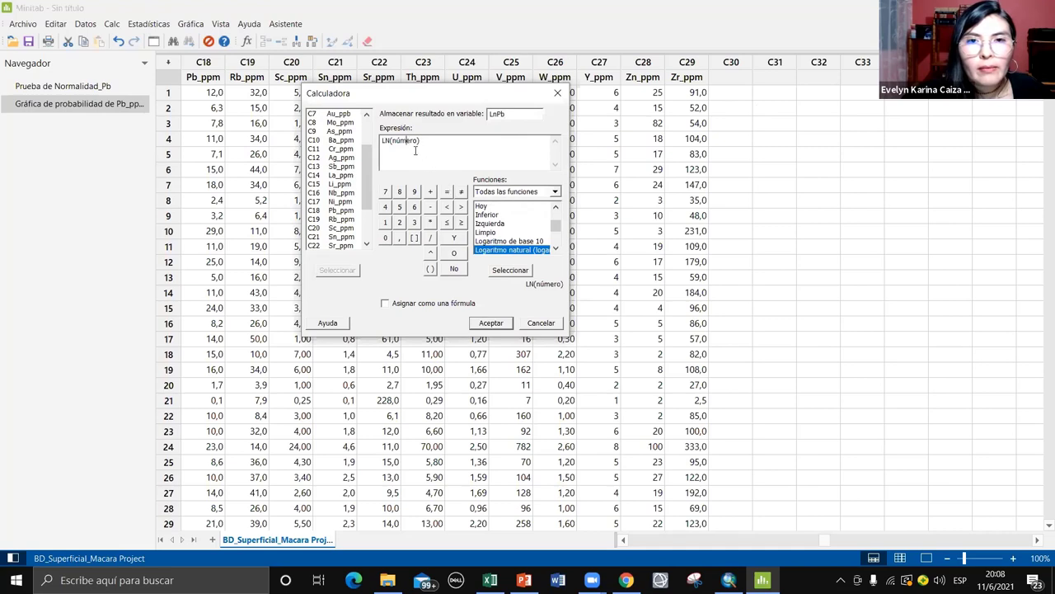
drag(426, 142, 380, 141)
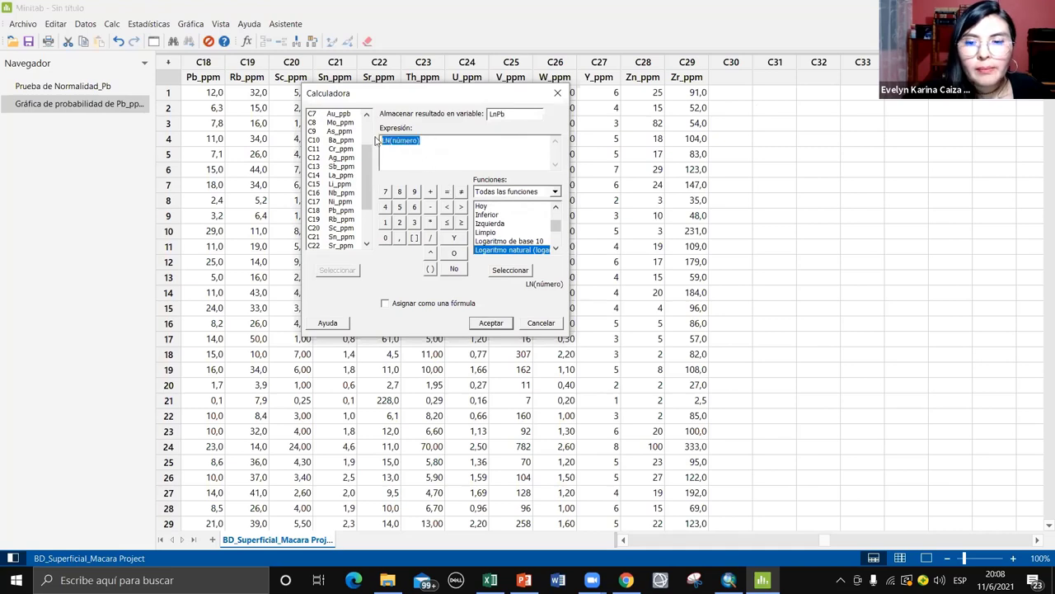
key(BackSpace)
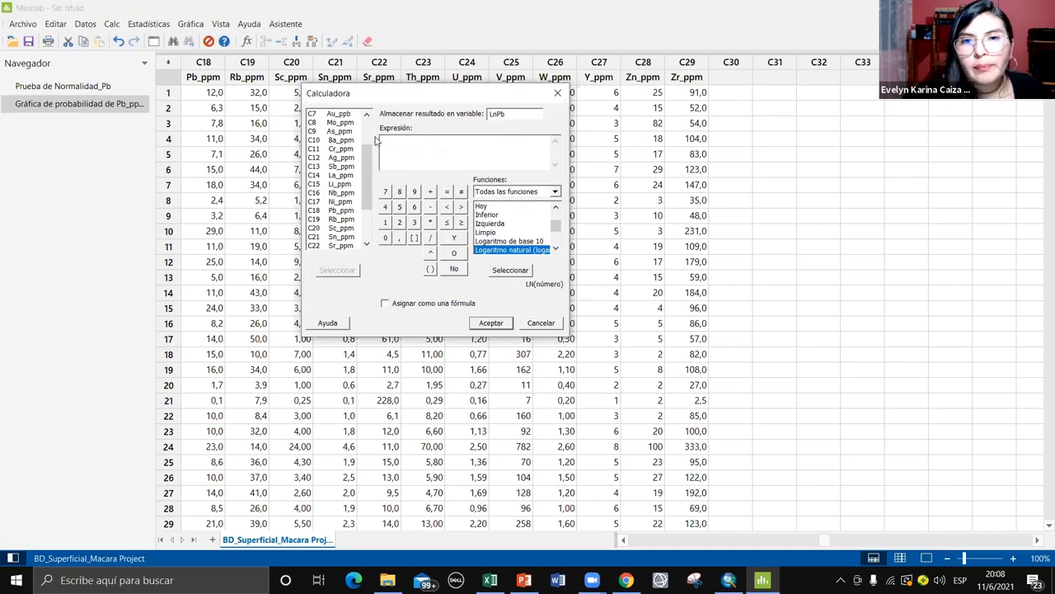
double_click(510, 250)
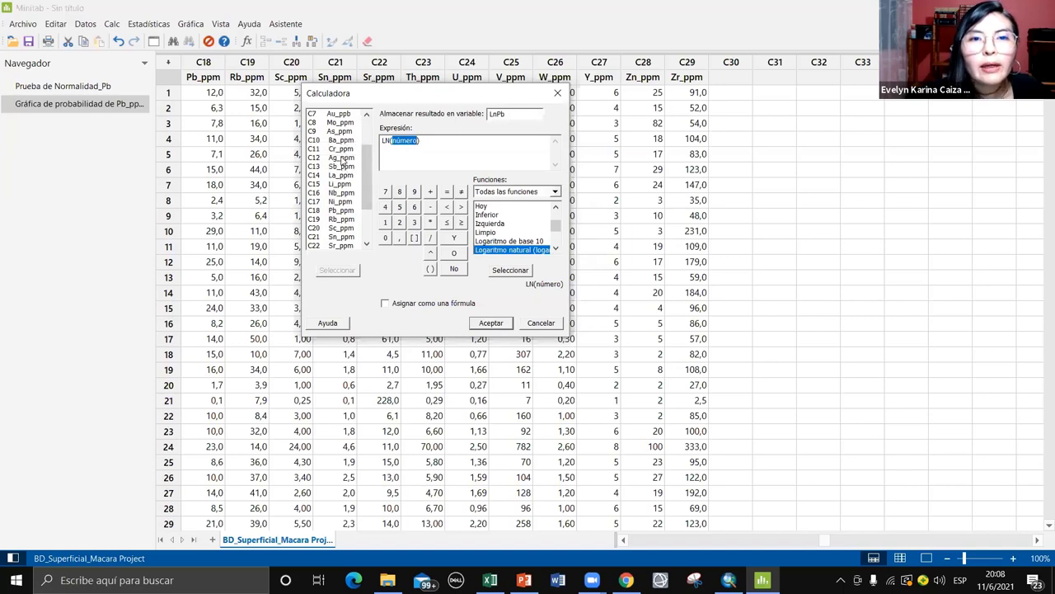
Make Pb_ppm the argument of the LN function and calculate the LnPb column
scroll(342, 169, down, 1)
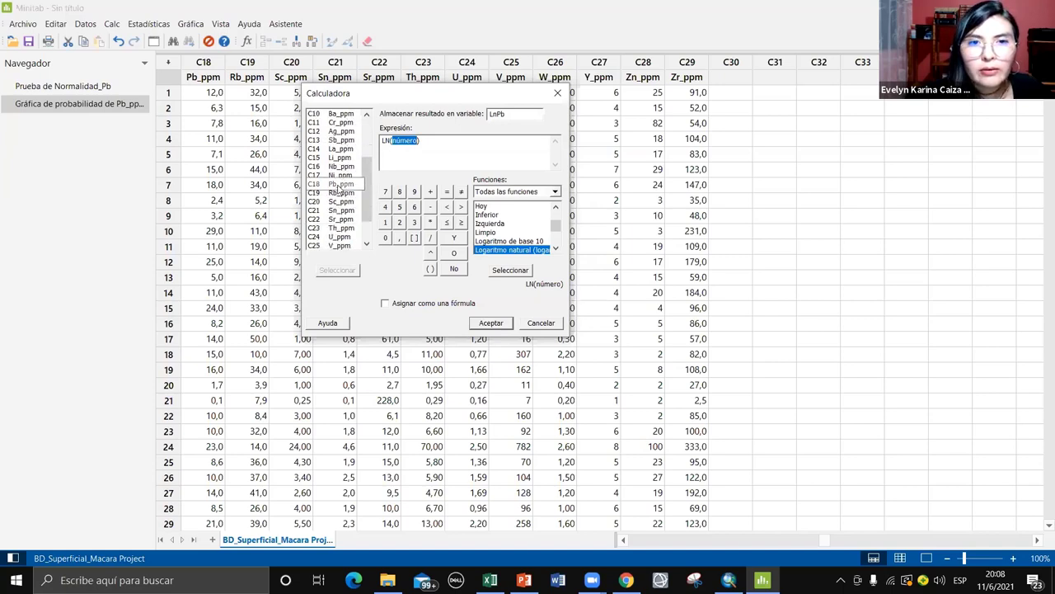
click(337, 189)
double_click(338, 189)
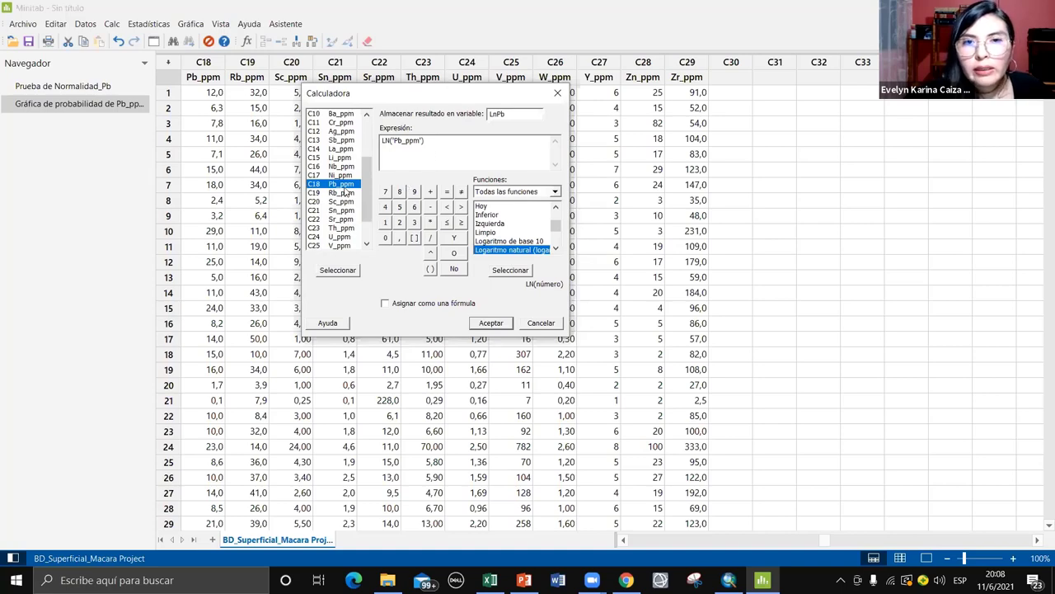
click(492, 324)
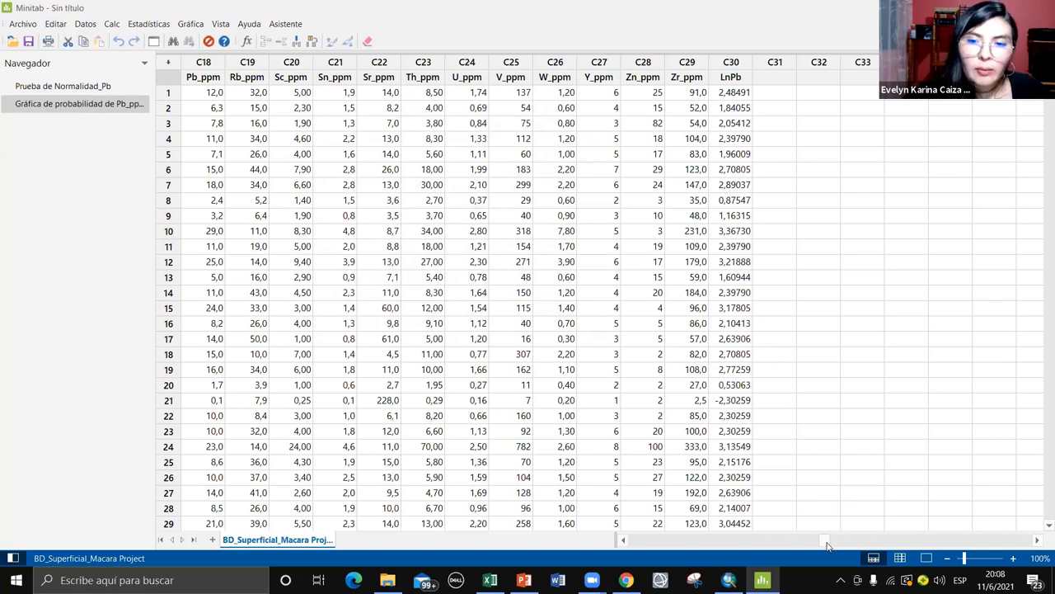
Review the worksheet columns from ID through the new LnPb column and return to the first column
drag(826, 545, 638, 547)
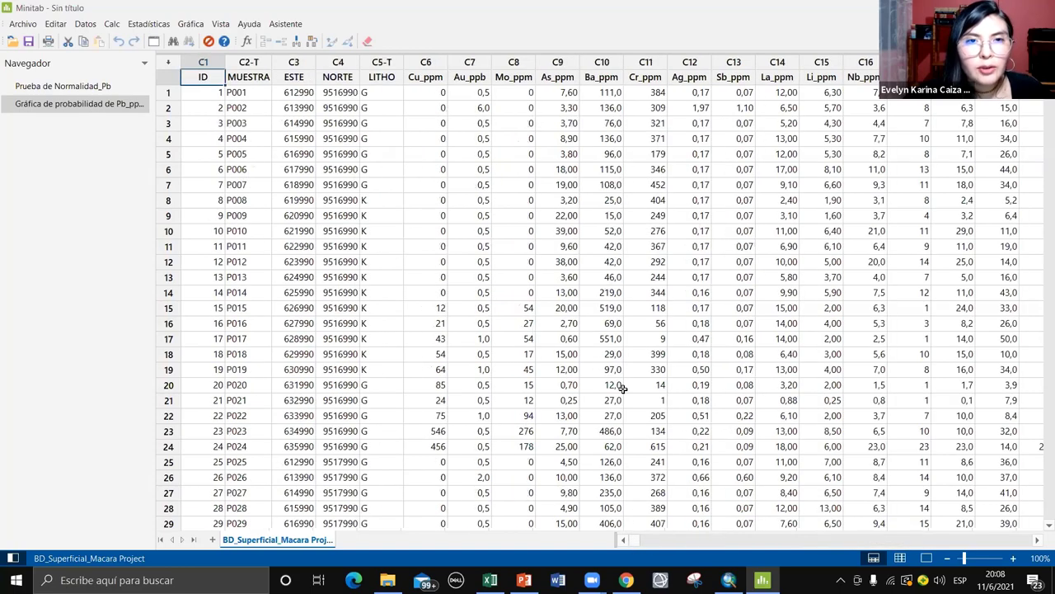
click(1038, 541)
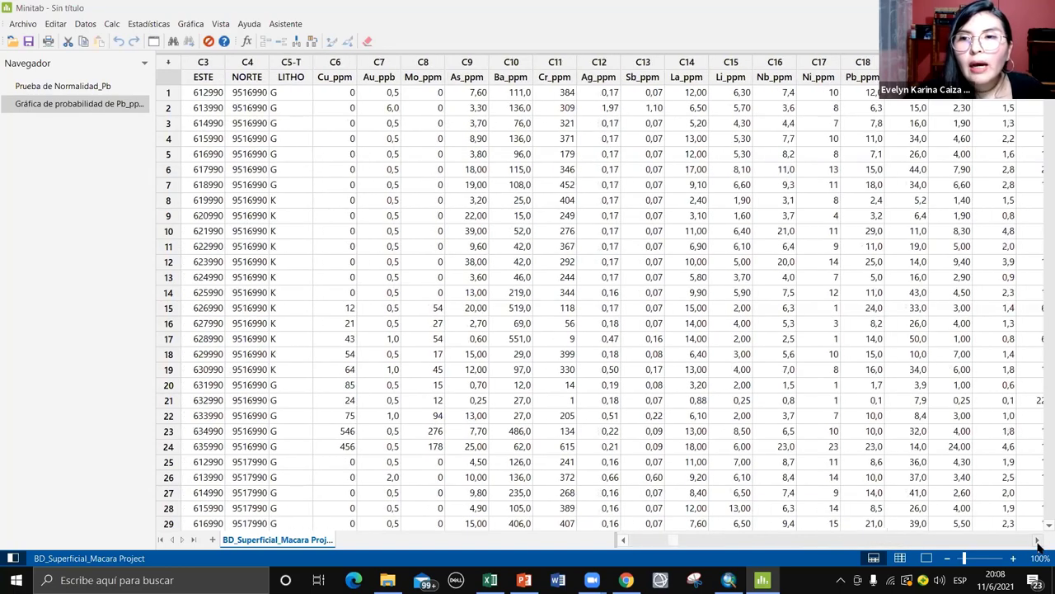
click(1037, 546)
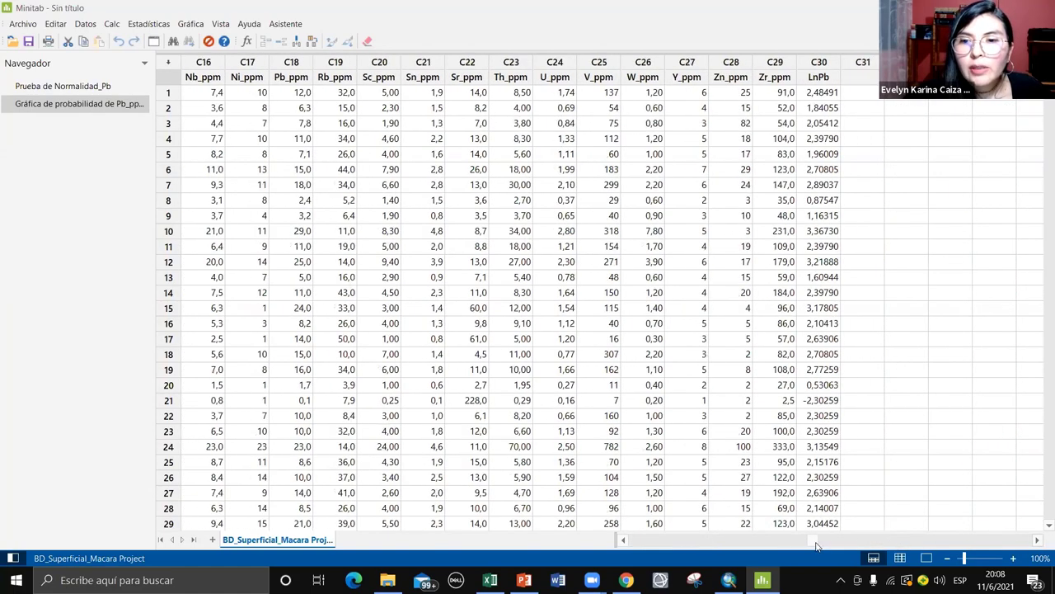
click(626, 542)
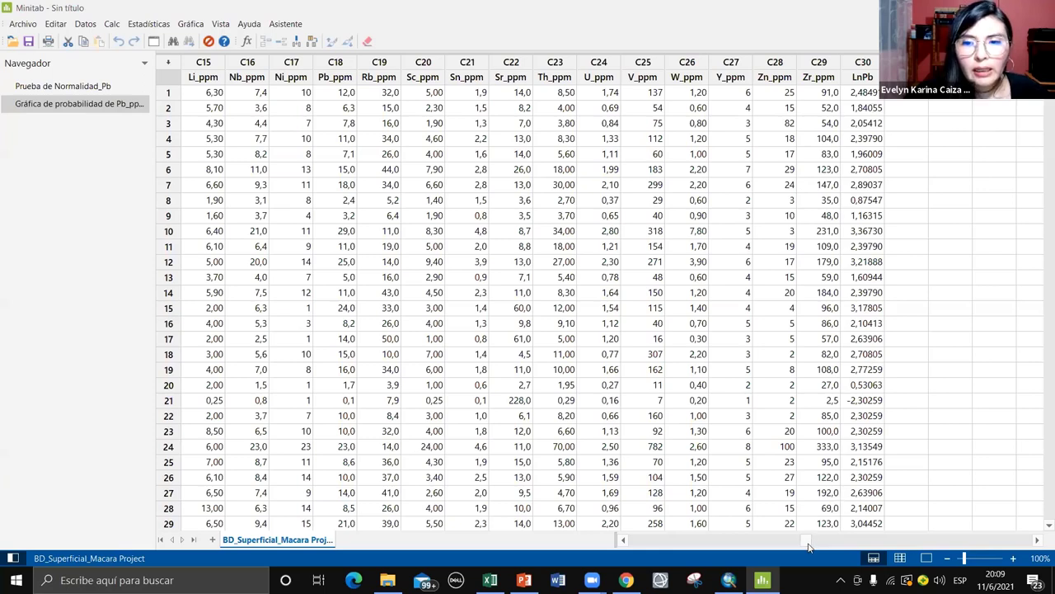
drag(809, 544, 635, 544)
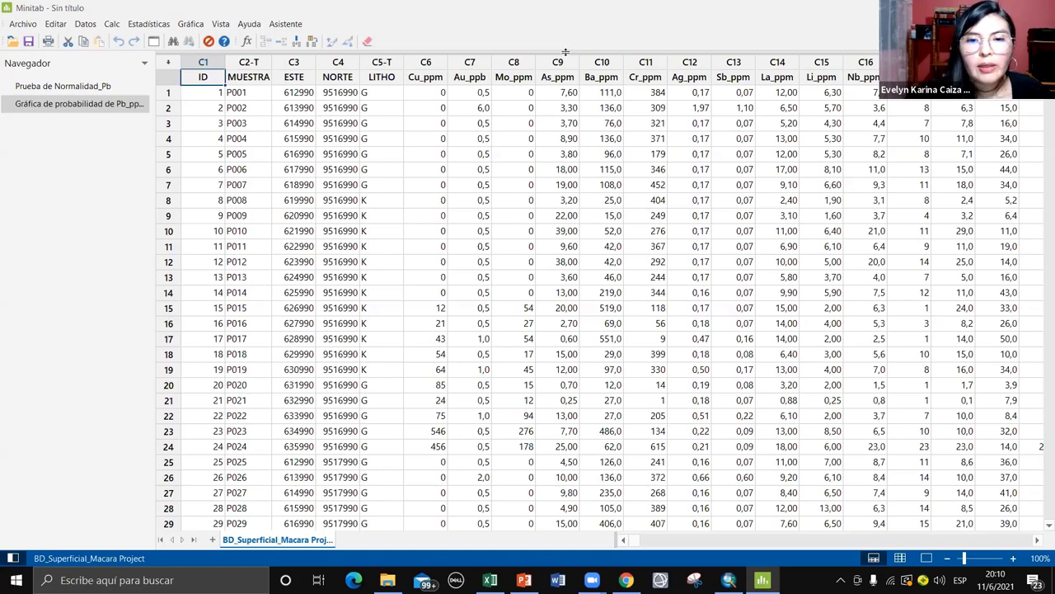
Enlarge the output area above the worksheet and start the Display Descriptive Statistics analysis
drag(566, 52, 585, 358)
drag(664, 363, 679, 451)
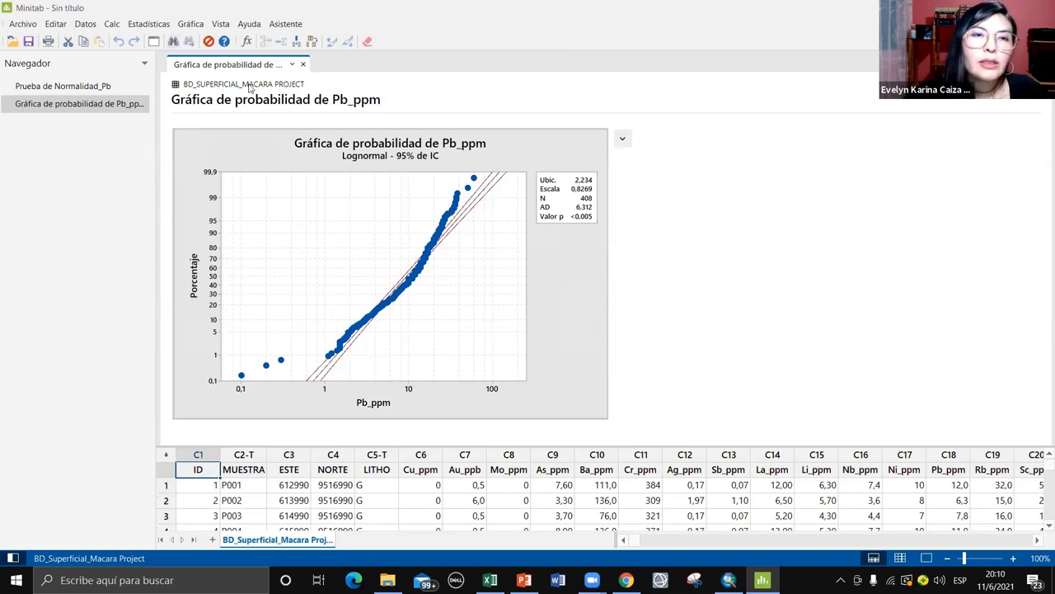
click(150, 24)
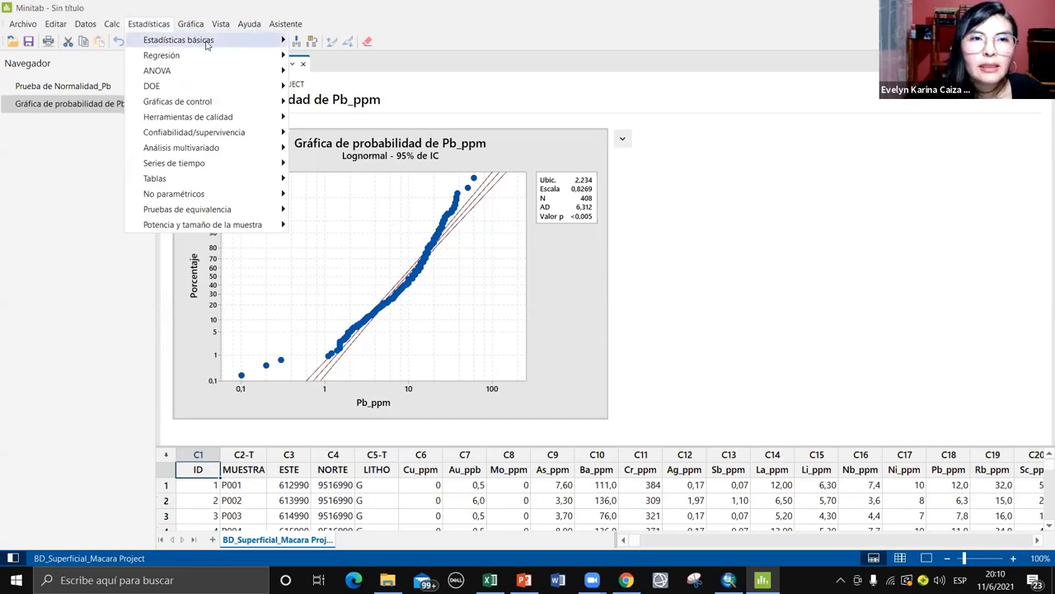
mouse_move(207, 46)
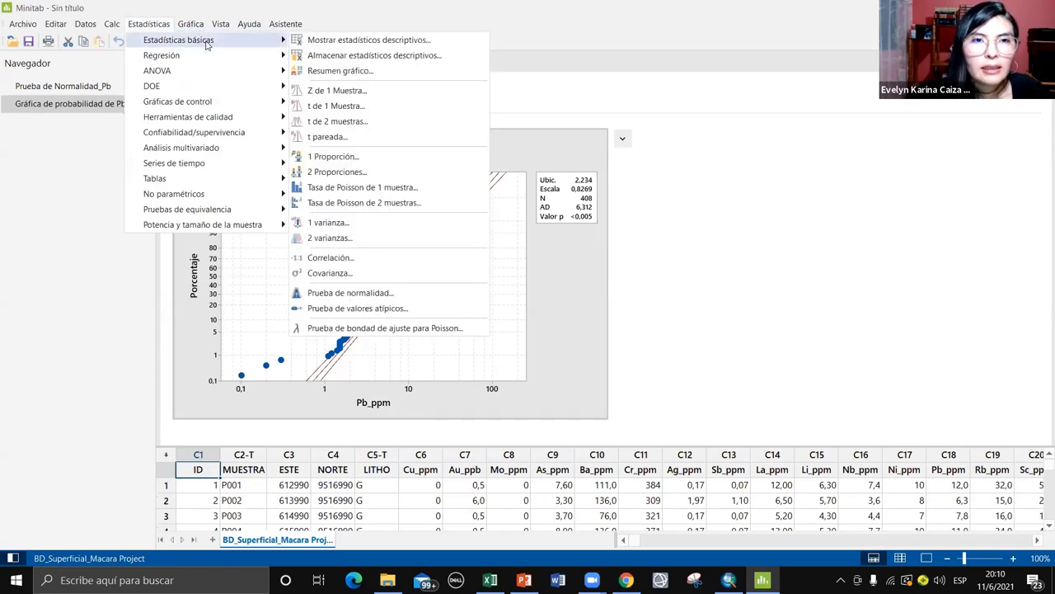
click(372, 45)
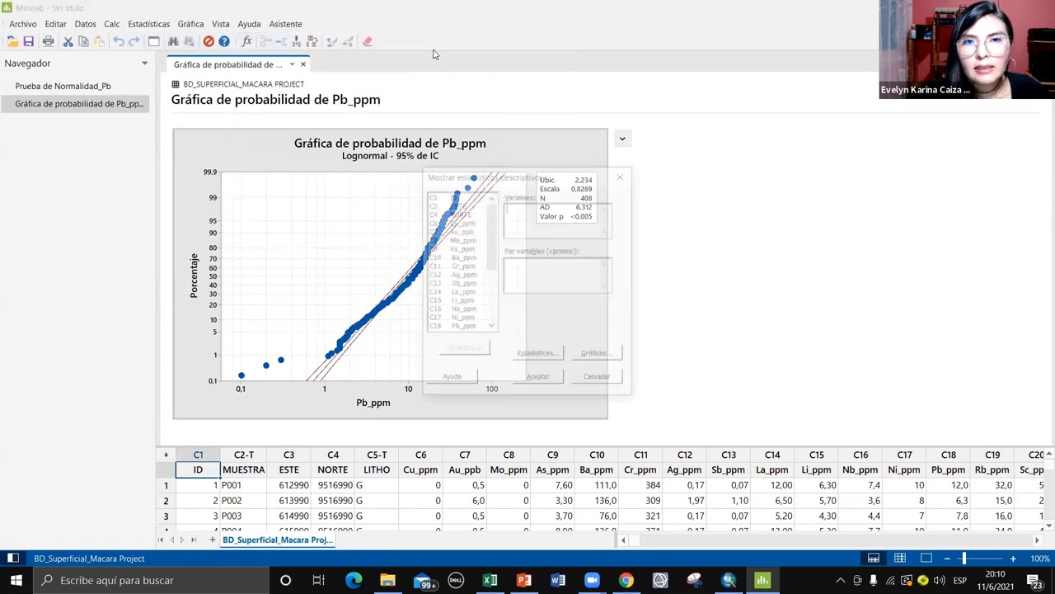
drag(570, 173, 575, 126)
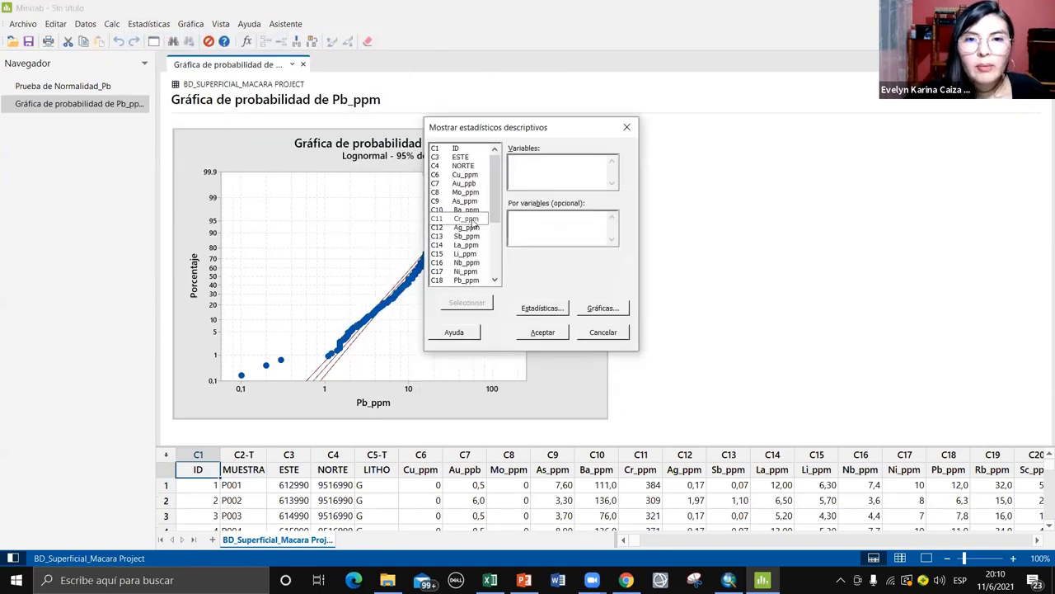
Set the LnPb column as the variable for the descriptive statistics
drag(496, 185, 495, 239)
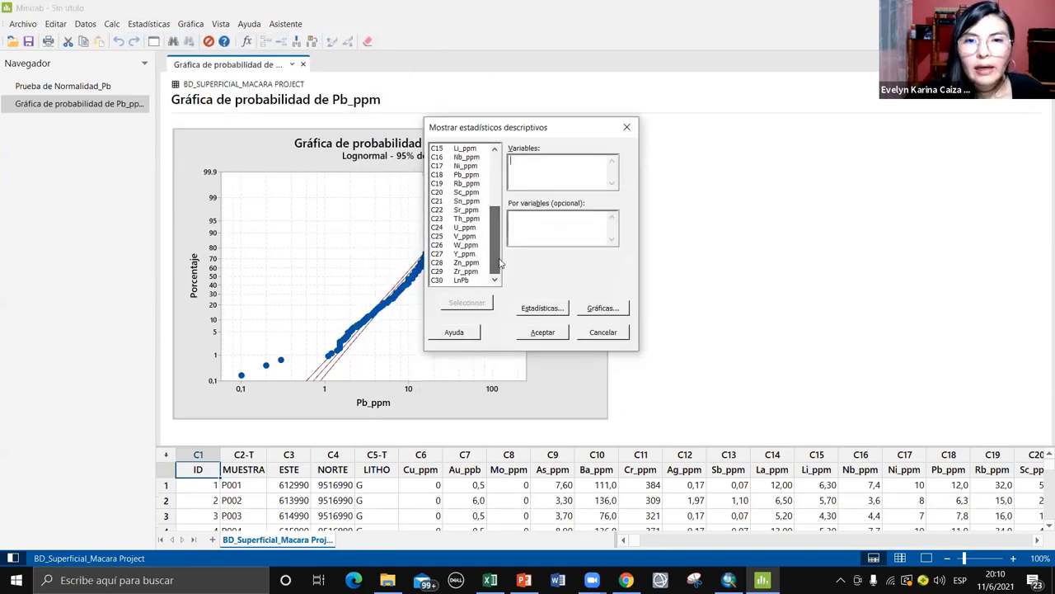
click(460, 281)
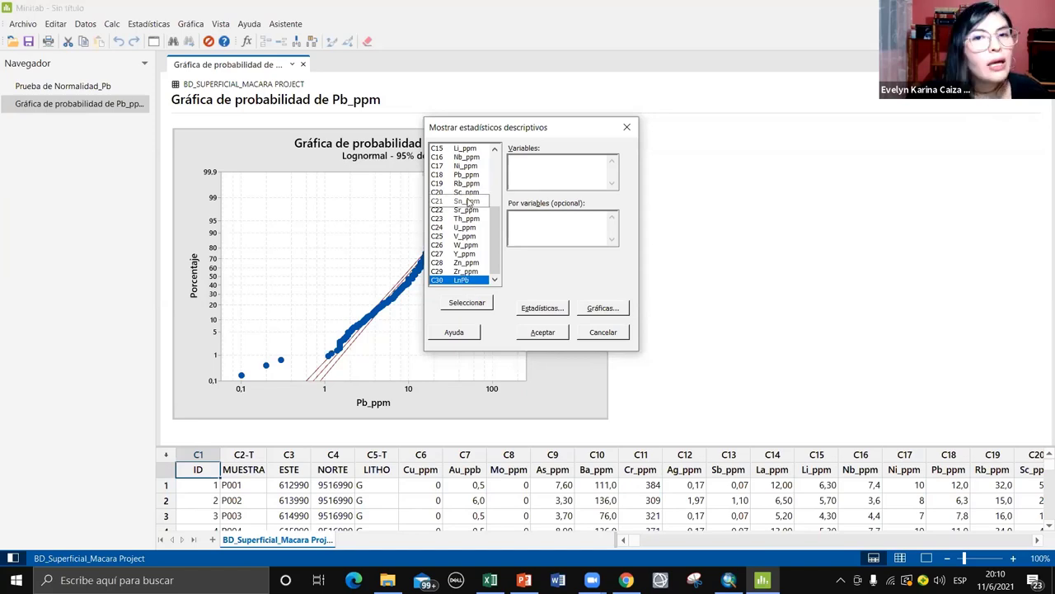
scroll(466, 215, up, 1)
scroll(465, 214, up, 1)
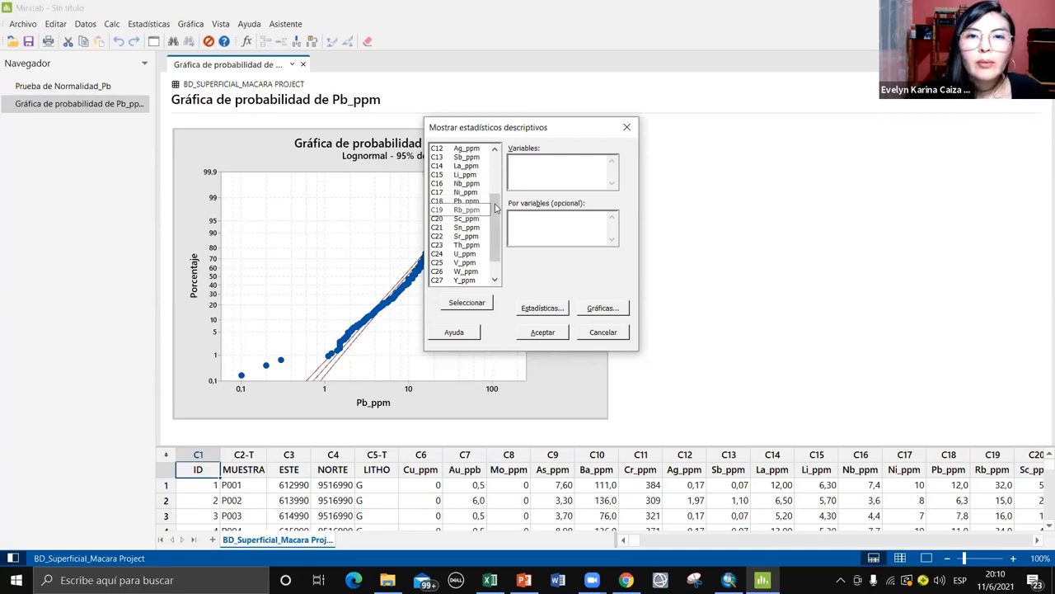
drag(496, 213, 511, 274)
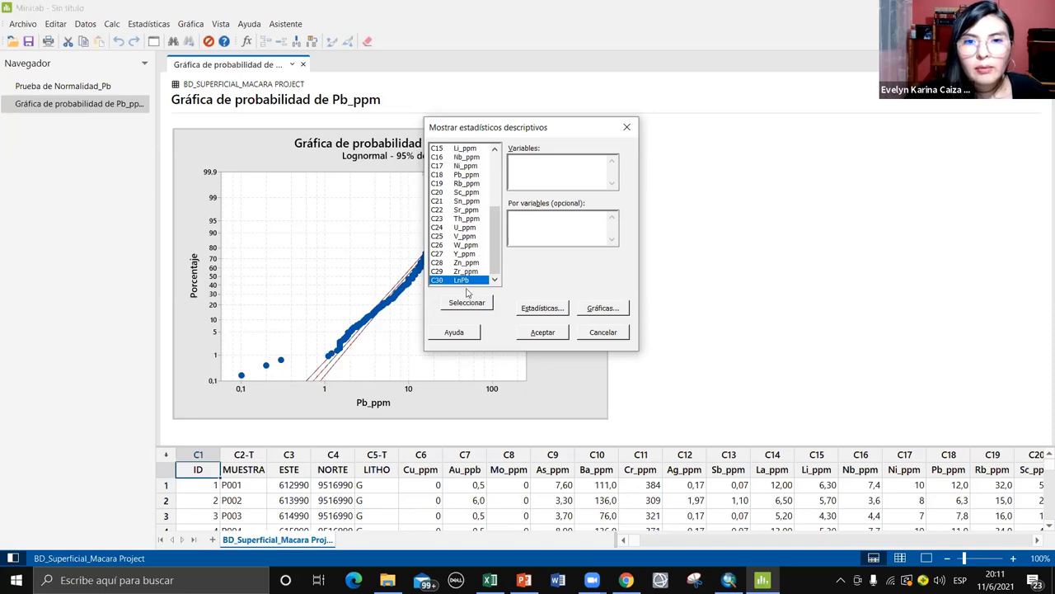
double_click(470, 282)
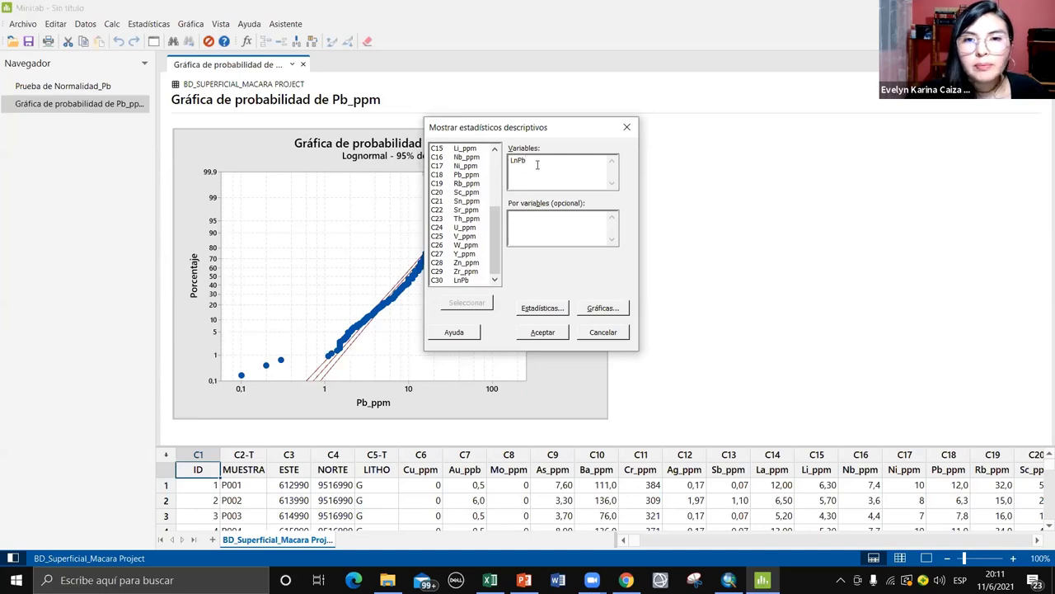
Exclude the SE of the mean, N present and N missing, include N total, and generate the LnPb descriptive statistics
click(542, 309)
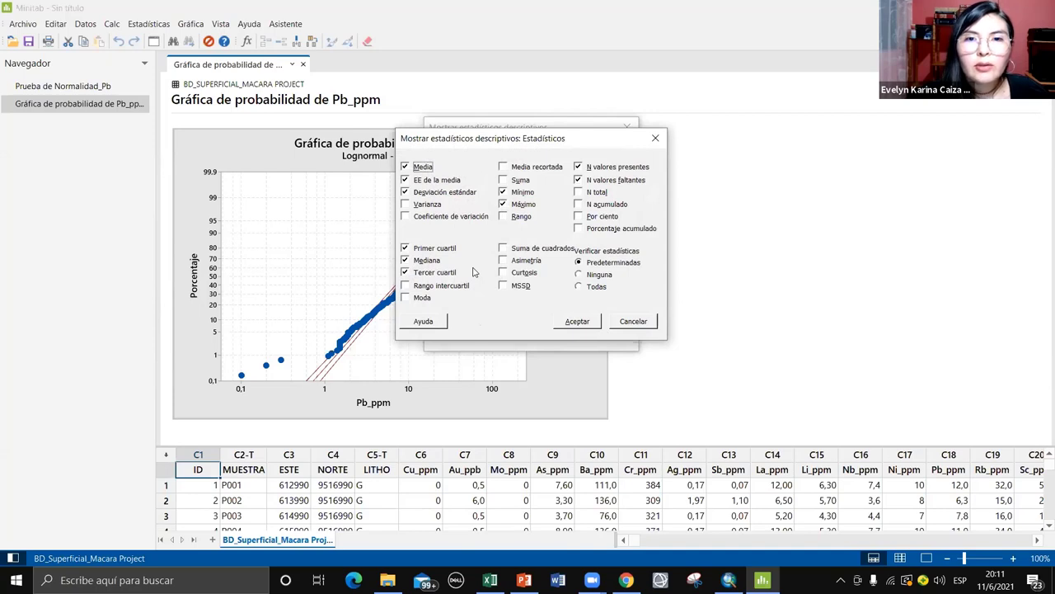
click(423, 182)
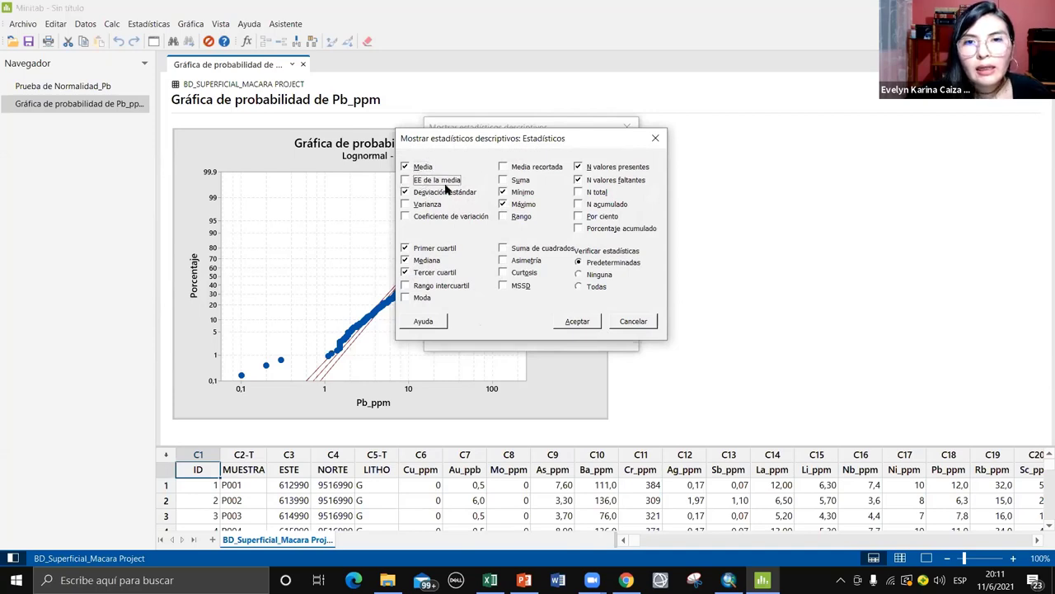
click(427, 195)
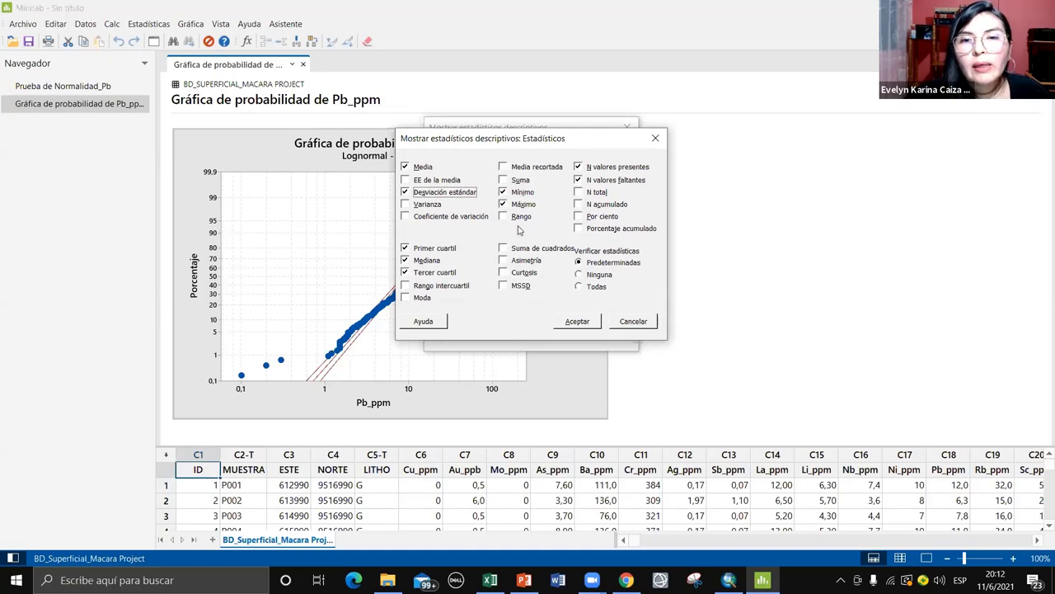
click(580, 180)
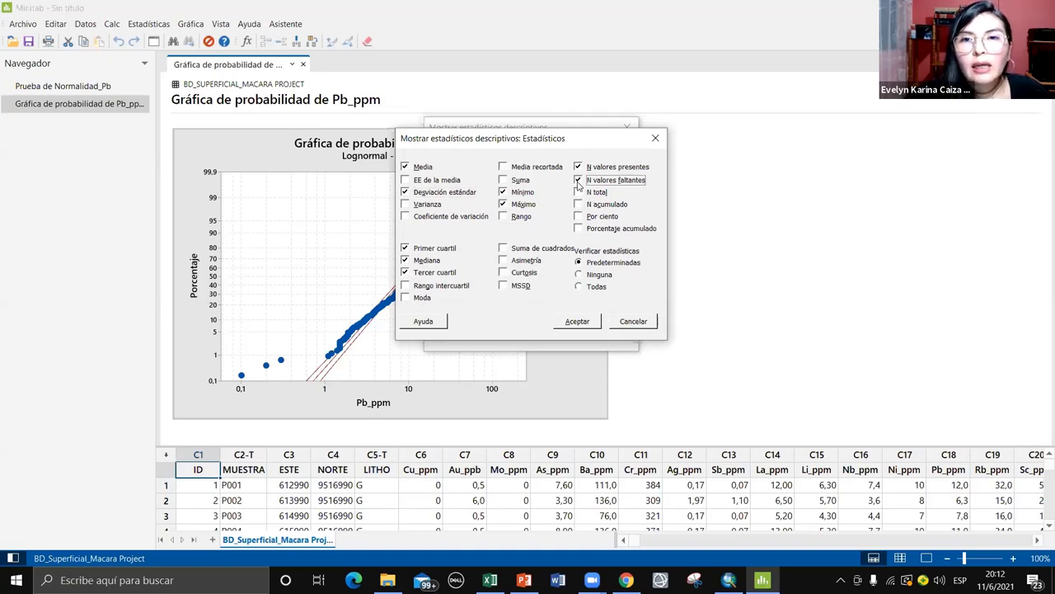
click(579, 169)
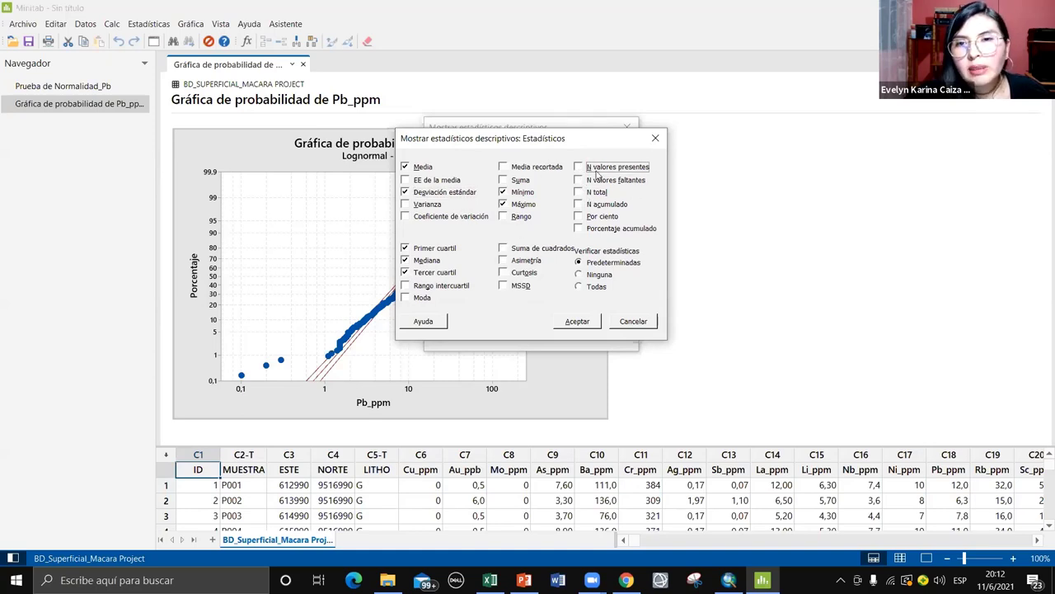
click(579, 193)
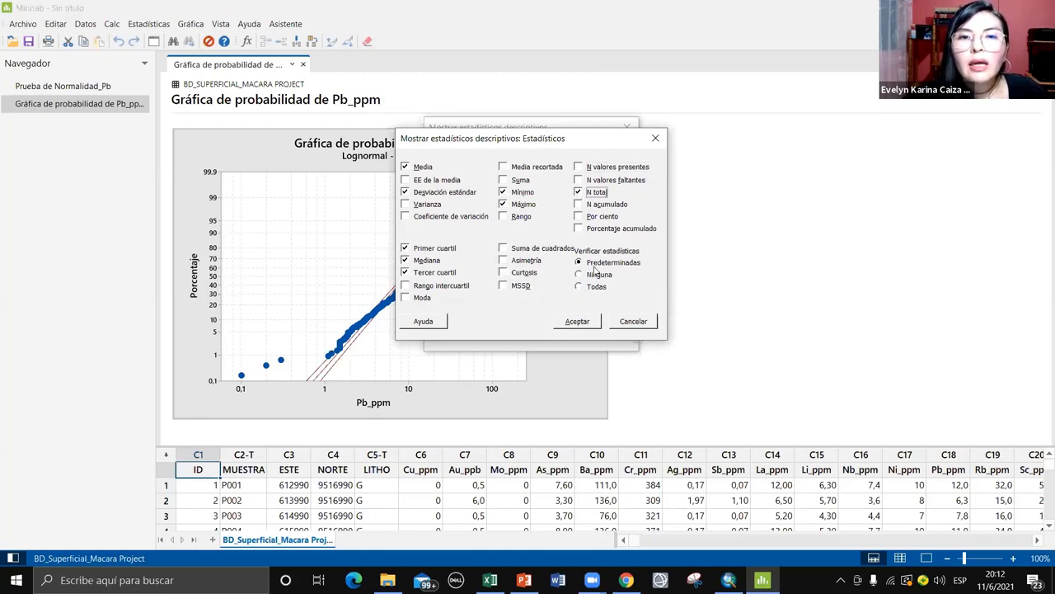
click(577, 320)
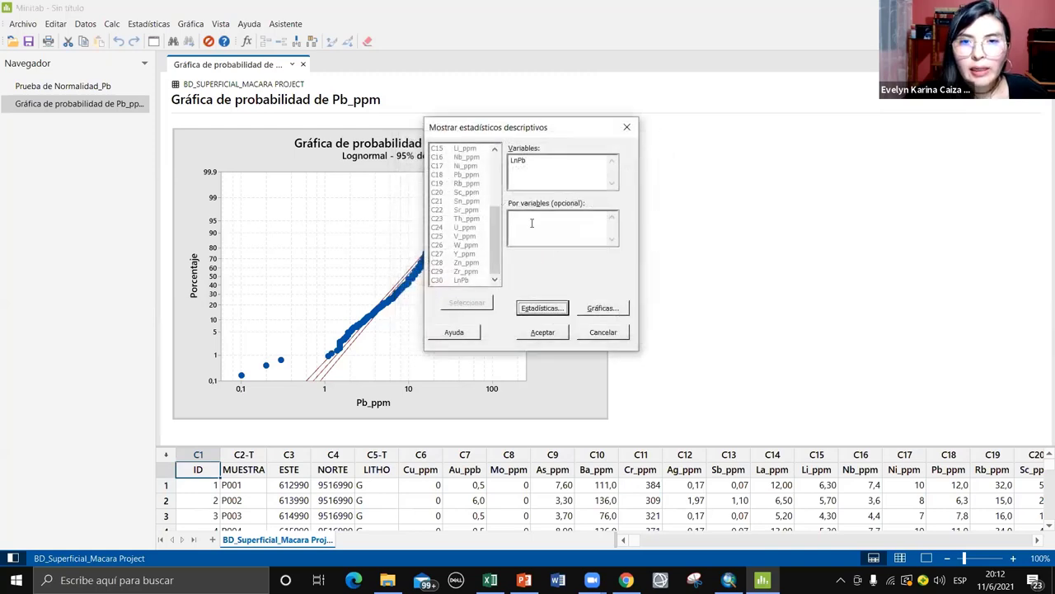
click(535, 331)
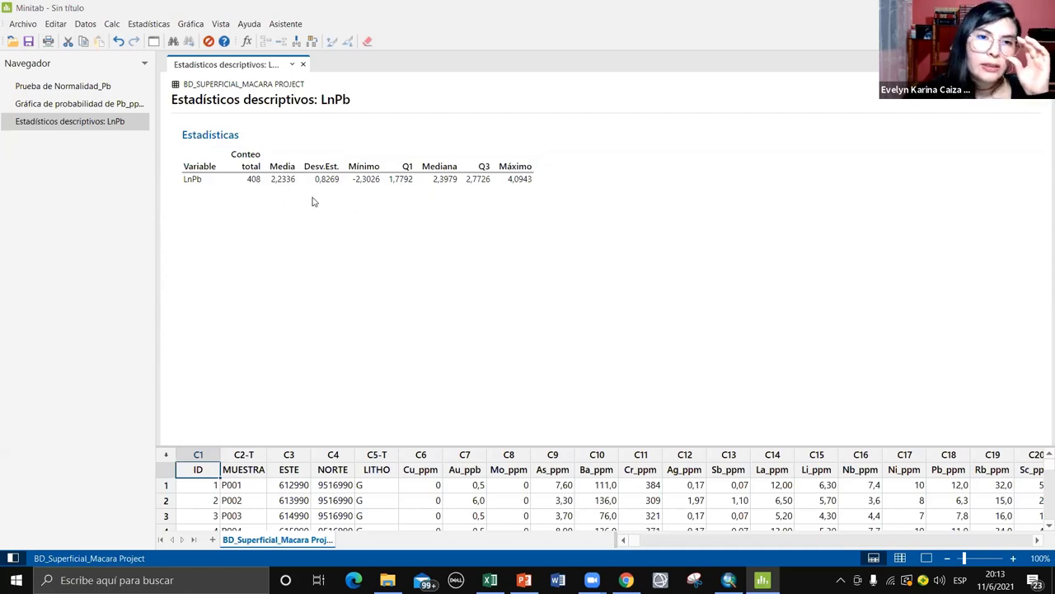
Copy the LnPb statistics table and paste it at A1 of a new sheet in the Excel workbook Estadísticas Descriptivas.xlsx
click(516, 138)
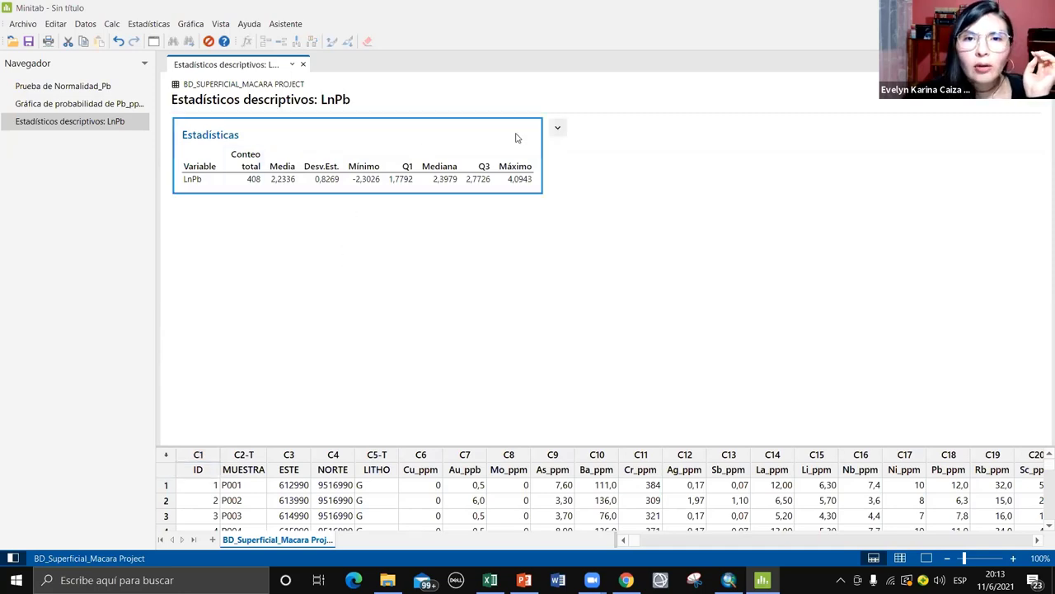
click(558, 130)
click(582, 190)
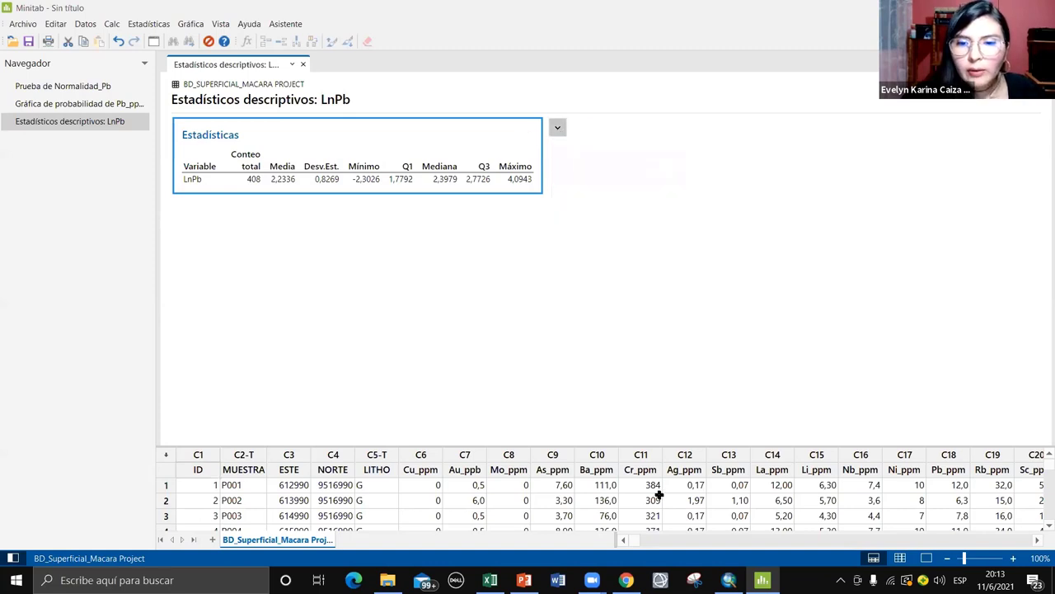
click(488, 579)
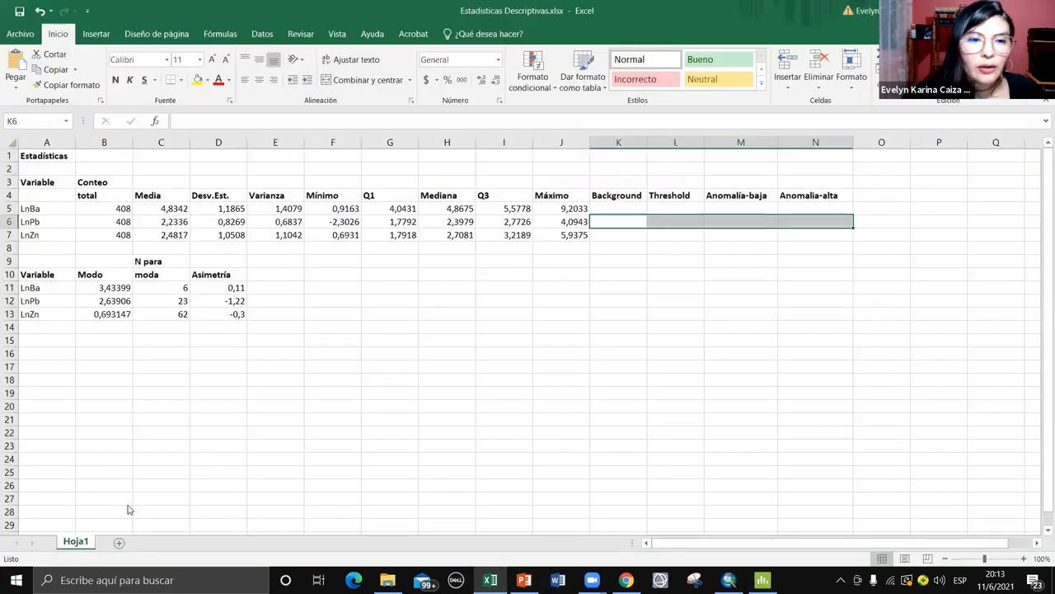
click(119, 541)
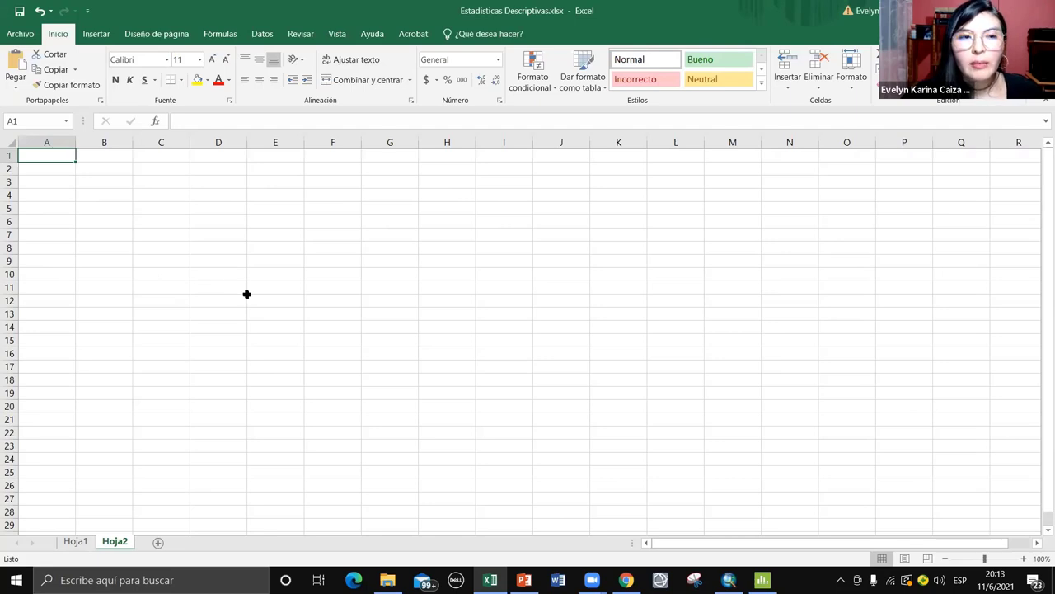
text(Estadísticas  Variable	Conteo total	Media	Desv.Est.	Mínimo	Q1	Mediana	Q3	Máximo LnPb	408	2,2336	0,8269	-2,3026	1,7792	2,3979	2,7726	4,0943)
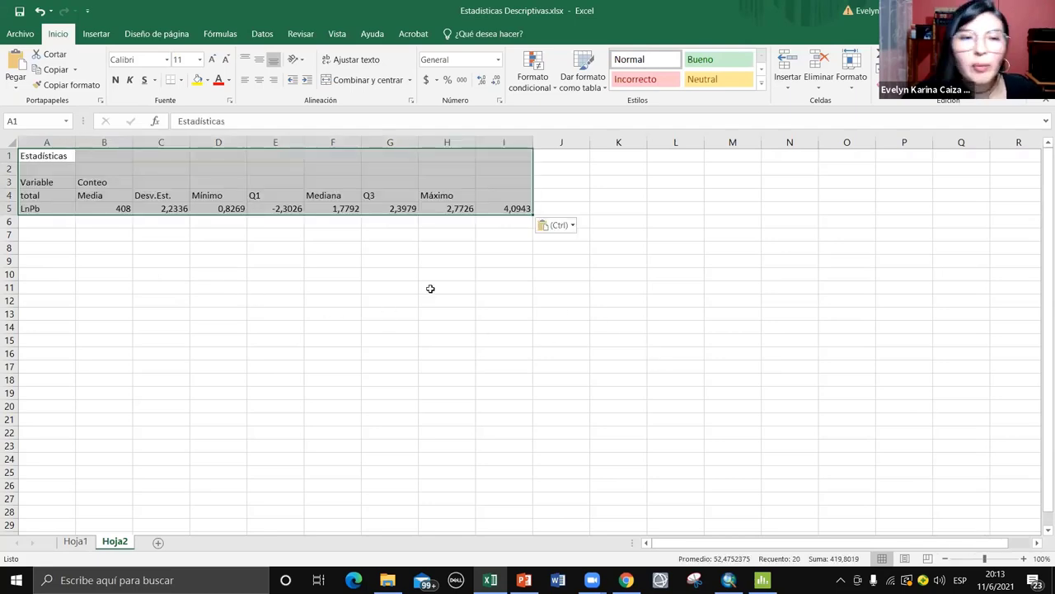
click(249, 303)
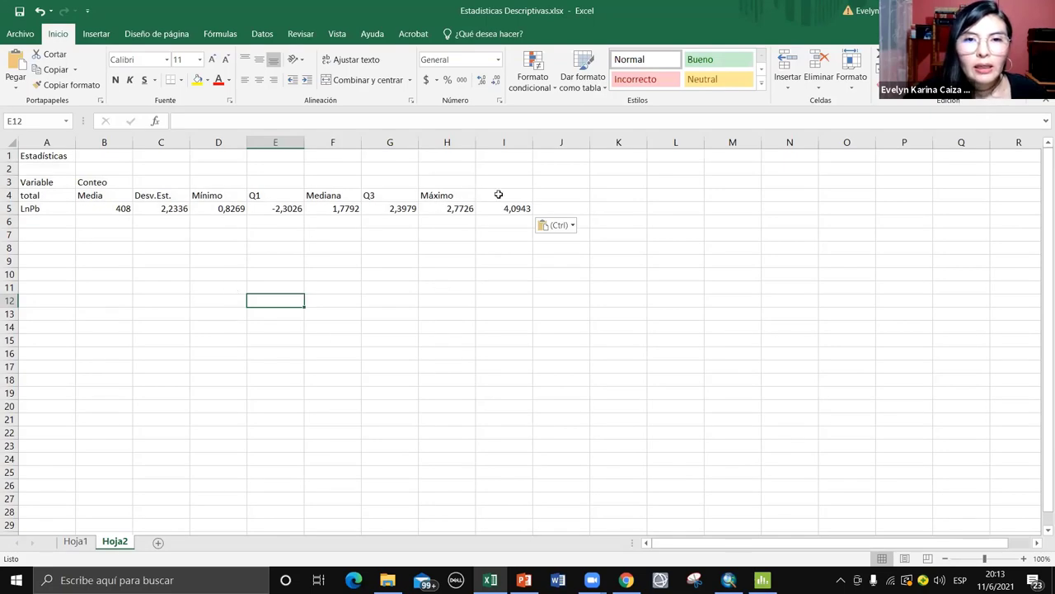
Shift the header labels in A4:H4 one column over so they start at B4 and align with the values
drag(49, 196, 458, 196)
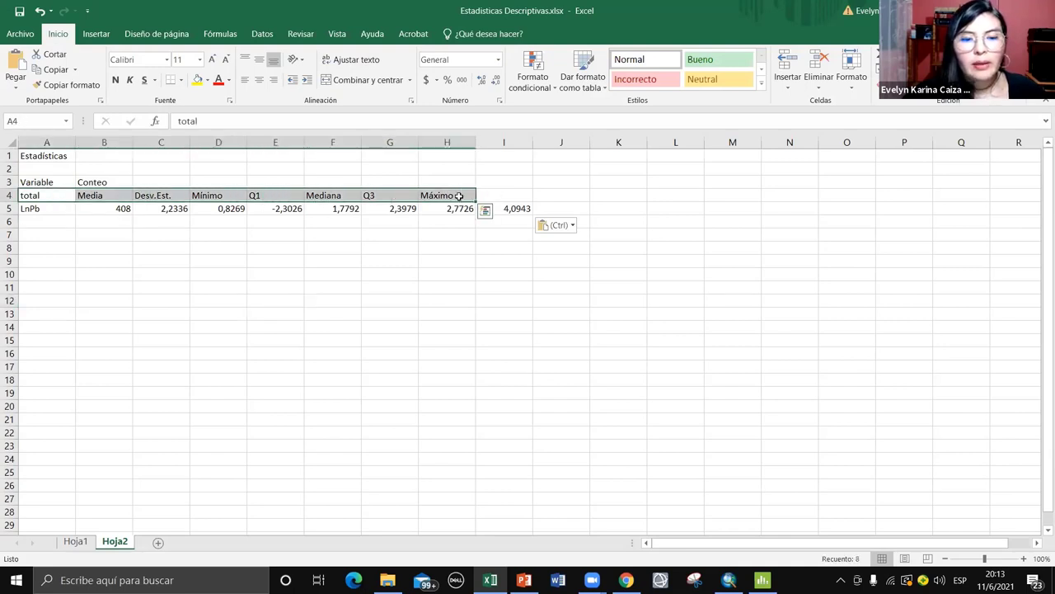
key(ctrl+c)
click(115, 196)
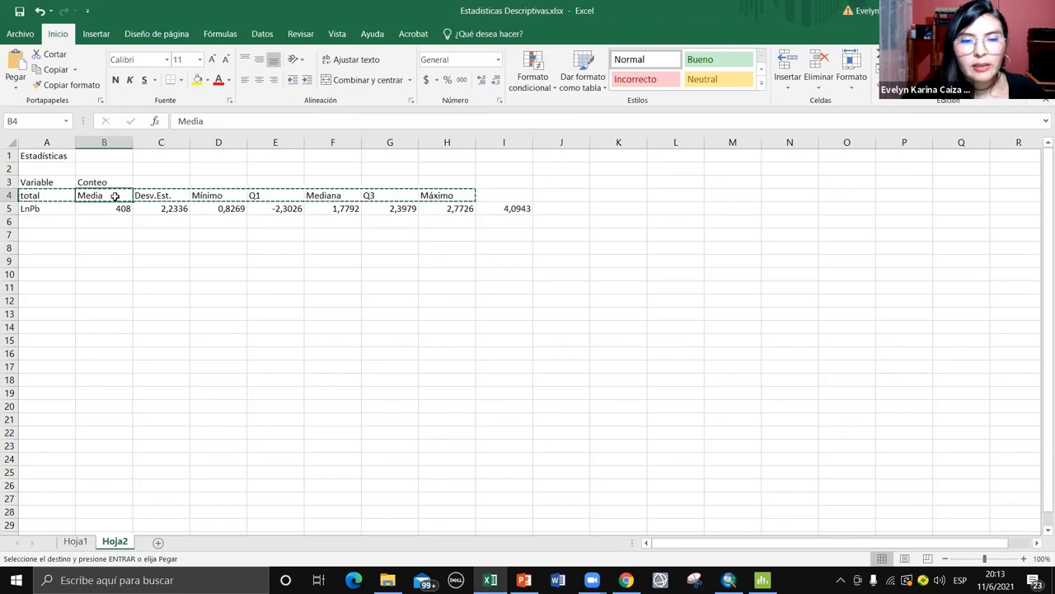
key(ctrl+v)
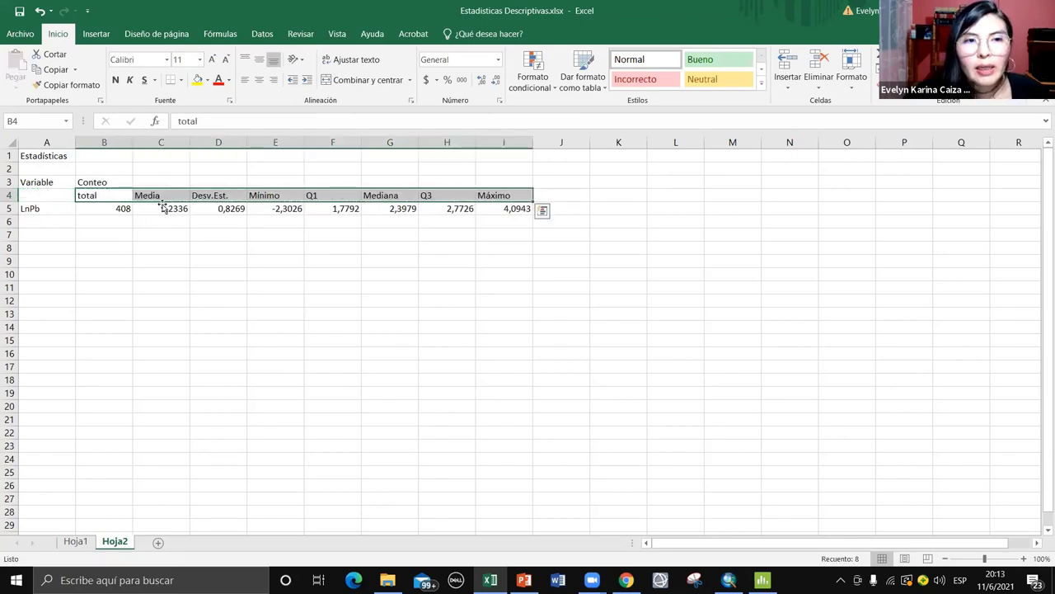
key(Escape)
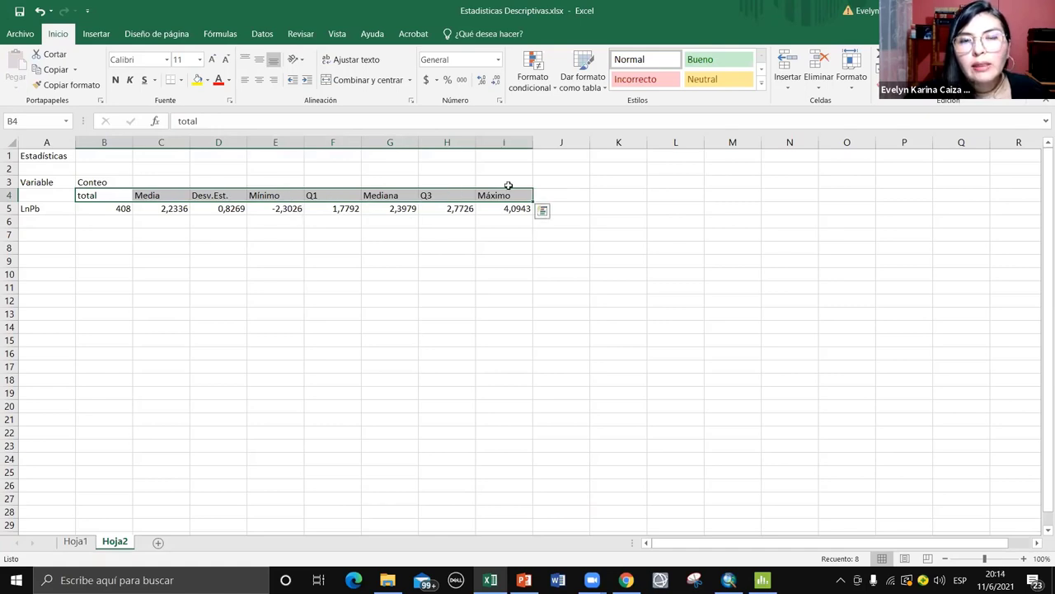
Enter the header BG in cell J4, beside the Máximo column
click(559, 194)
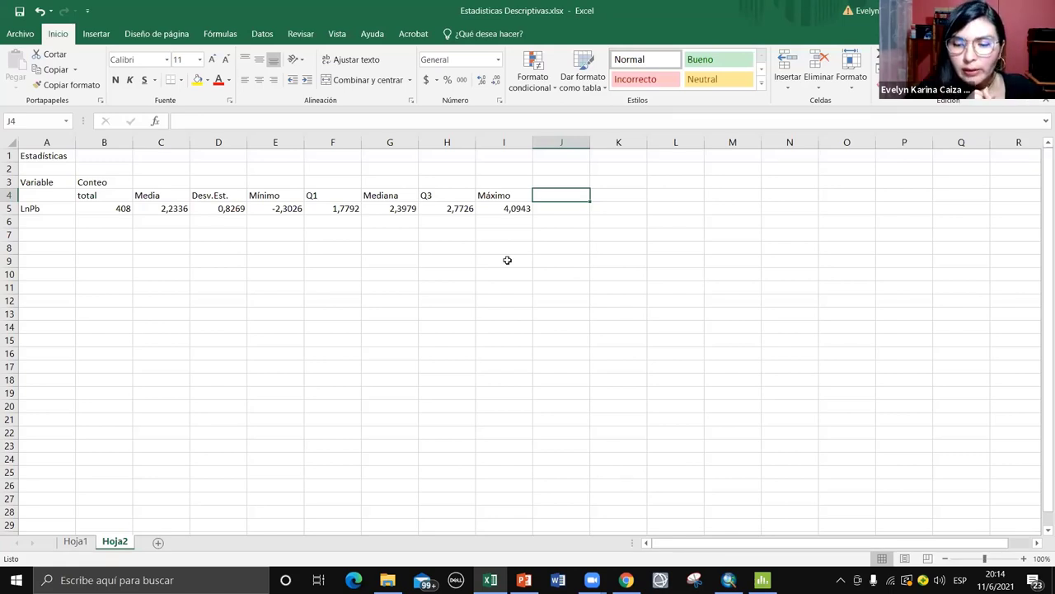
text(Back)
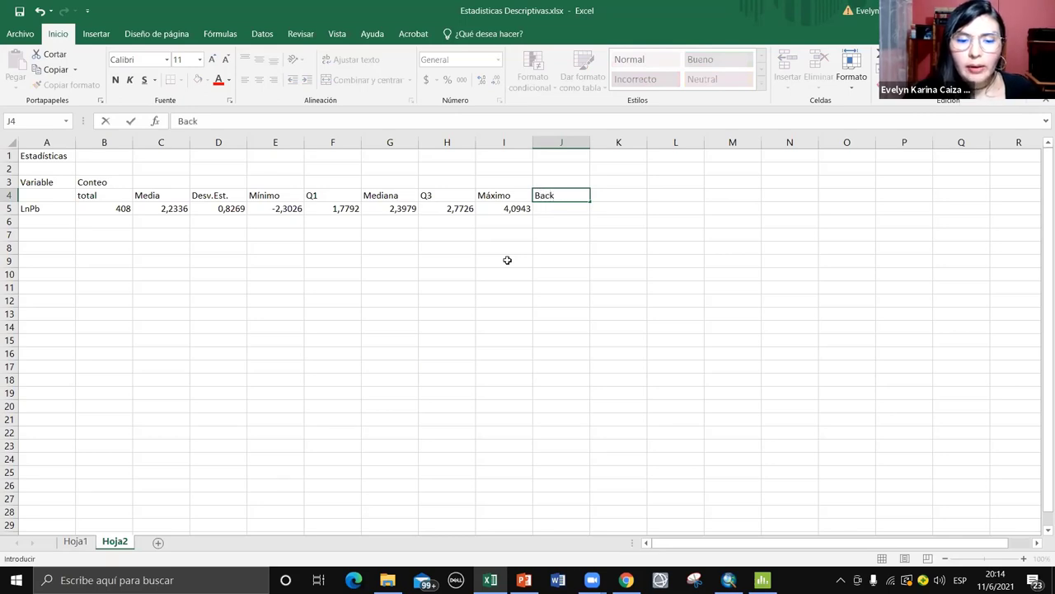
text(g)
key(BackSpace)
key(BackSpace)
key(BackSpace)
key(BackSpace)
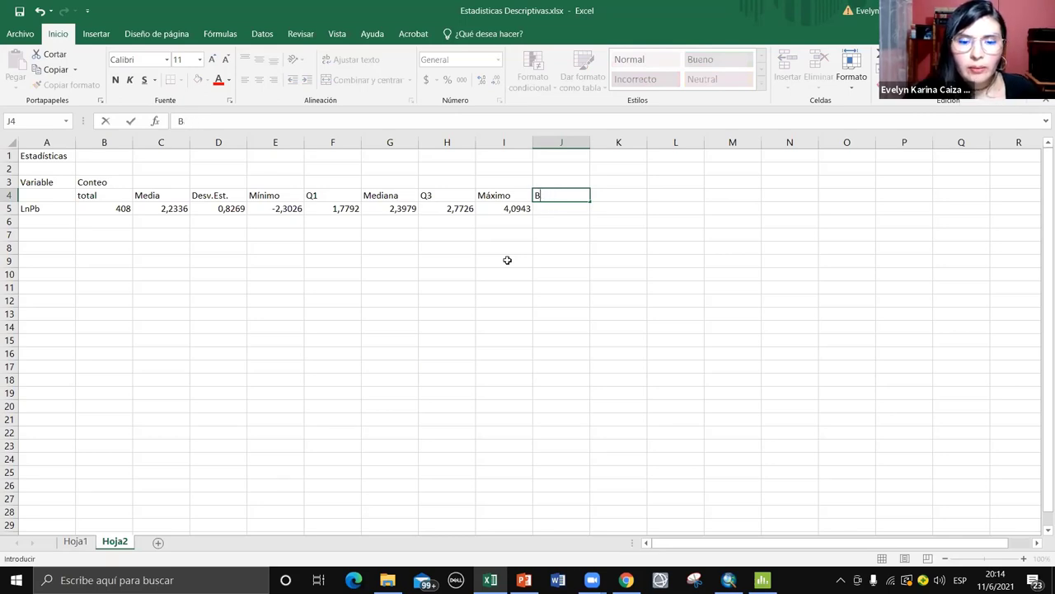
text(G)
click(602, 197)
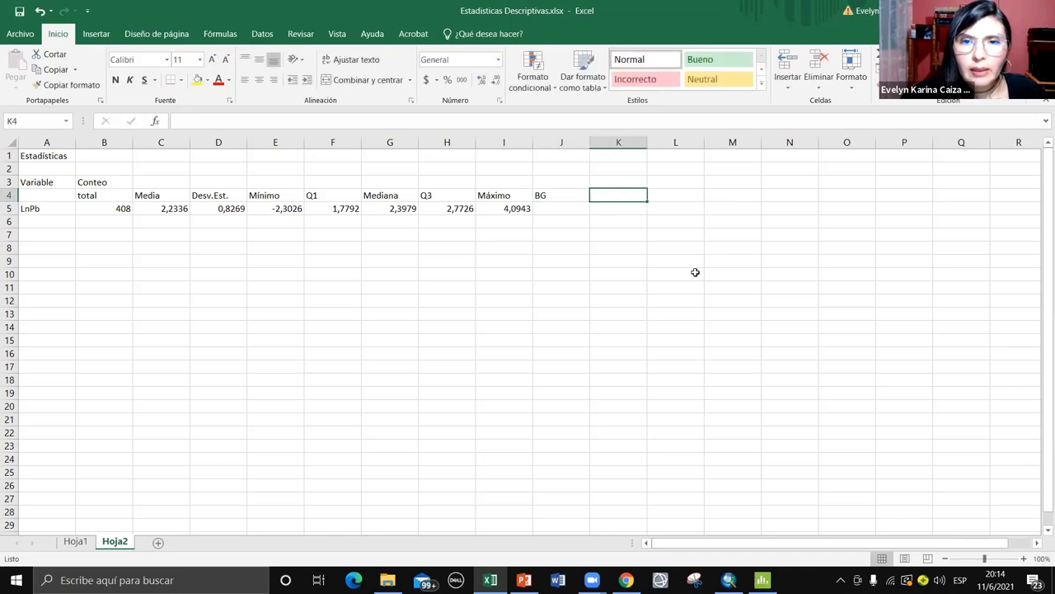
Add the header T in cell K4 and the header Ab in cell L4
text(T)
key(Tab)
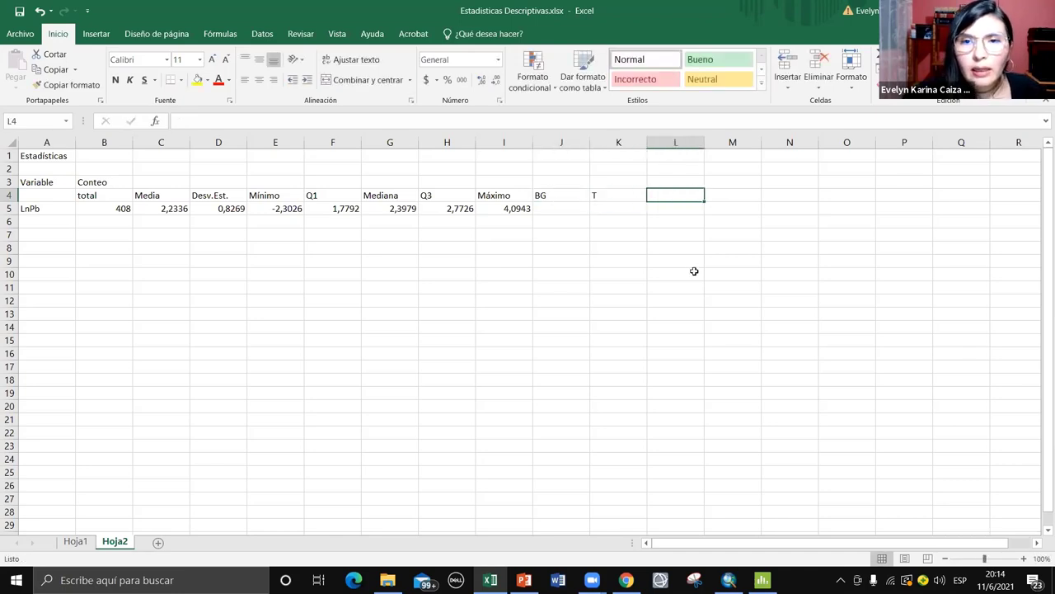
text(A)
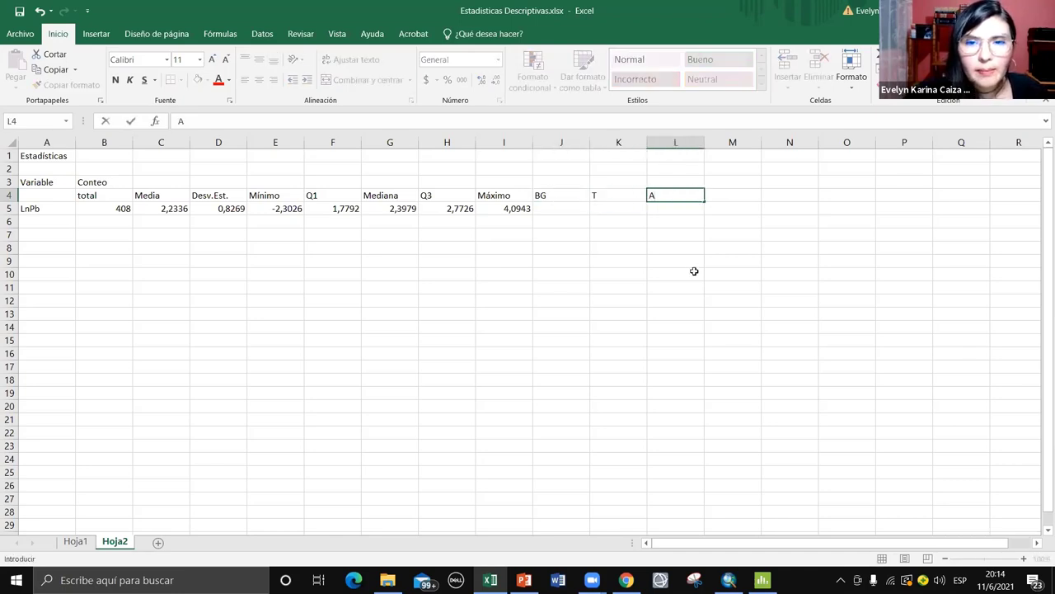
text(b)
key(Tab)
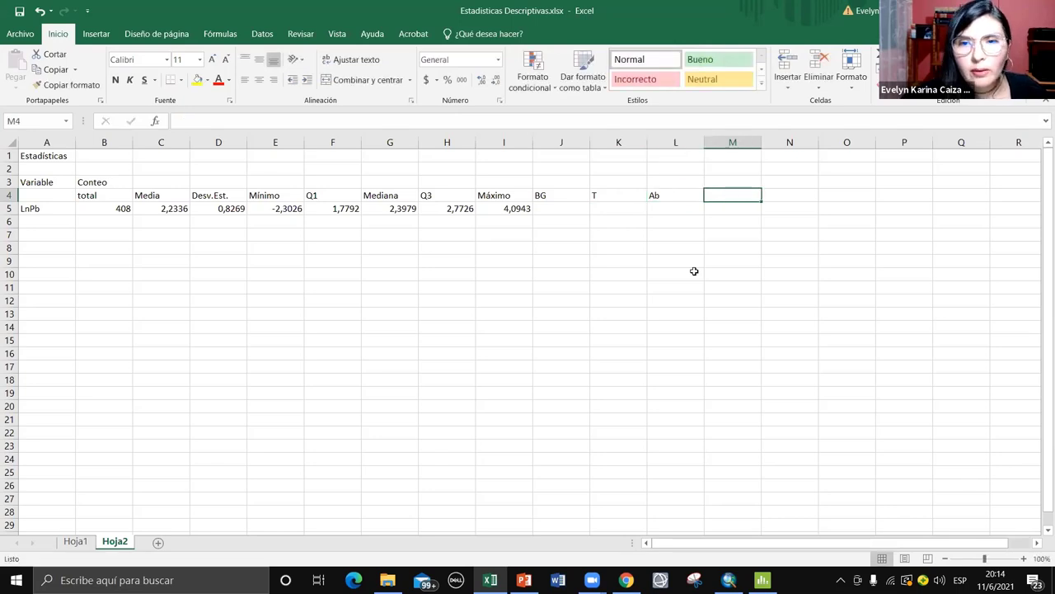
Add the header Aa in cell M4 and make the header rows A3:M4 bold
text(Aa)
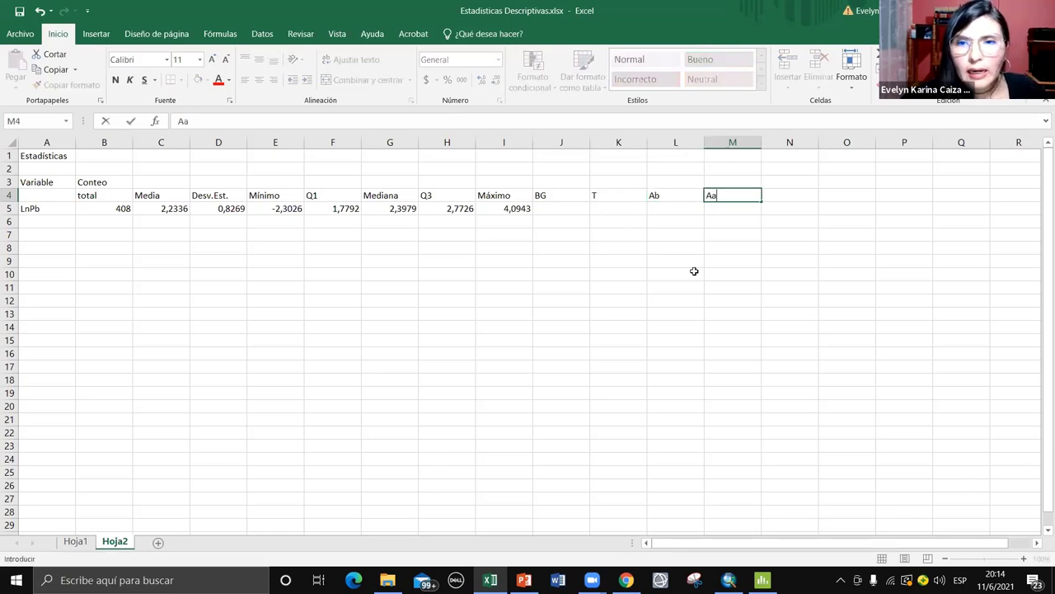
click(560, 211)
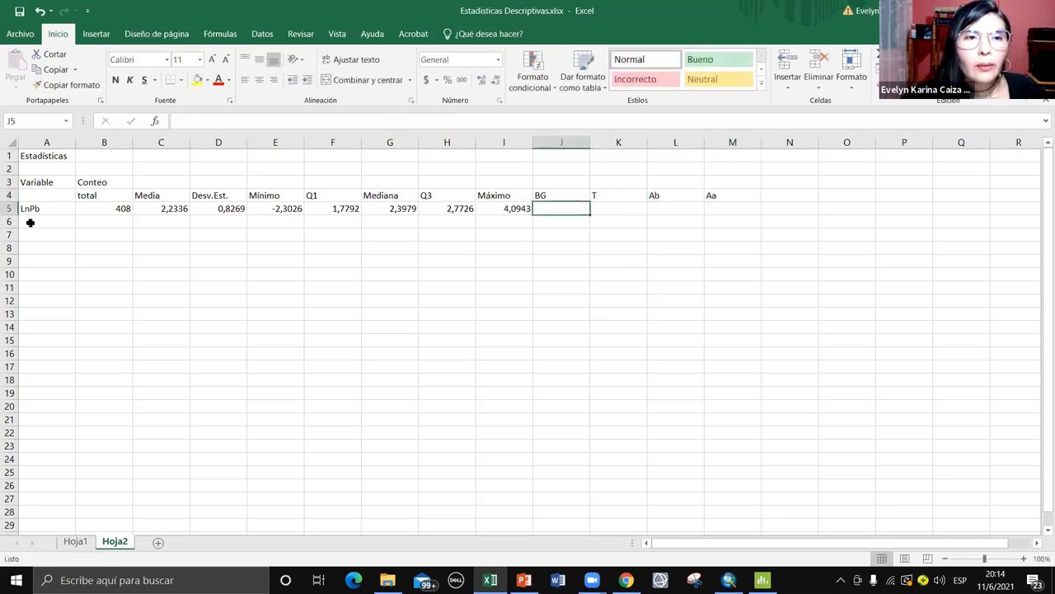
drag(73, 189, 726, 195)
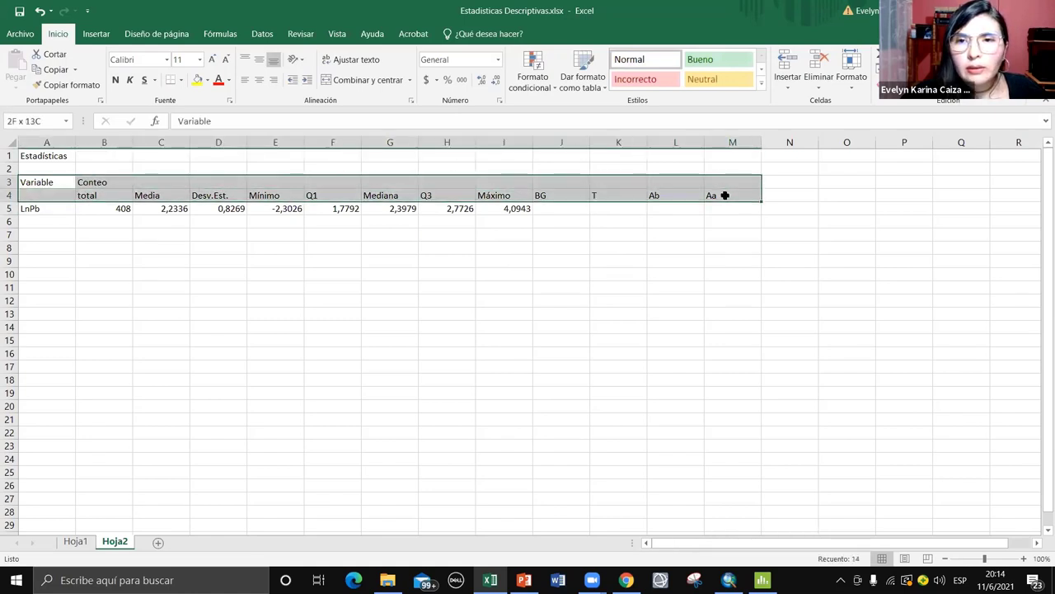
click(115, 80)
Set the LnPb background value under BG in J5 equal to the mean with =C5
click(548, 209)
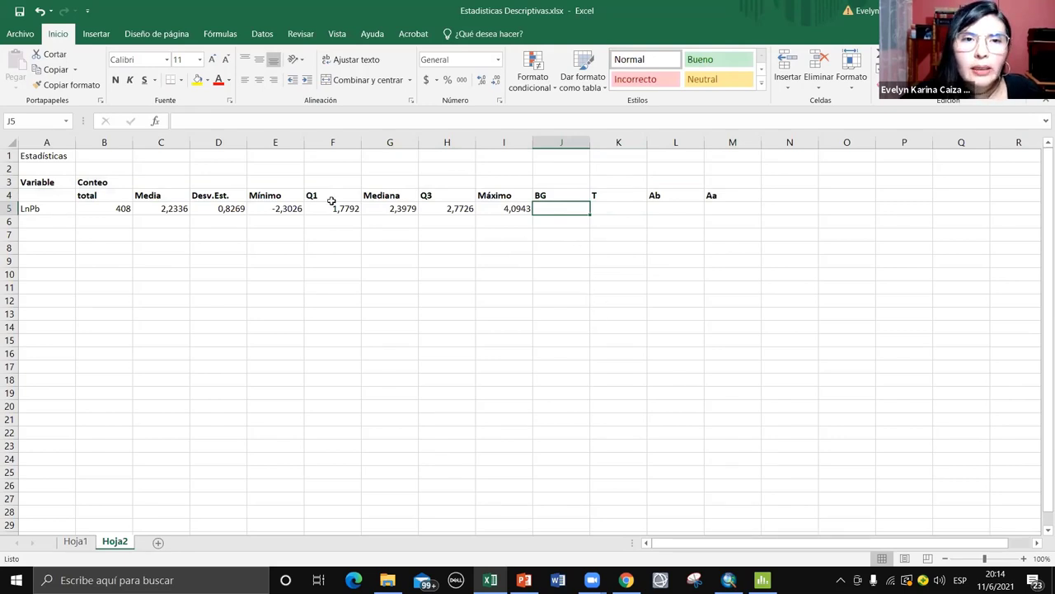
text(=)
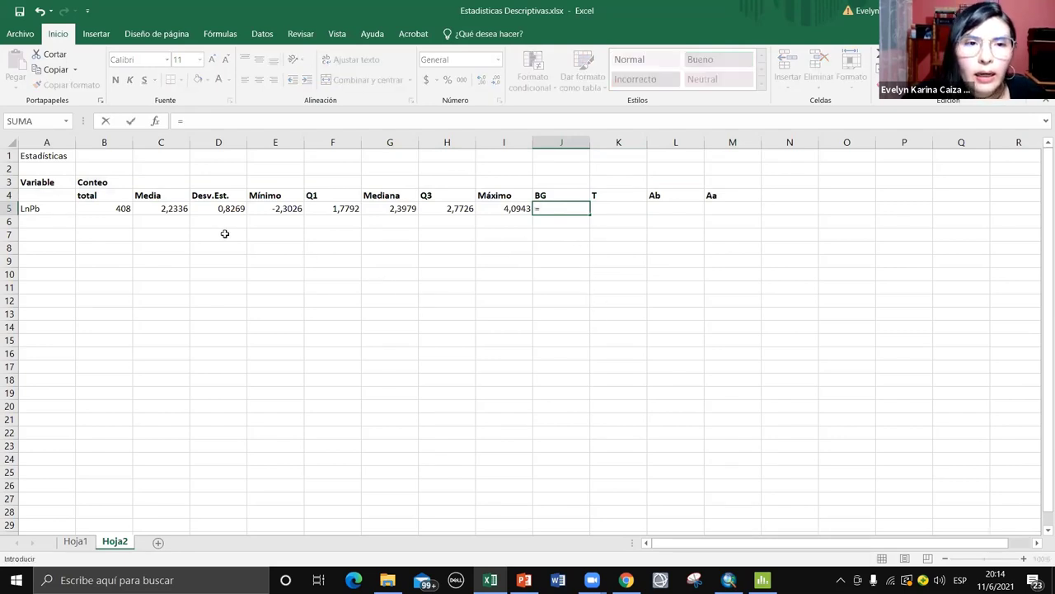
click(170, 212)
key(Return)
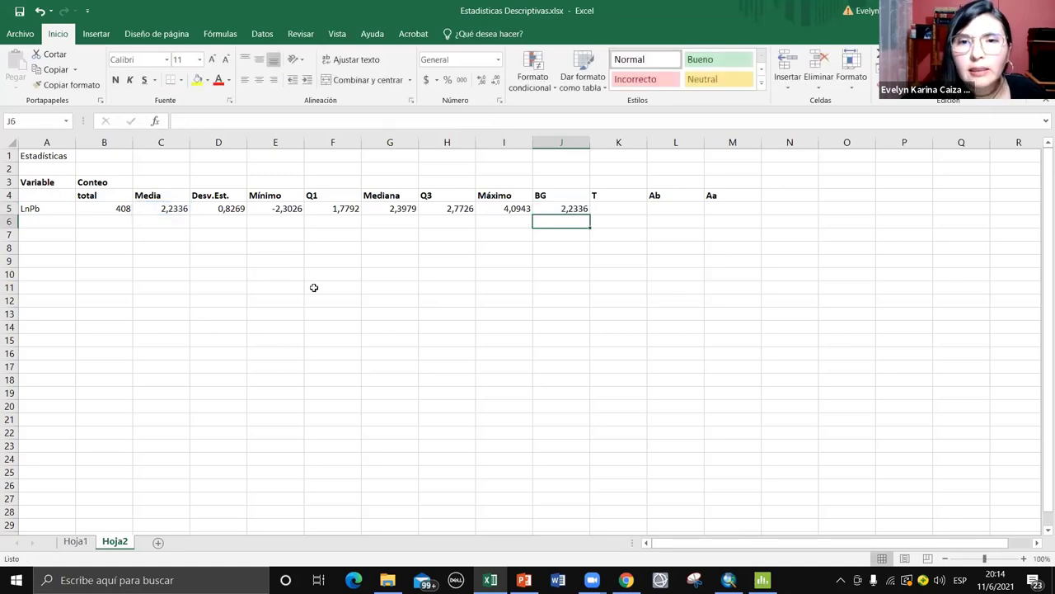
Calculate the LnPb threshold under T in K5 as the mean plus one standard deviation, =C5+1*D5
click(603, 210)
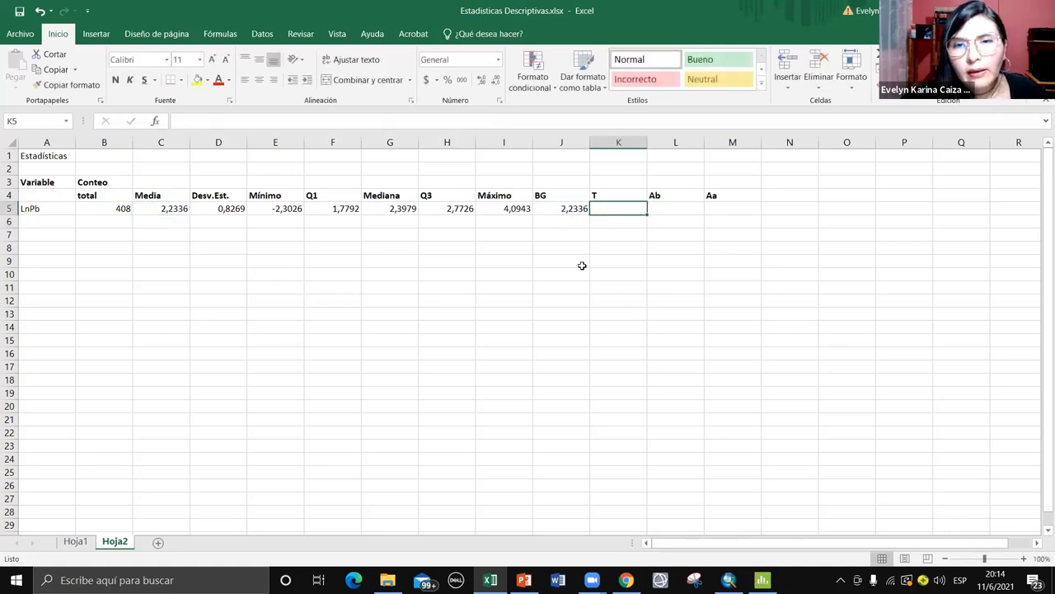
text(=)
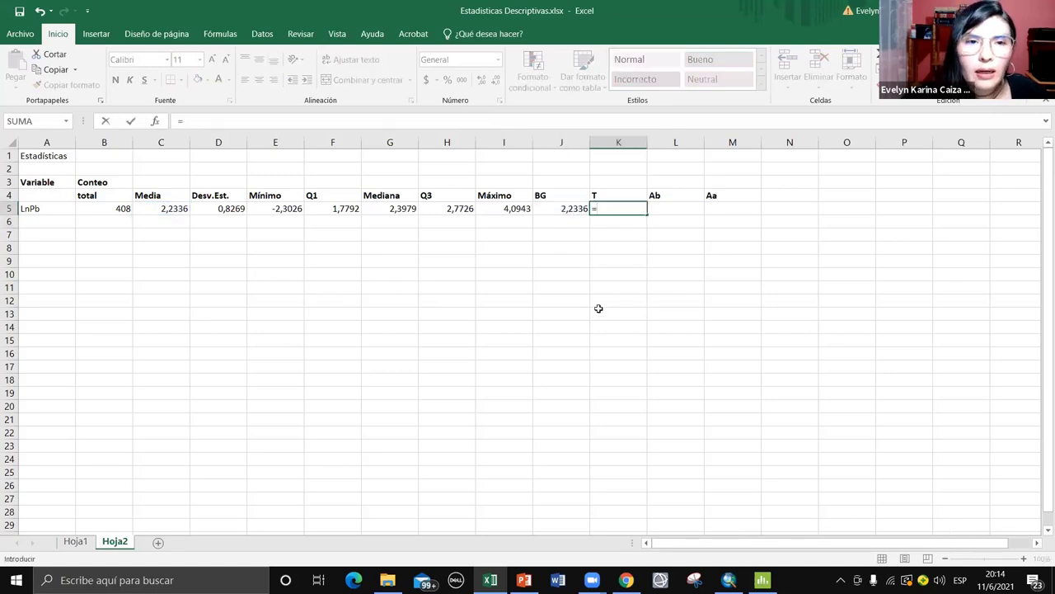
click(170, 211)
text(+)
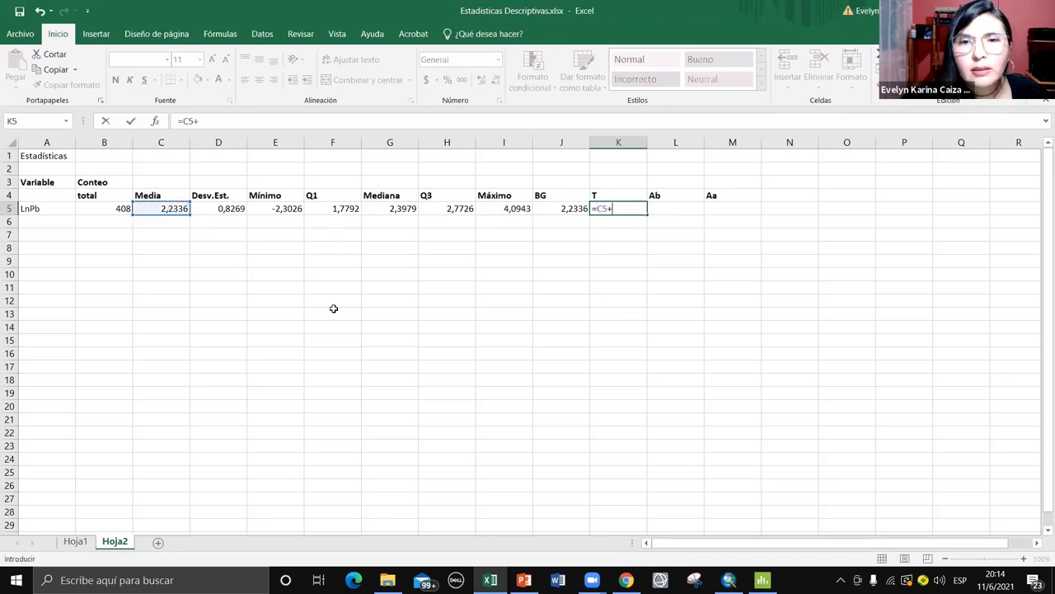
text(1*)
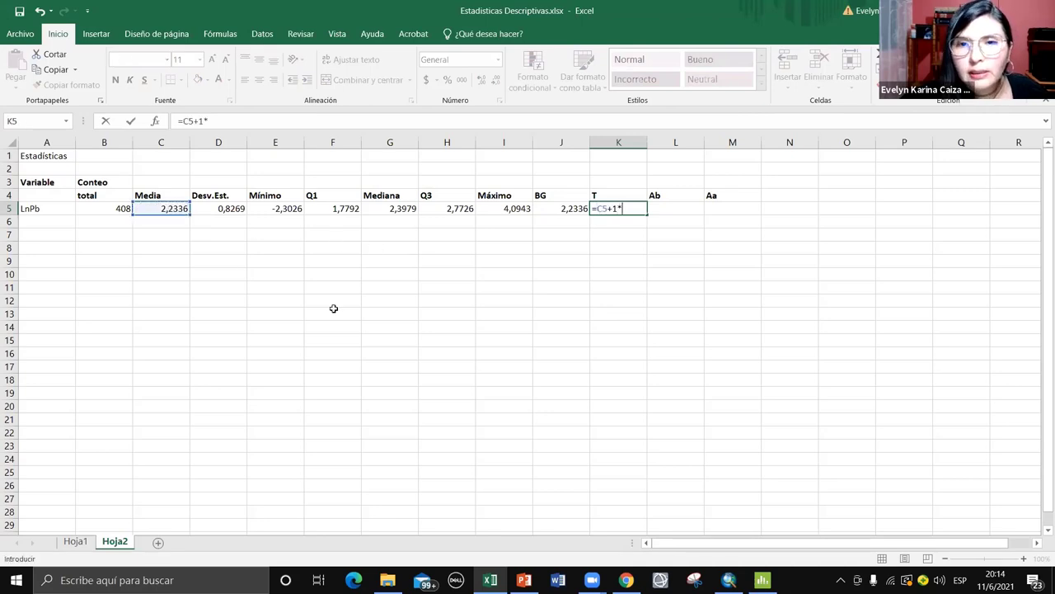
click(212, 211)
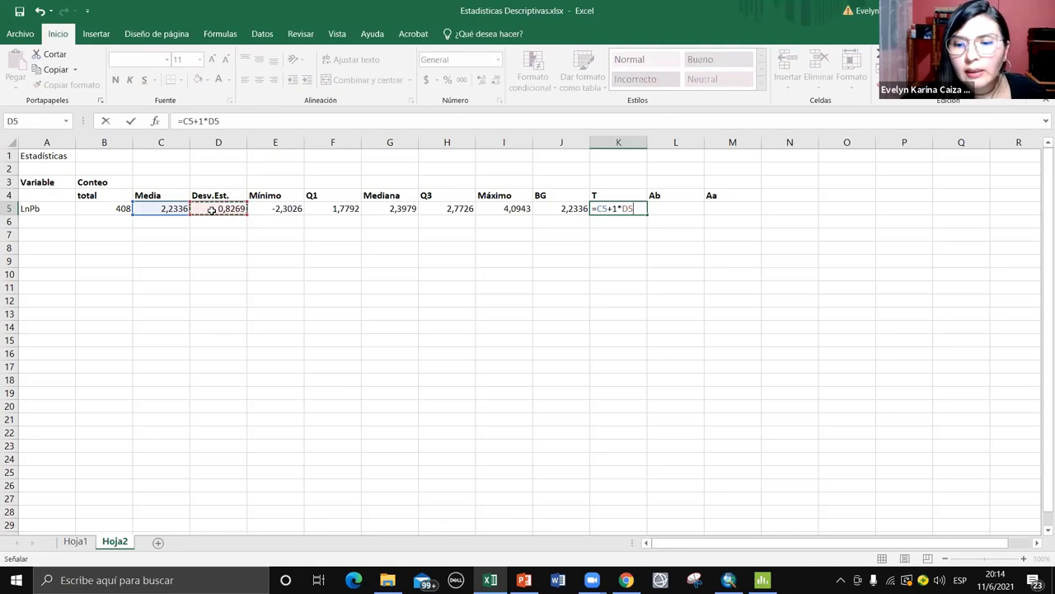
key(Return)
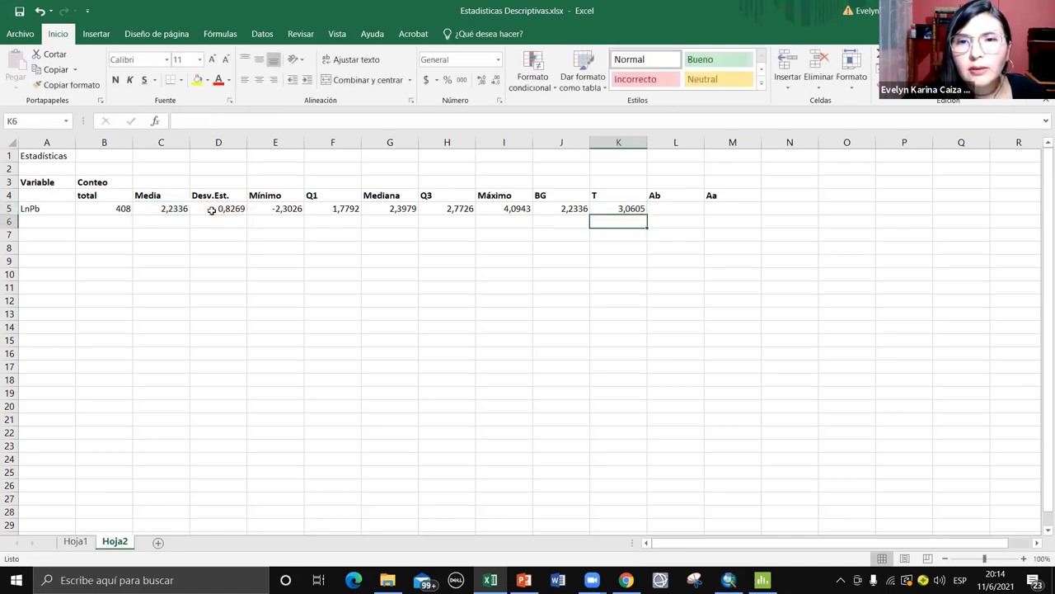
Calculate the Ab anomaly value in L5 as the mean plus two standard deviations, =C5+2*D5
click(664, 209)
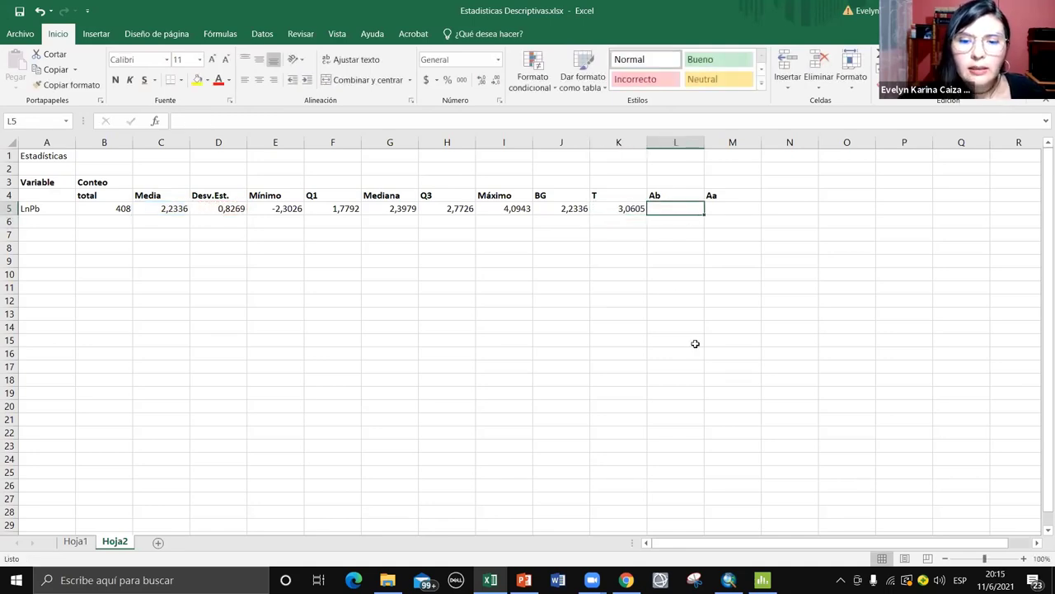
text(=)
click(159, 210)
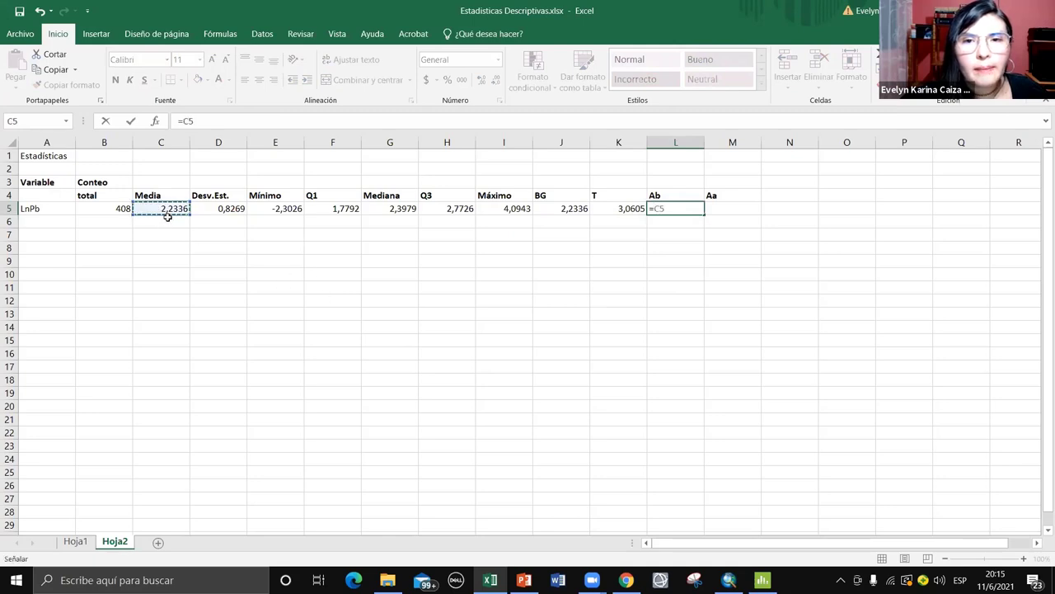
text(+2)
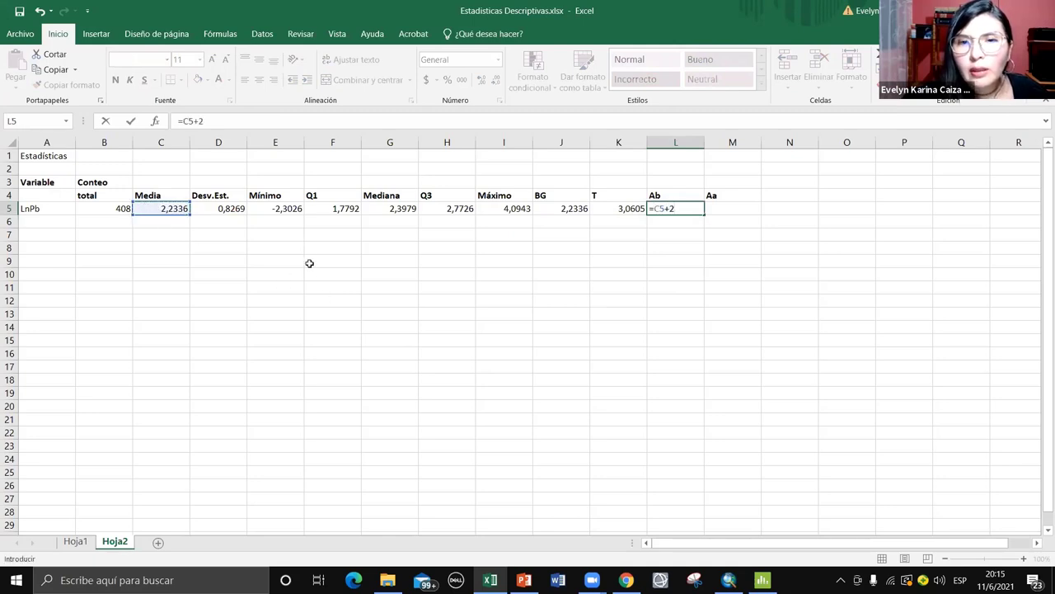
text(*)
click(230, 207)
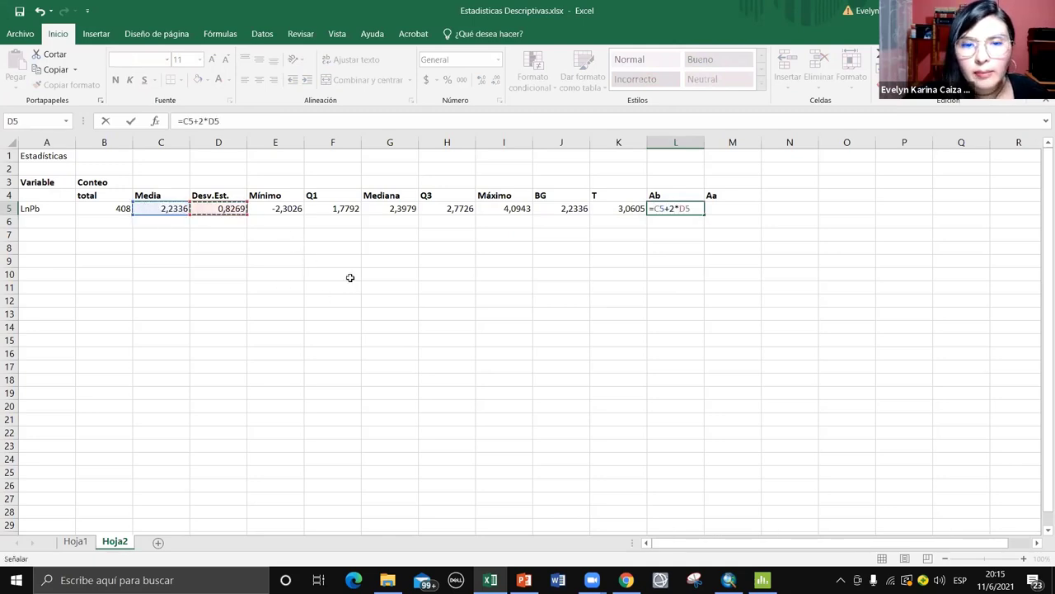
key(Return)
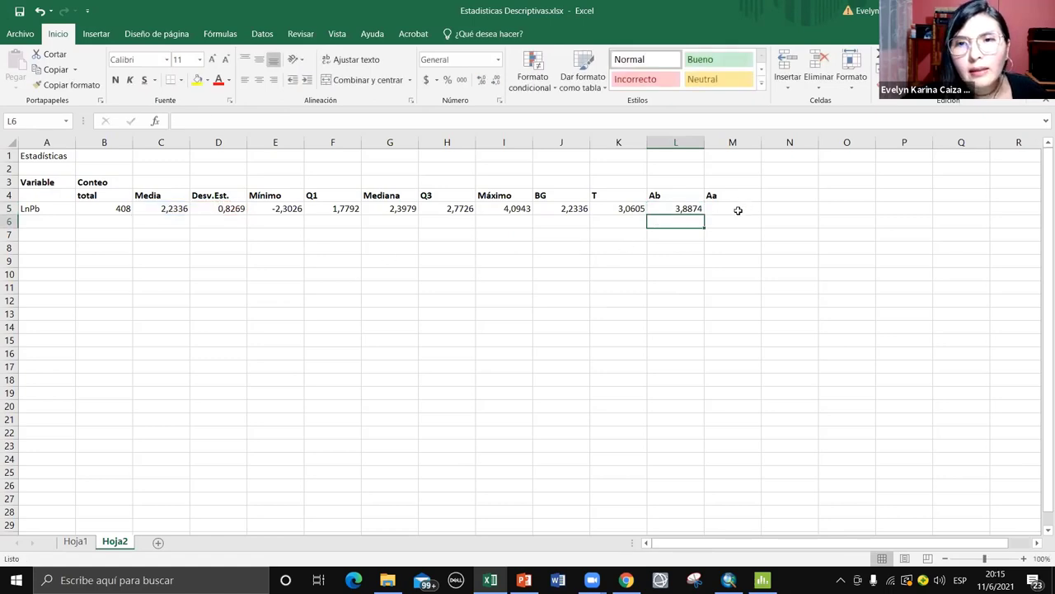
Calculate the Aa anomaly value in M5 as the mean plus three standard deviations, =C5+3*D5
click(738, 210)
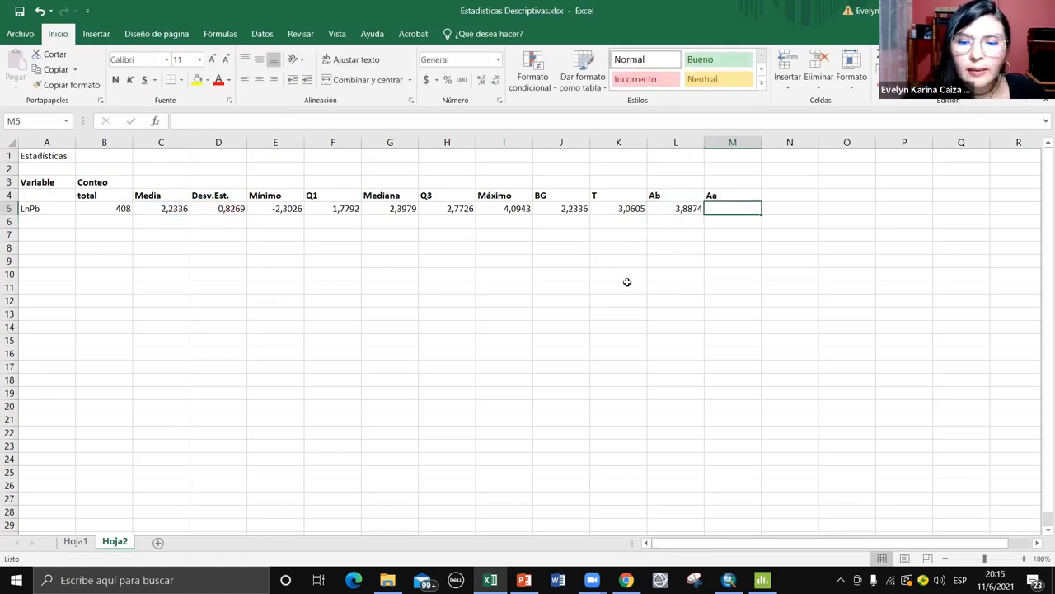
text(=)
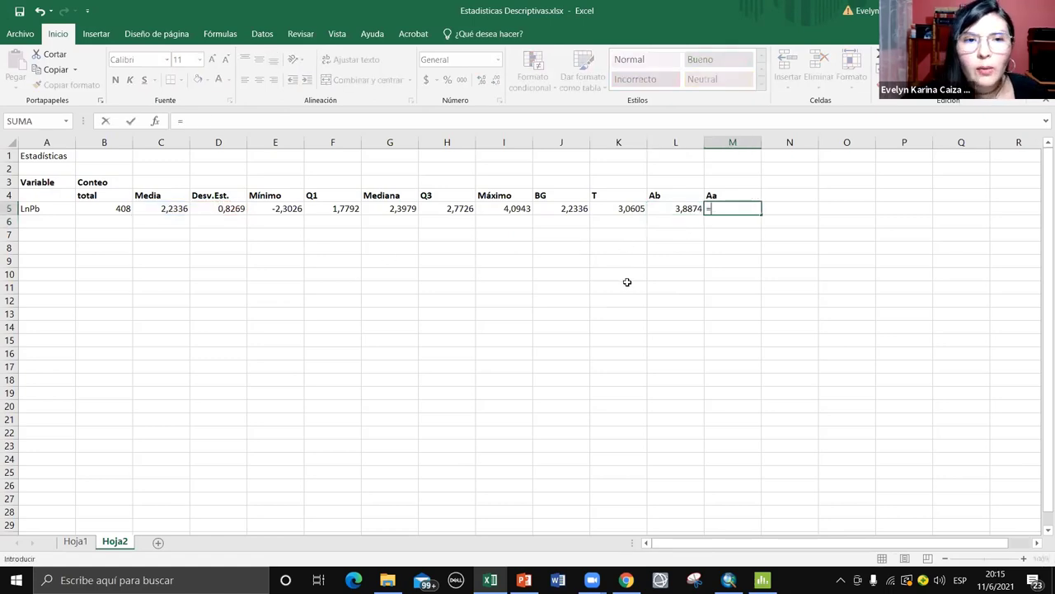
click(178, 212)
text(+3)
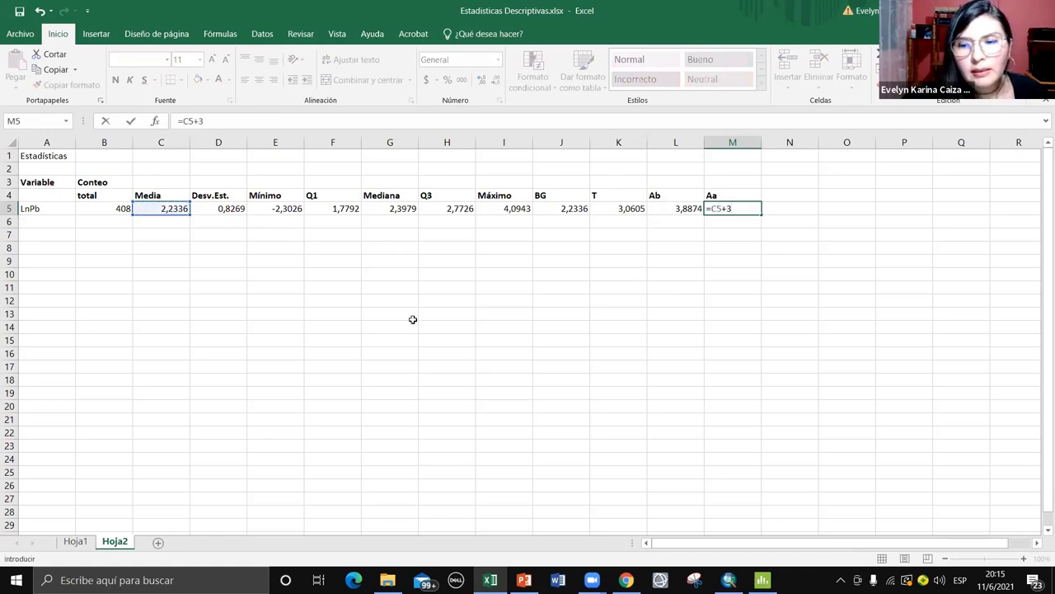
text(*)
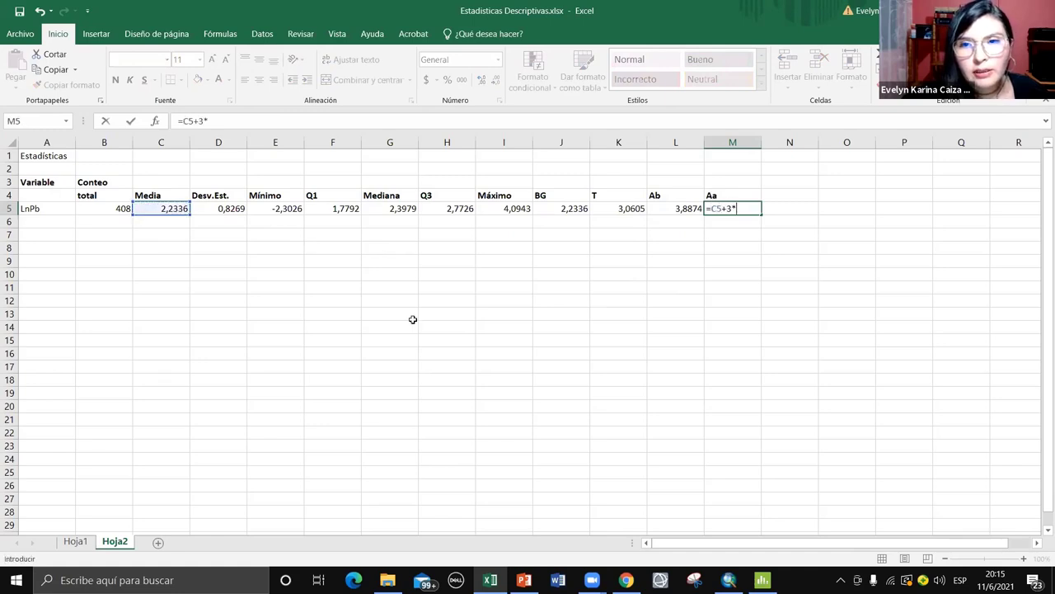
click(211, 211)
key(Return)
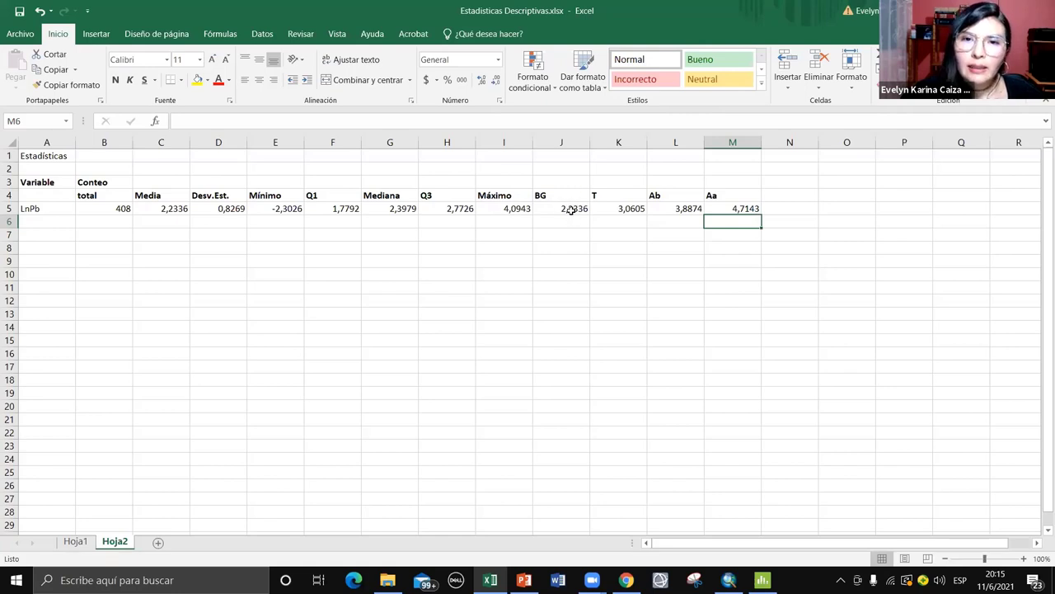
Back-transform the logarithmic background value into J6, below BG, with the formula =EXP(2,2336)
click(571, 210)
click(611, 209)
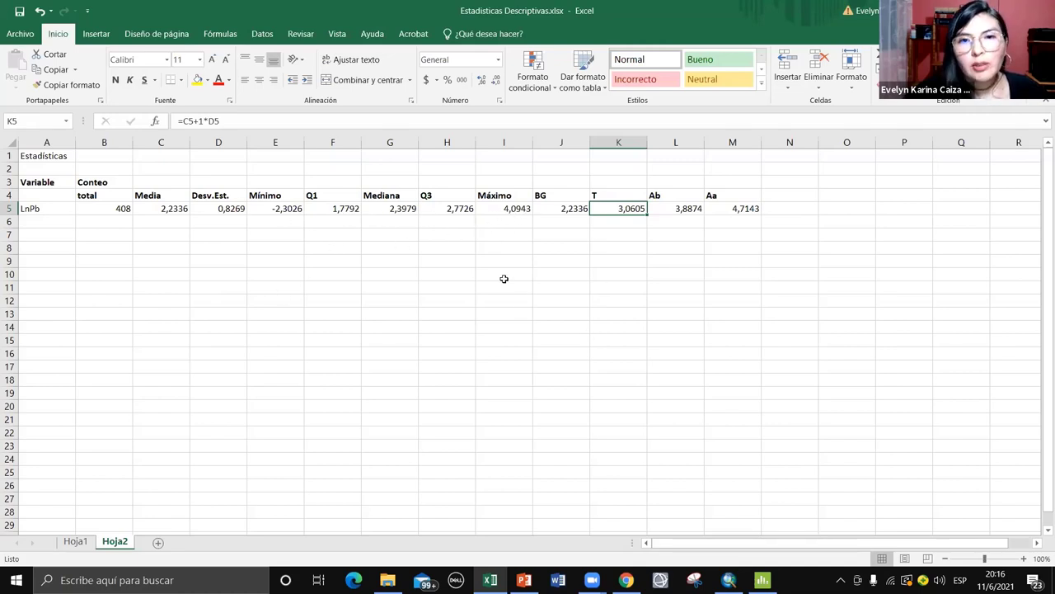
click(567, 227)
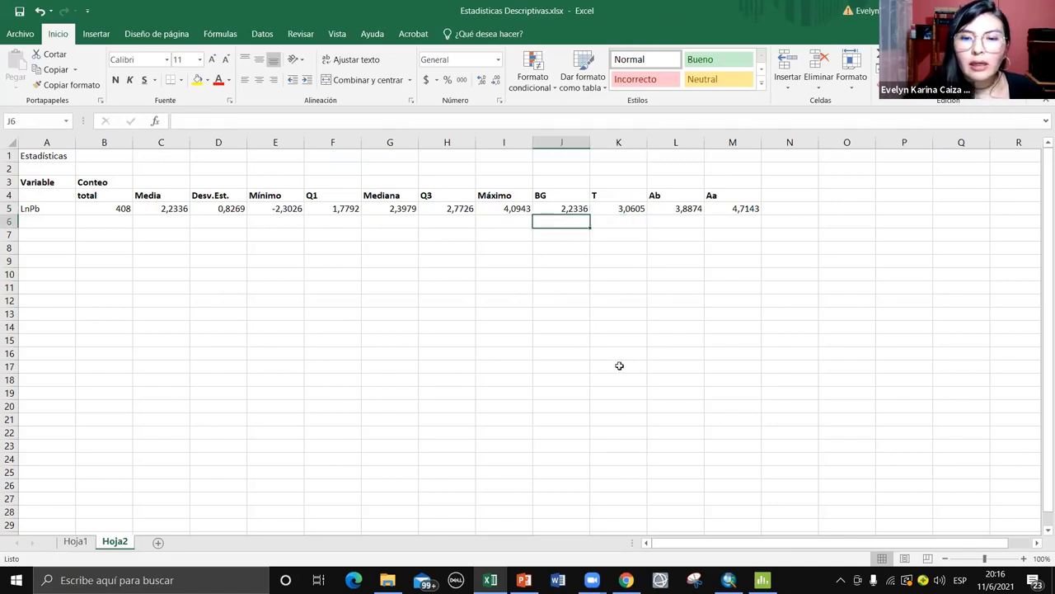
text(=)
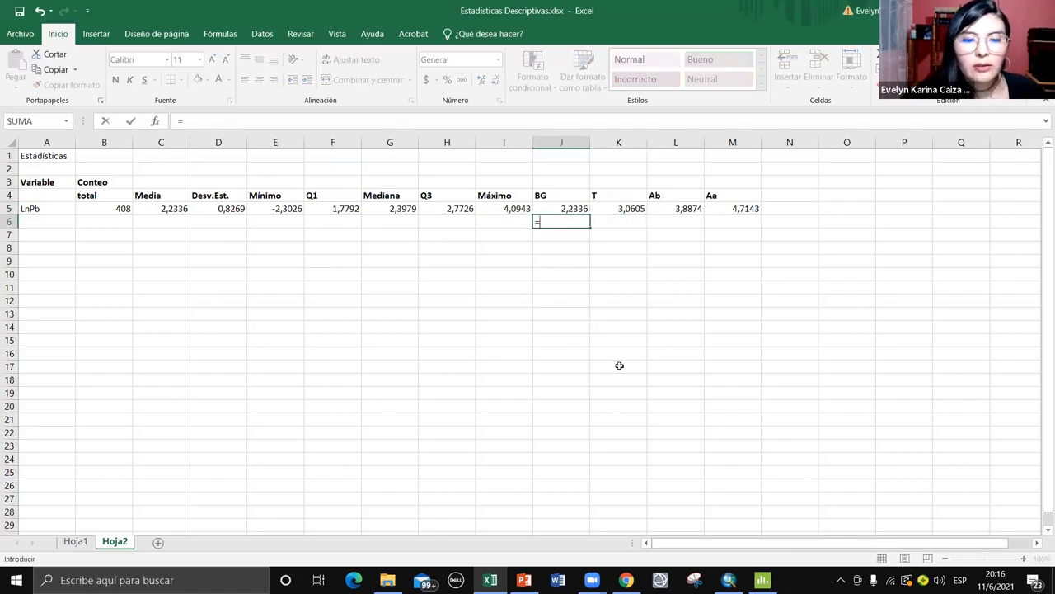
text(EXP)
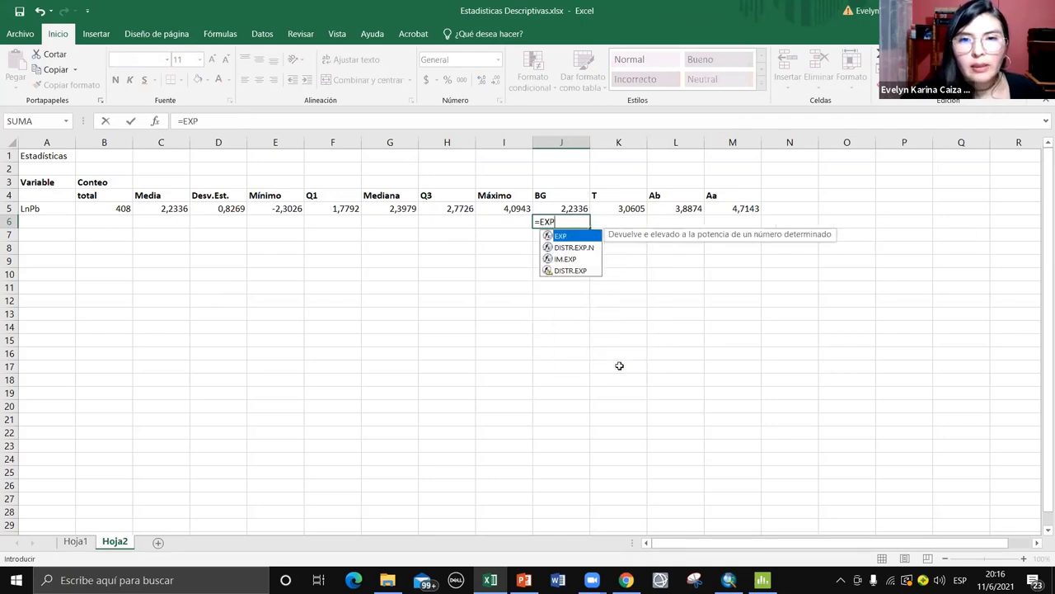
text(()
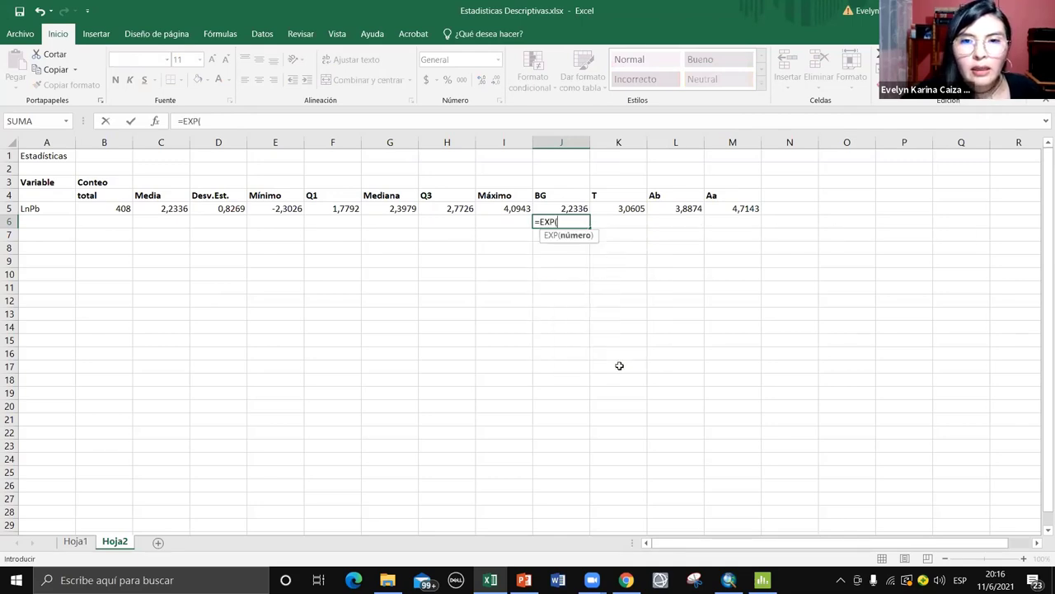
text(2)
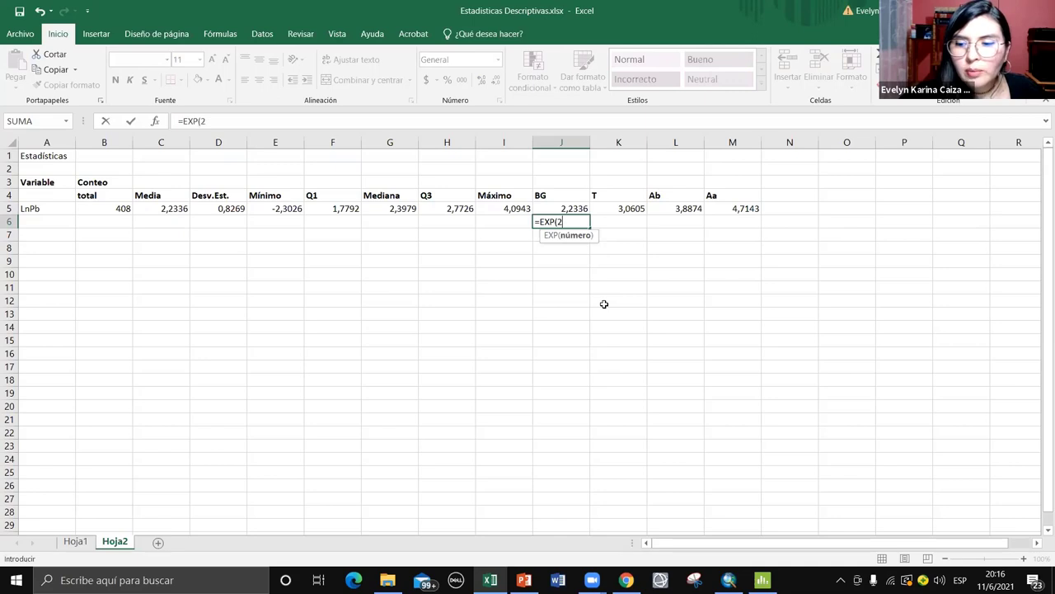
text(,23)
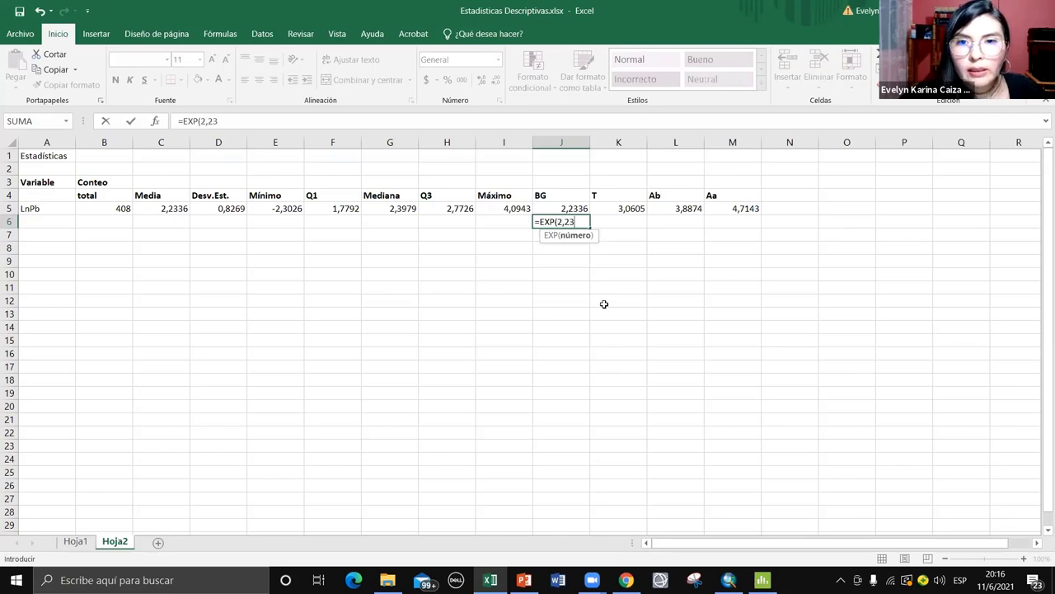
text(36))
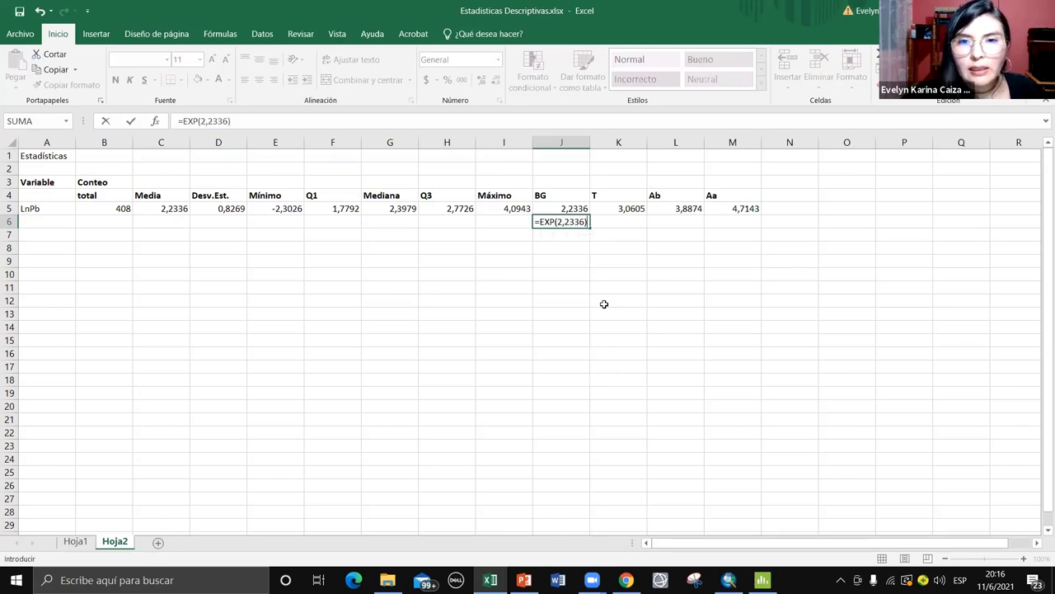
key(Return)
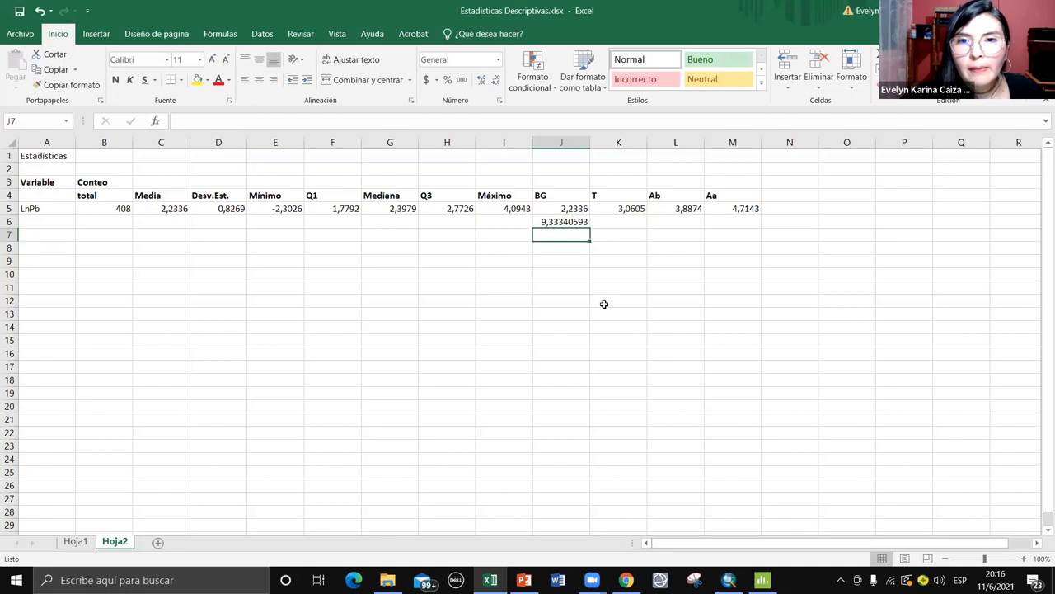
click(547, 221)
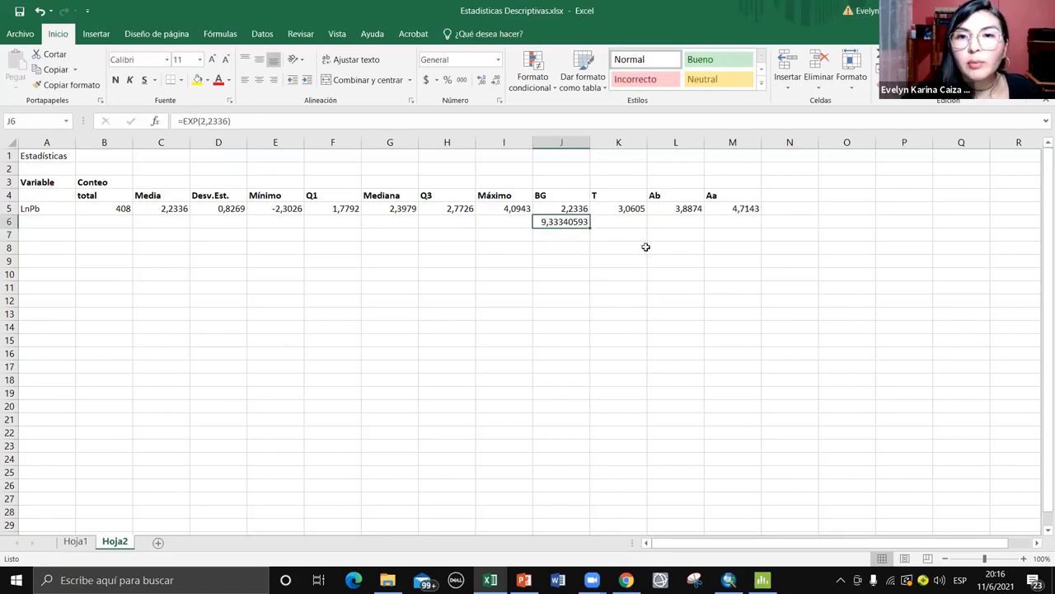
click(597, 313)
click(568, 226)
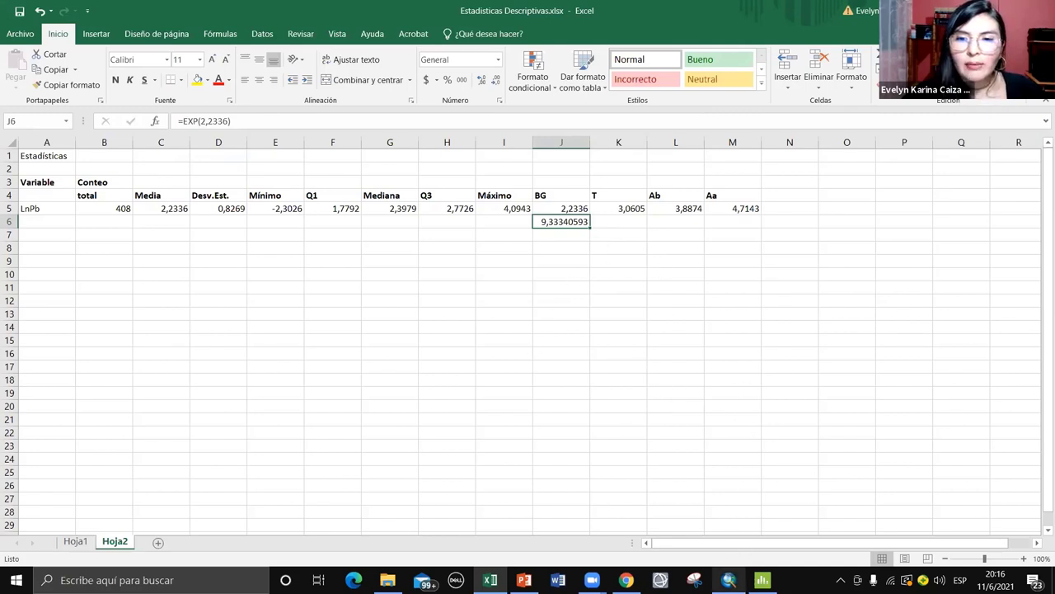
Switch to the ArcMap project and examine the surface sampling grid over the geological map
click(729, 580)
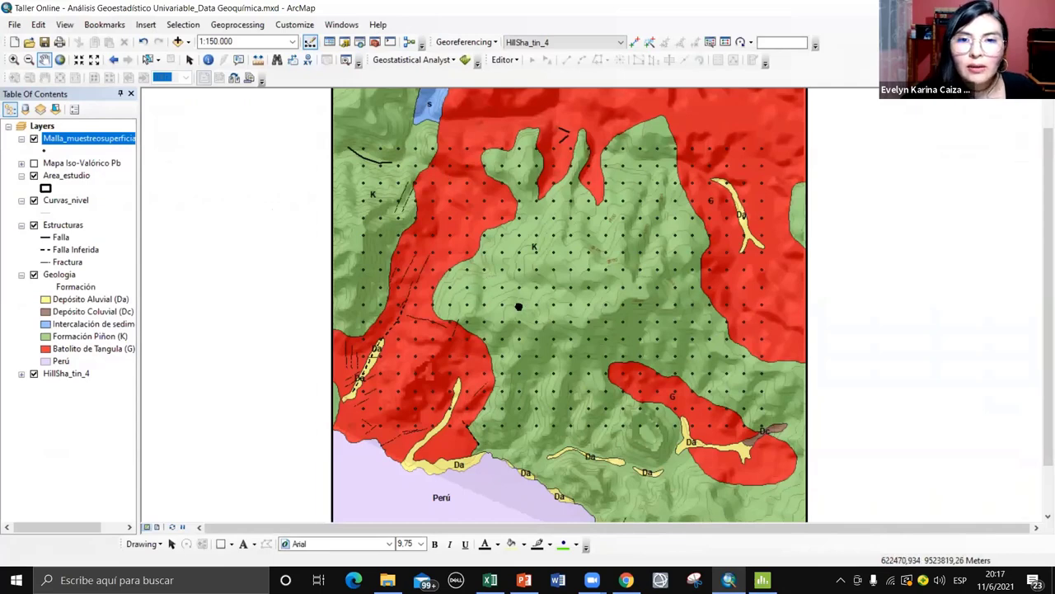
drag(519, 304, 510, 304)
drag(620, 362, 617, 360)
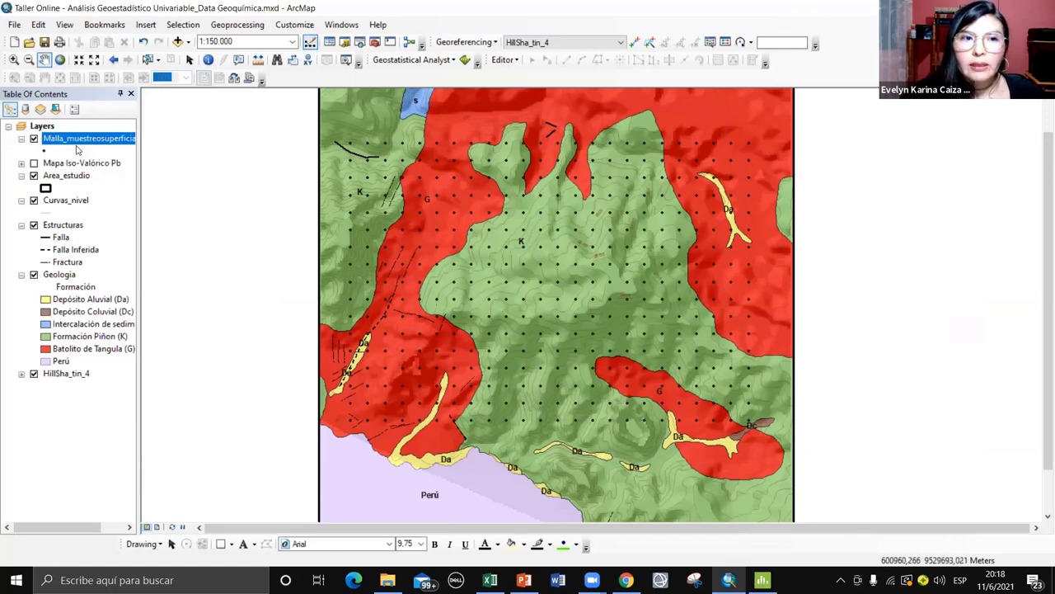
Open the attribute table of Malla_muestreosuperficial, examine its element concentration and logarithm fields, and return to the map
click(109, 138)
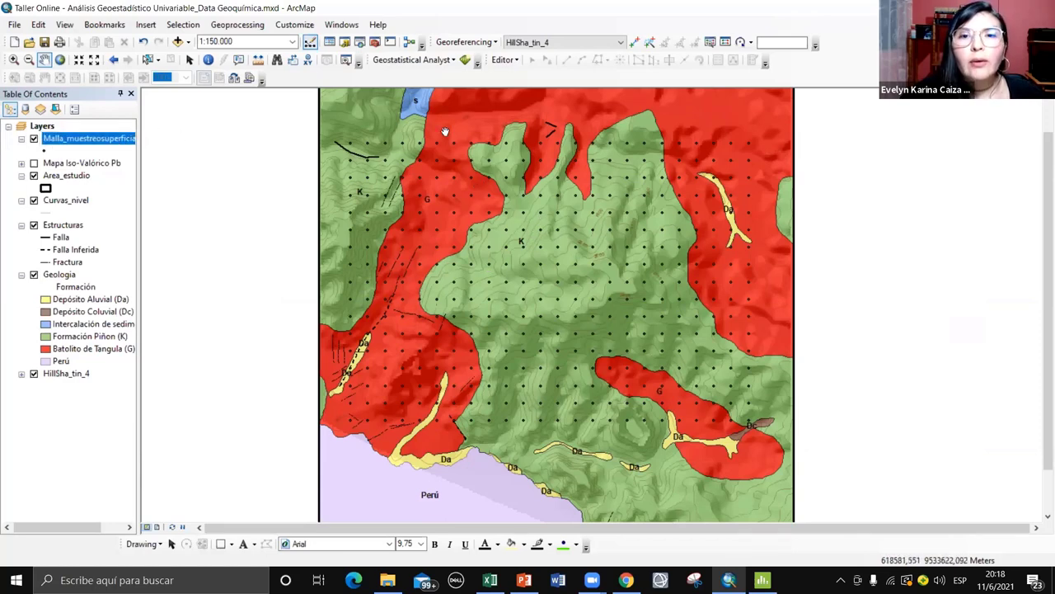
right_click(108, 140)
click(153, 179)
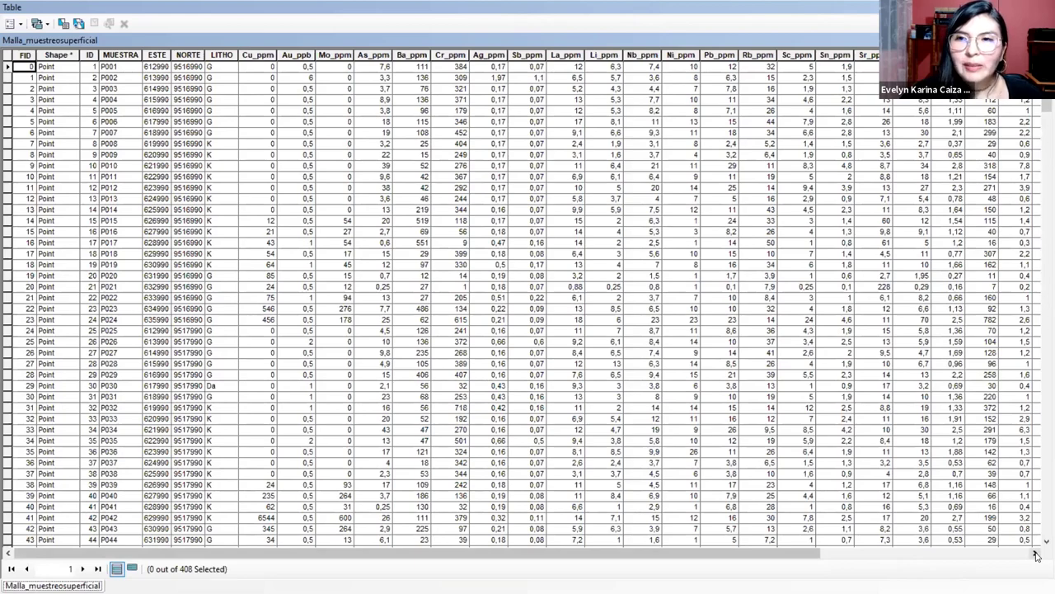
scroll(904, 204, right, 5)
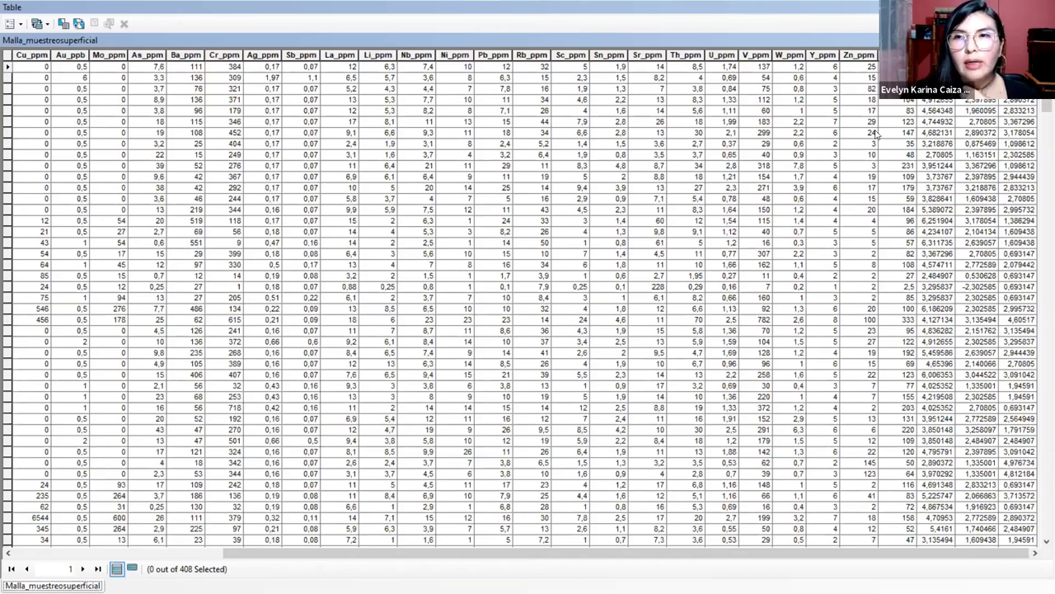
key(alt+Tab)
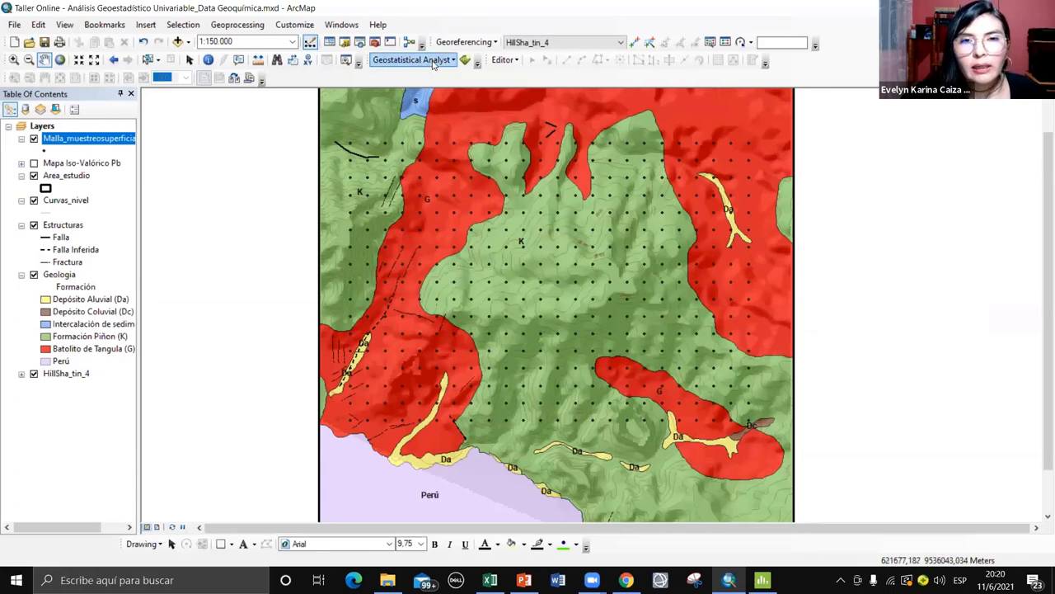
Check in the list of available toolbars that Geostatistical Analyst is enabled
right_click(861, 56)
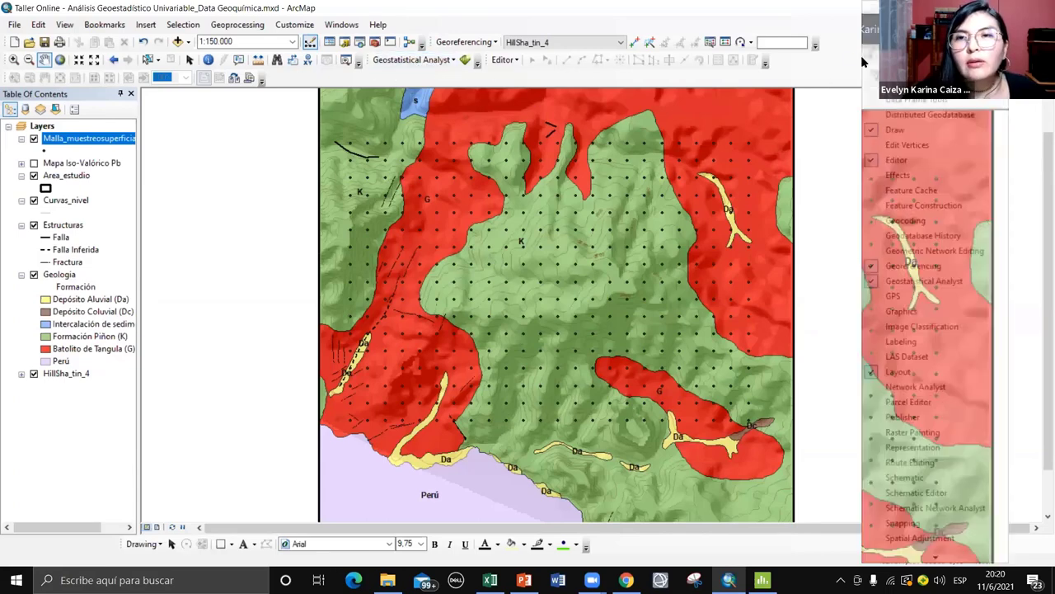
right_click(822, 58)
right_click(828, 54)
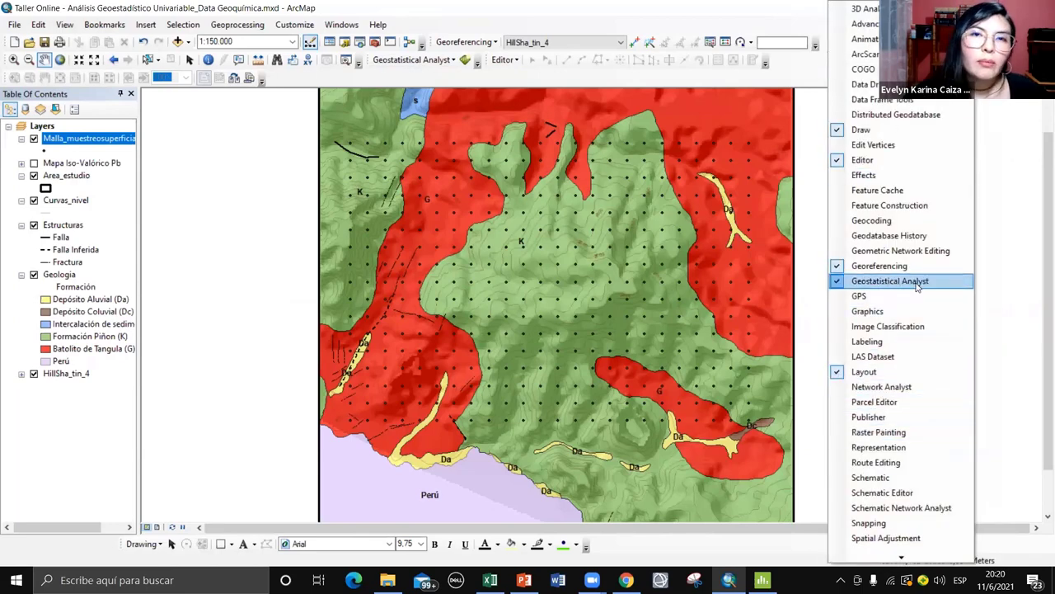
click(797, 175)
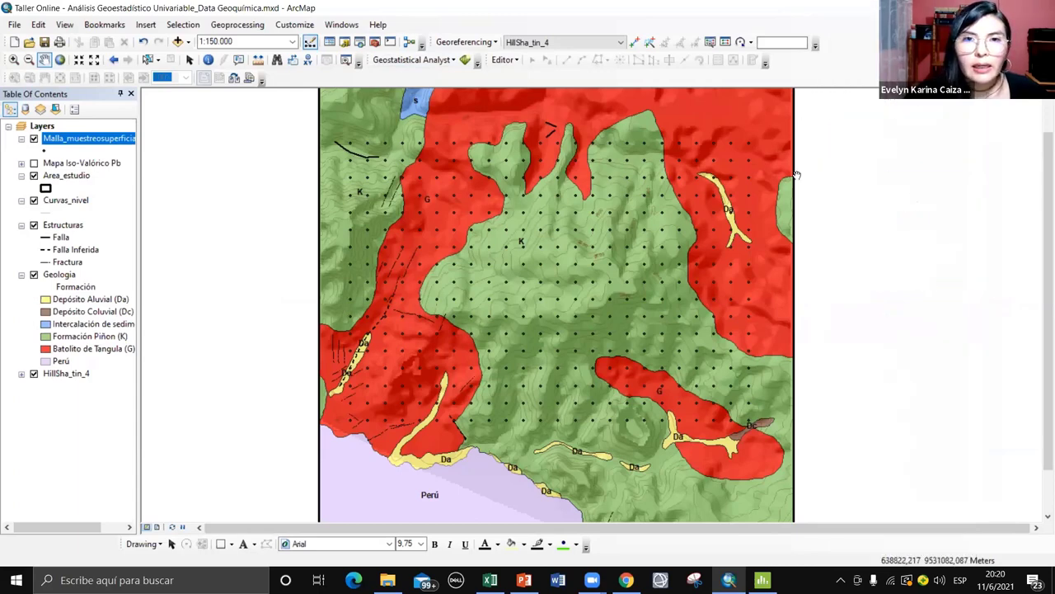
Open the Geostatistical Analyst histogram for Malla_muestreosuperficial and plot the Pb_ppm attribute
click(422, 61)
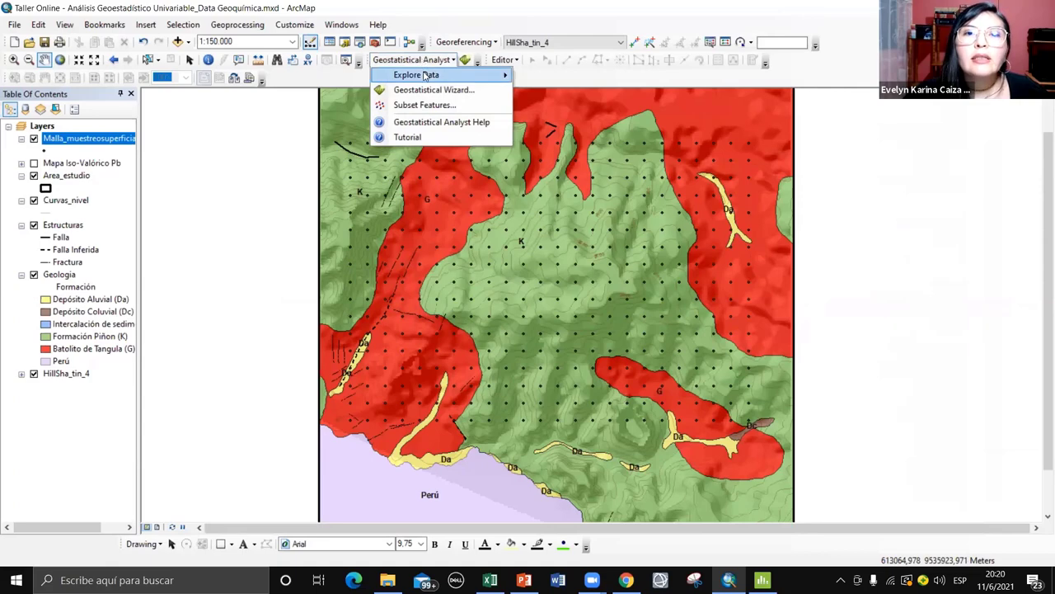
mouse_move(423, 76)
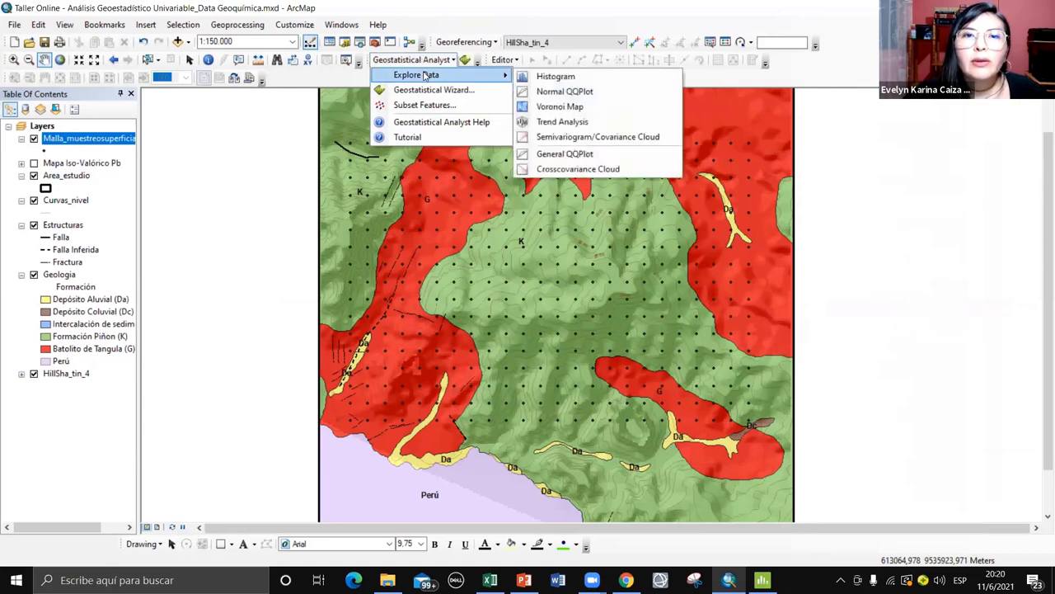
click(564, 77)
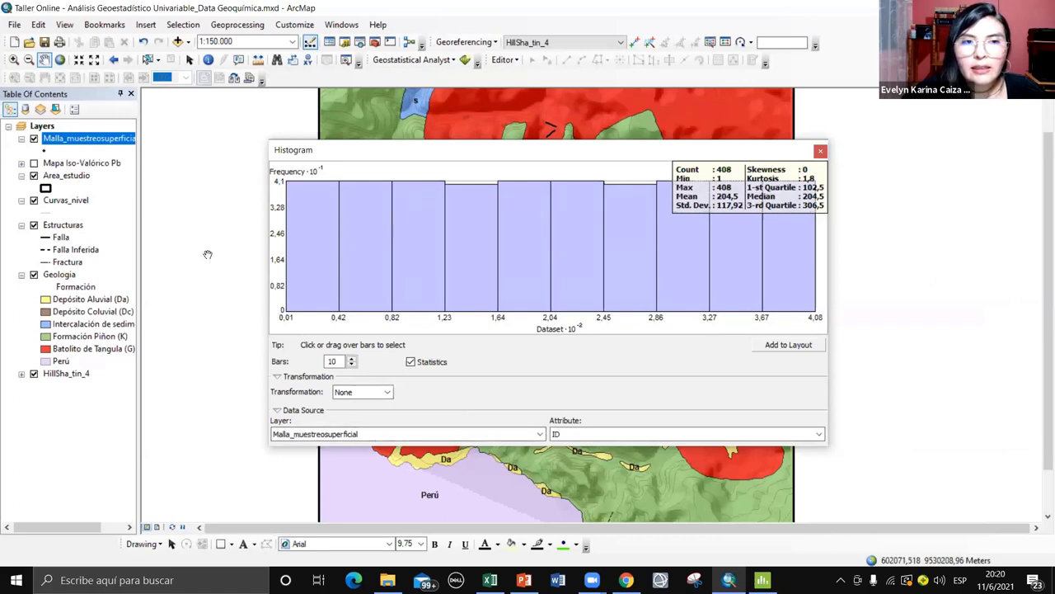
click(565, 435)
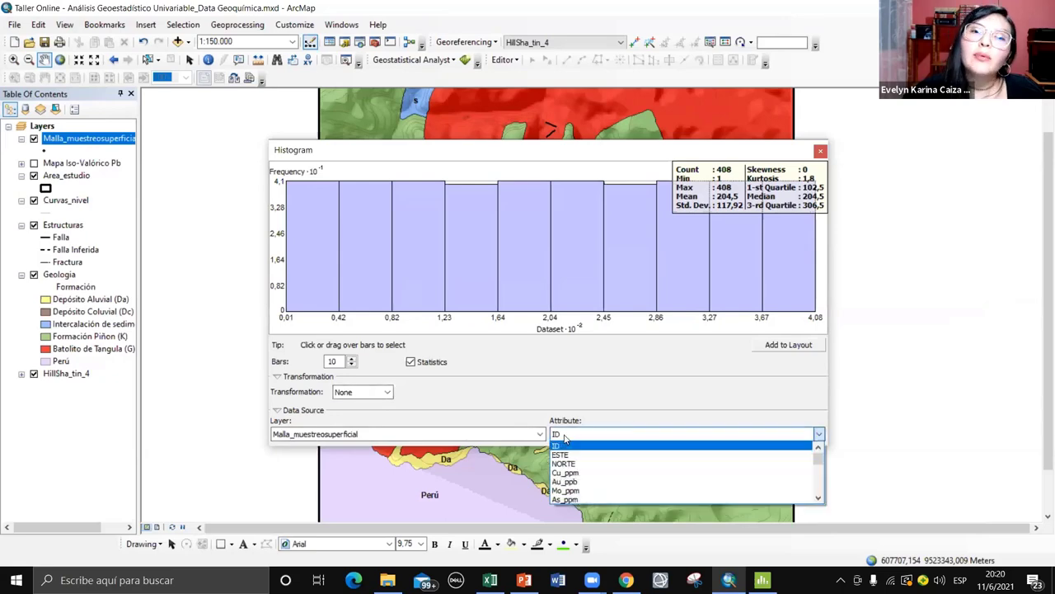
scroll(583, 470, down, 5)
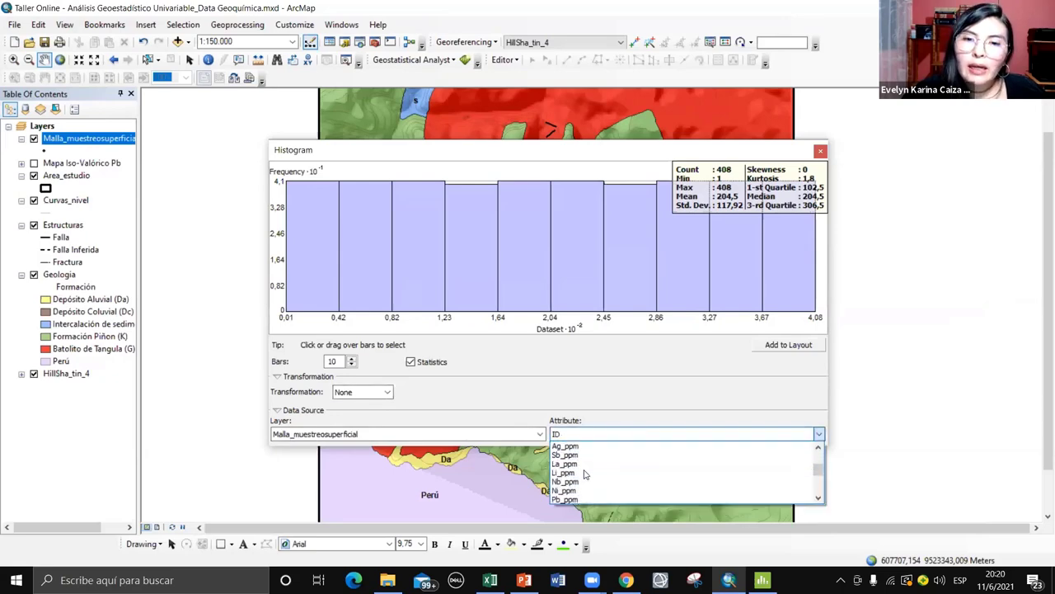
scroll(584, 474, down, 2)
click(567, 485)
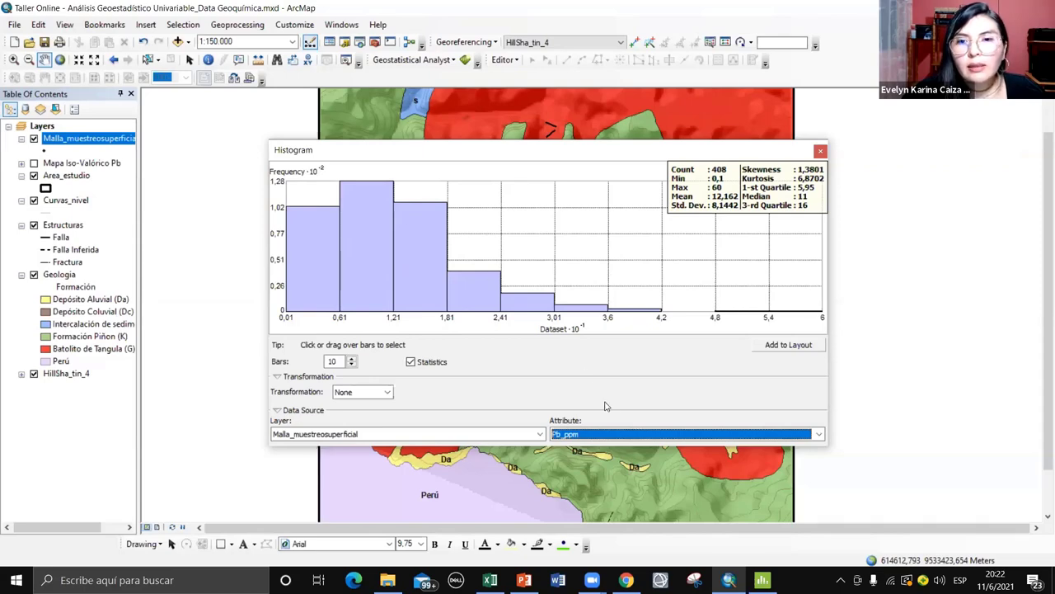
Keep Pb_ppm as the histogram attribute and apply the Log transformation to it
click(624, 437)
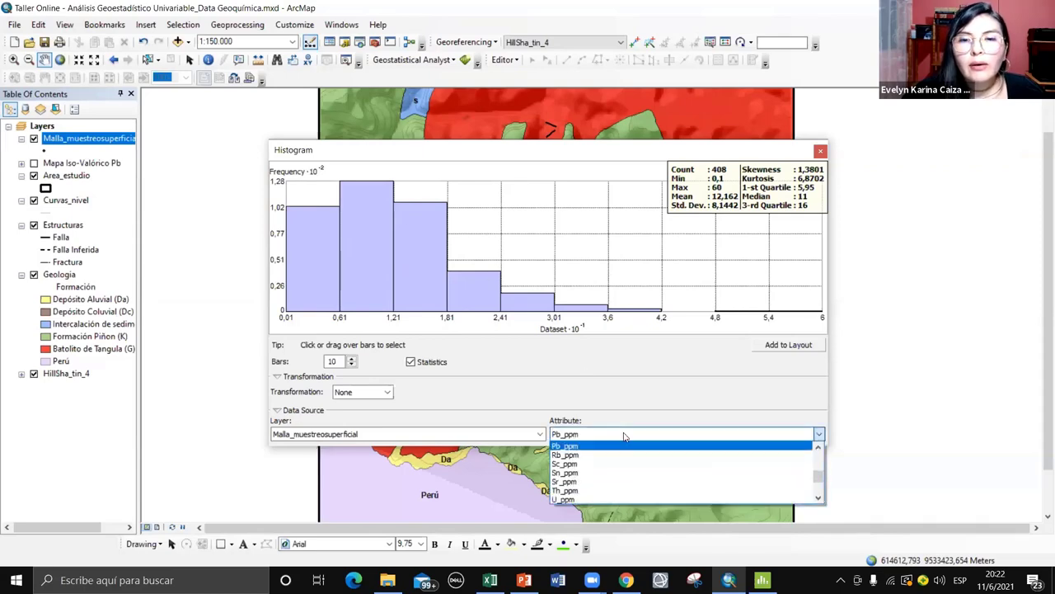
click(624, 437)
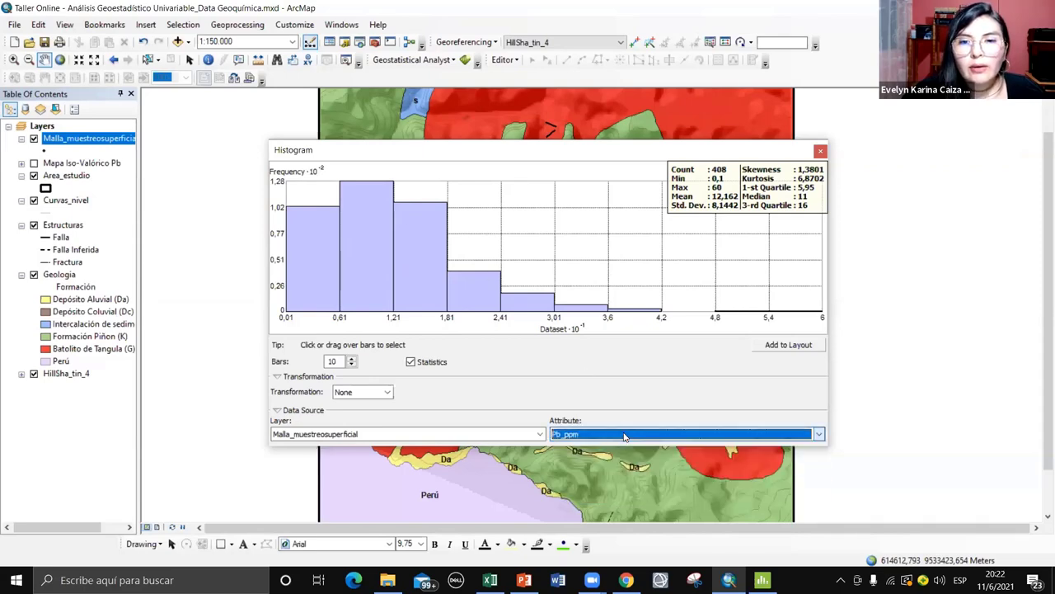
click(363, 392)
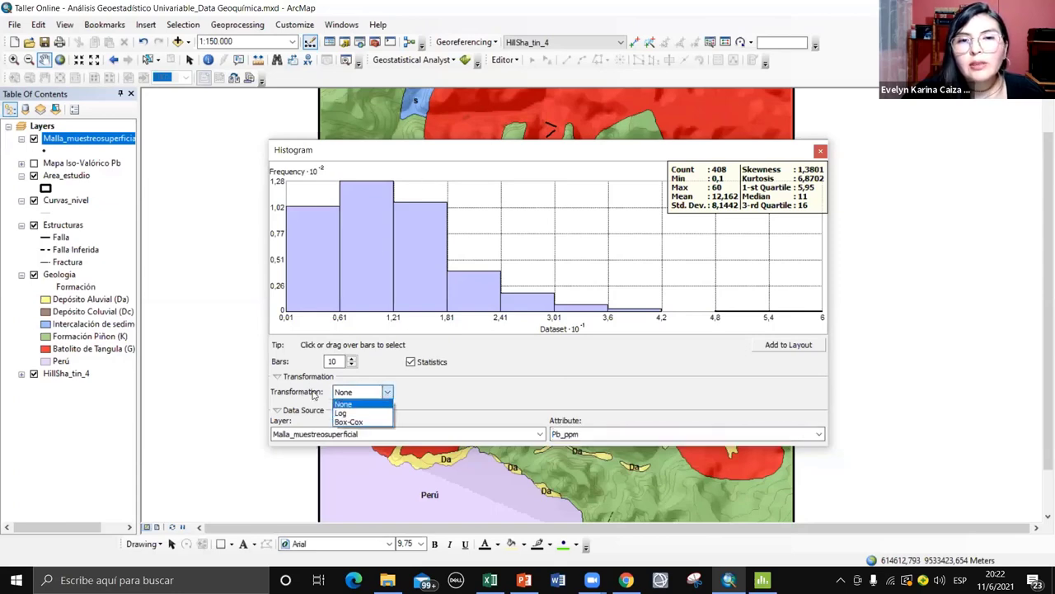
click(346, 414)
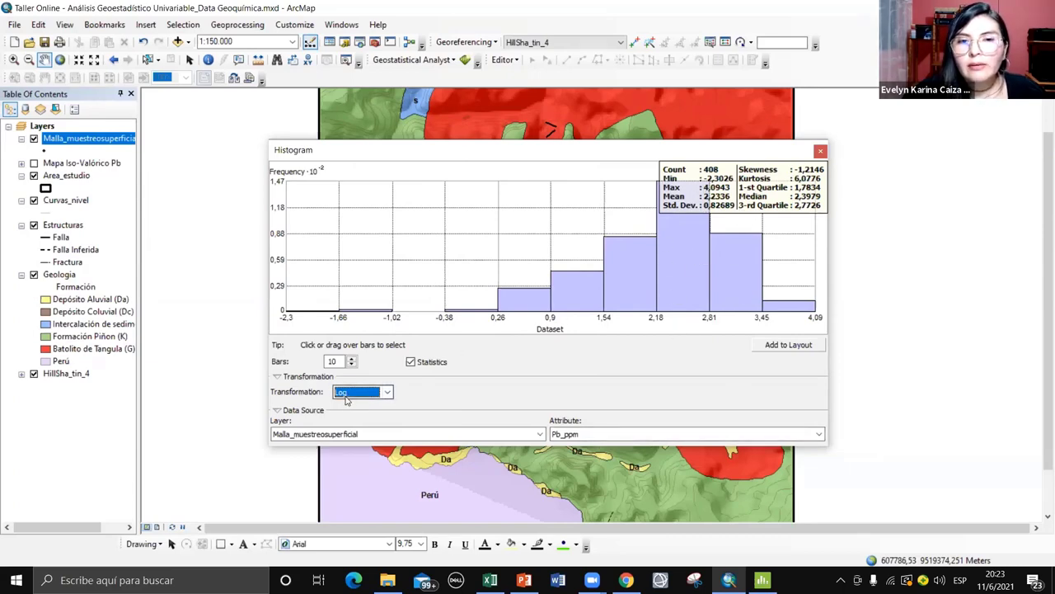
Compare the log-transformed histogram's statistics with the LnPb descriptive statistics in Minitab and Excel, dismissing the notification that pops up
click(762, 580)
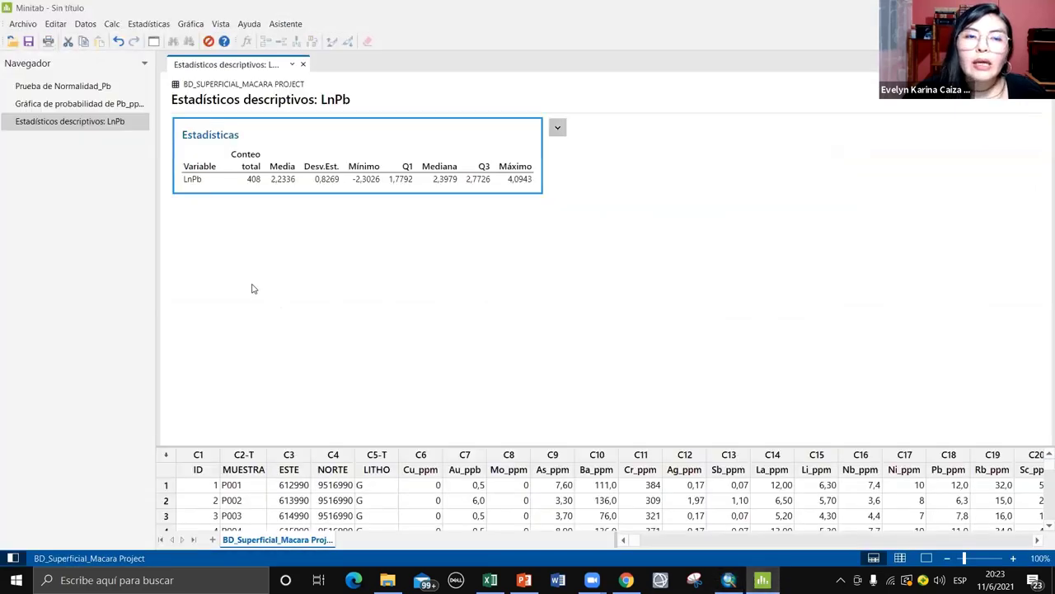
click(729, 579)
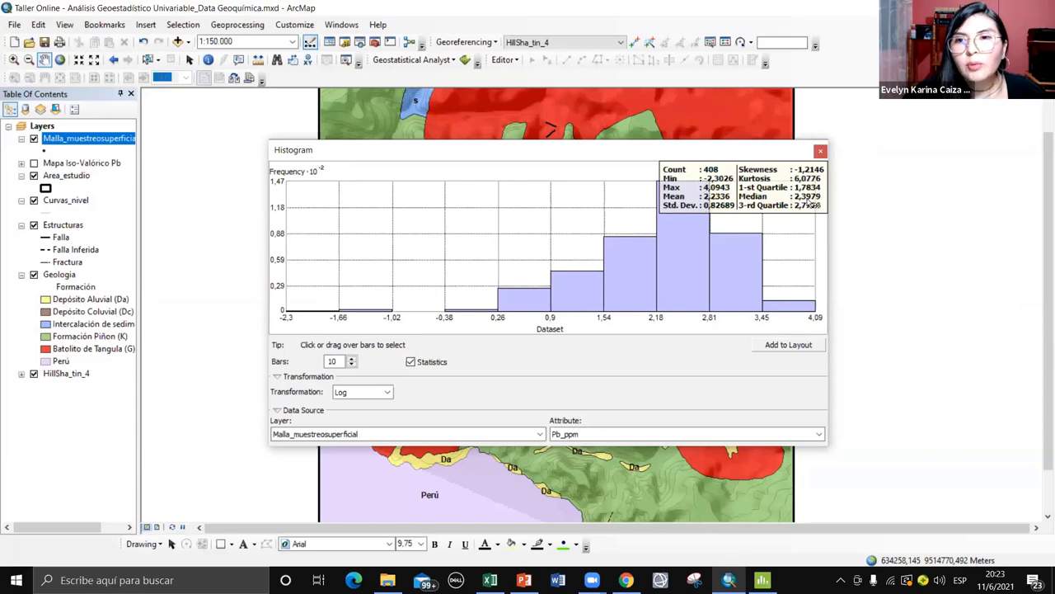
click(762, 579)
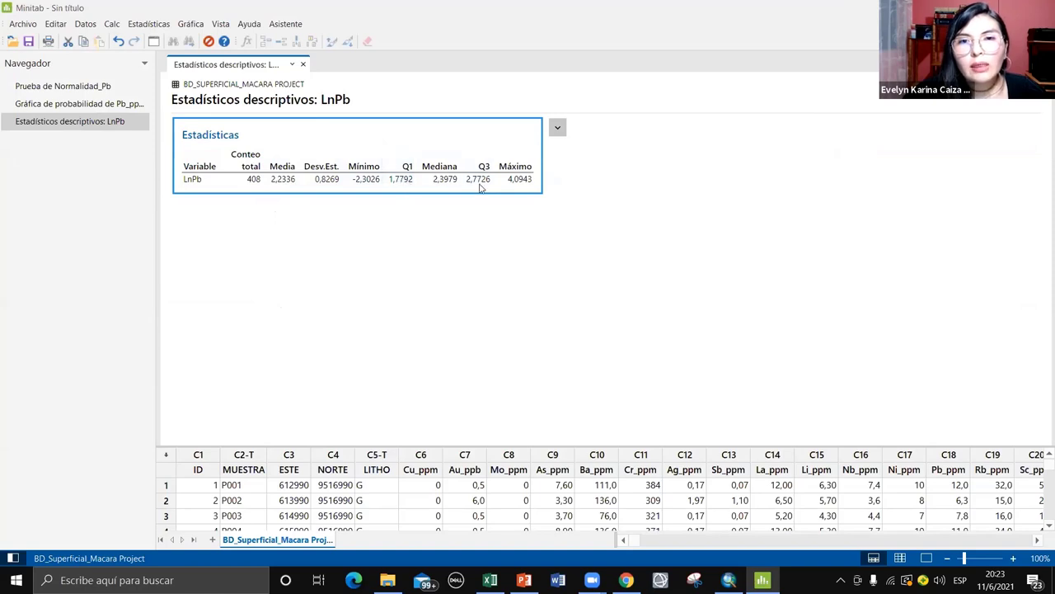
click(729, 579)
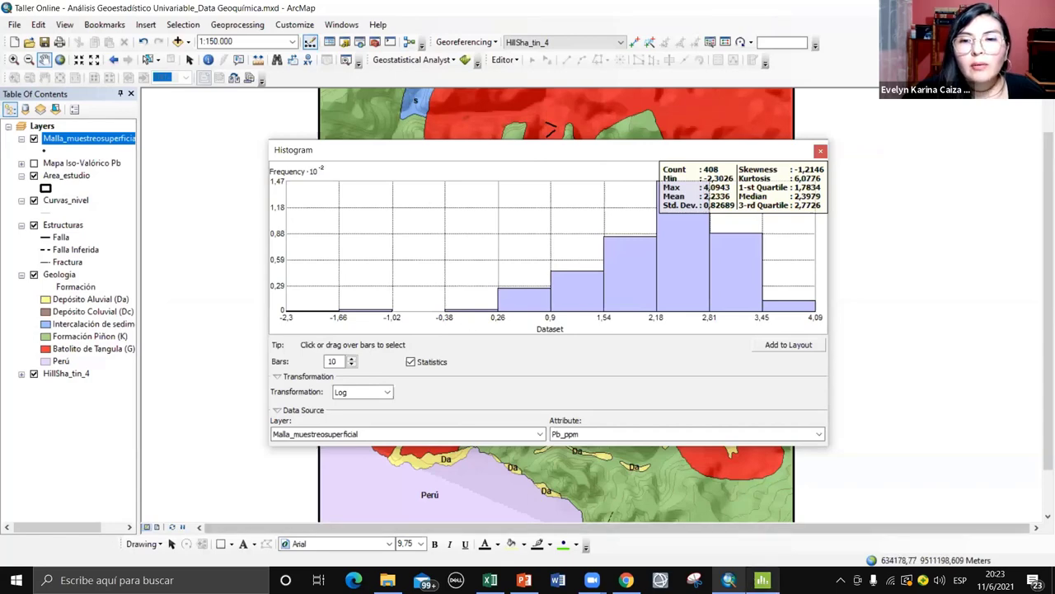
click(762, 579)
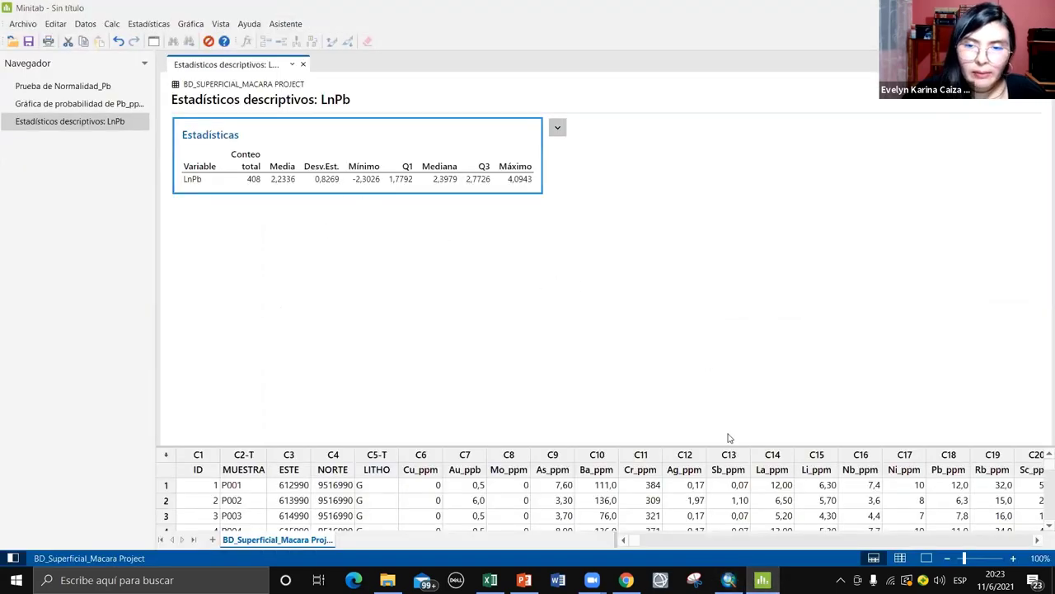
click(729, 579)
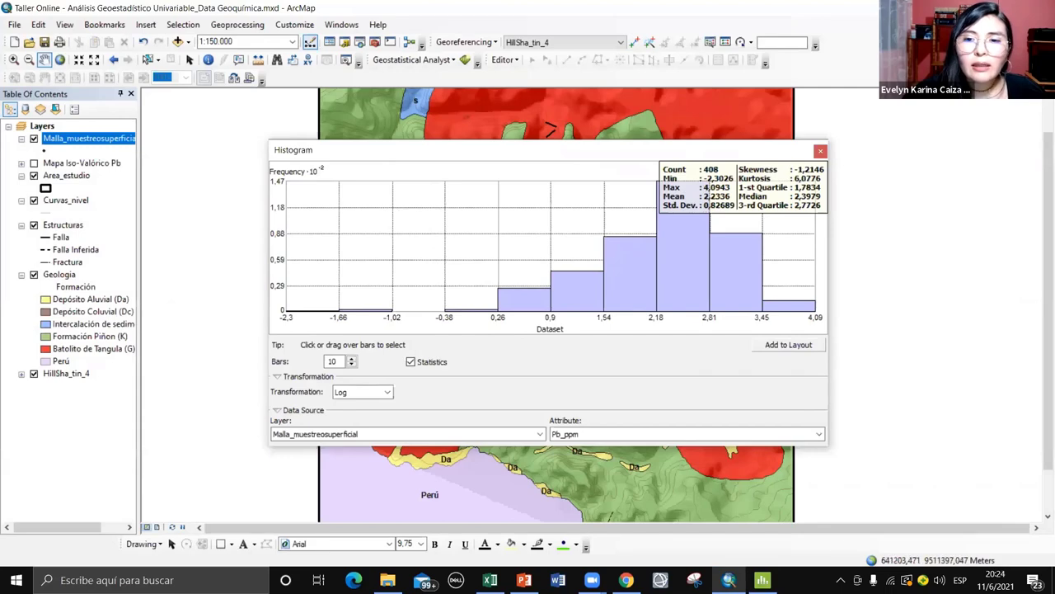
click(763, 579)
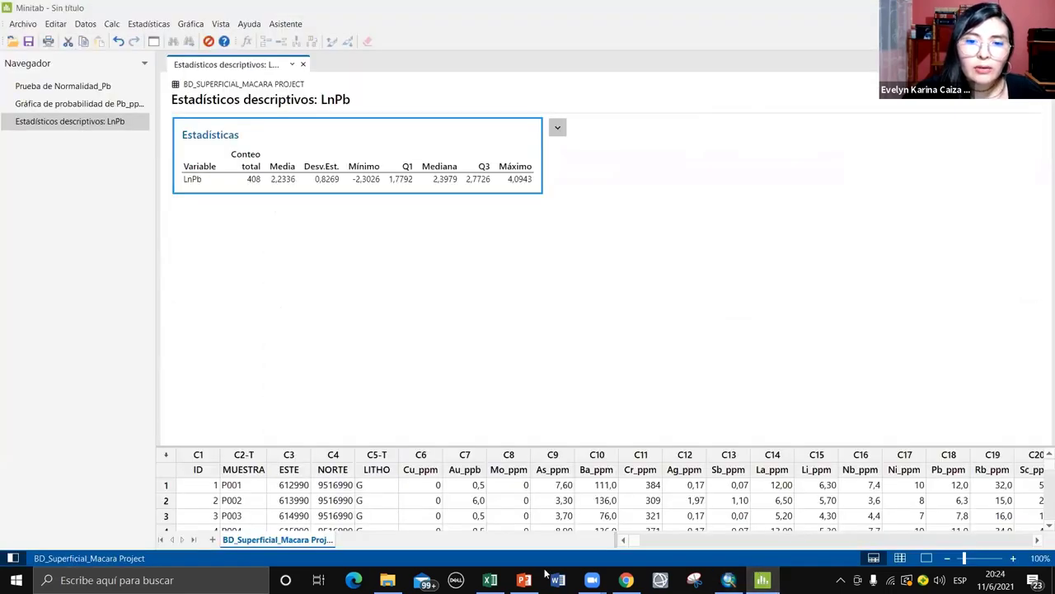
key(alt+Tab)
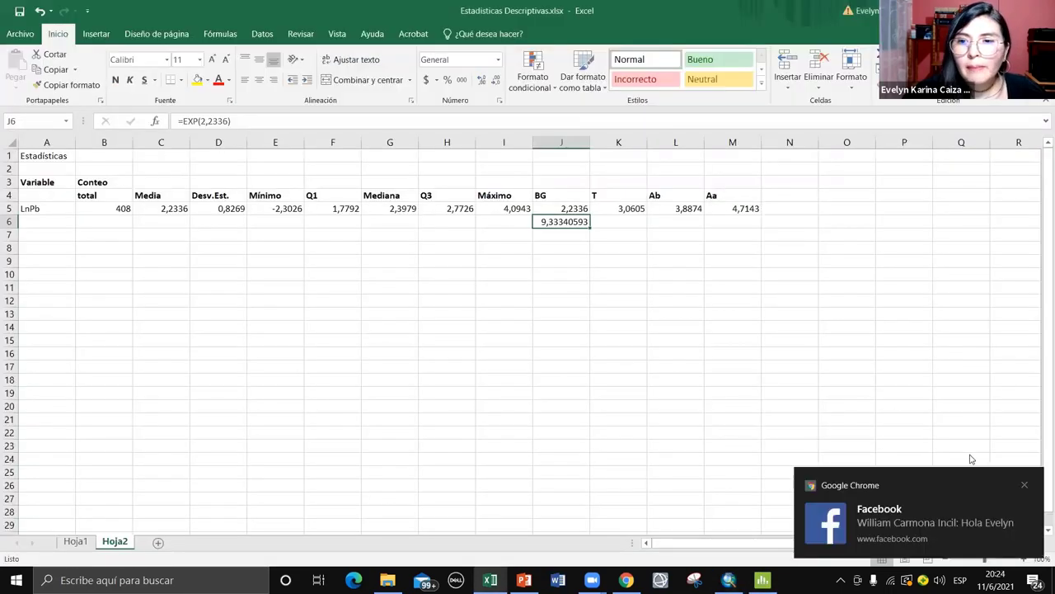
click(1024, 487)
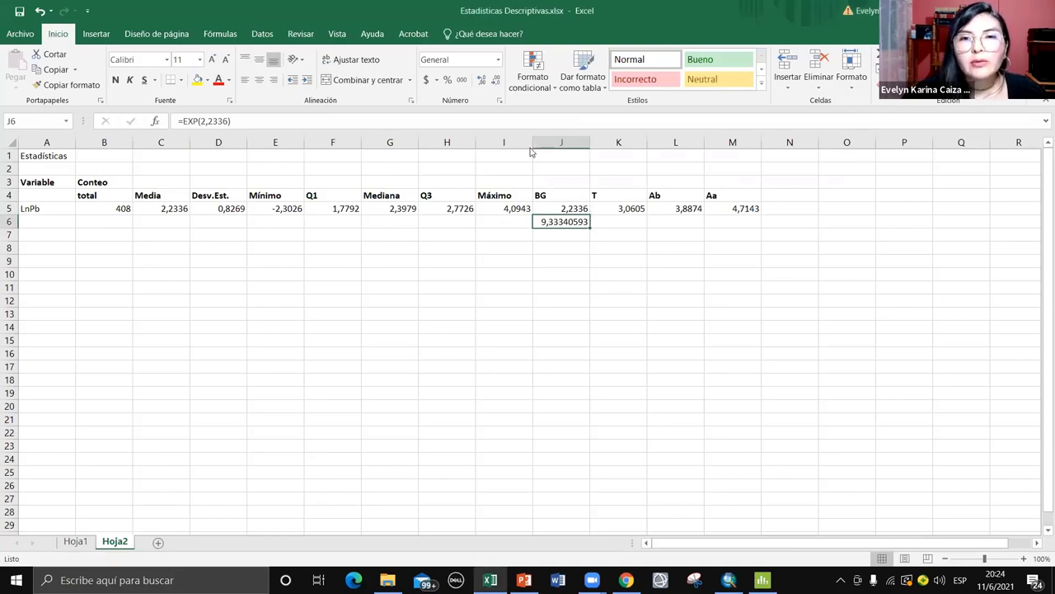
Switch to ArcMap, plot the LnPb attribute in the histogram, examine its statistics and close the histogram
key(alt+Tab)
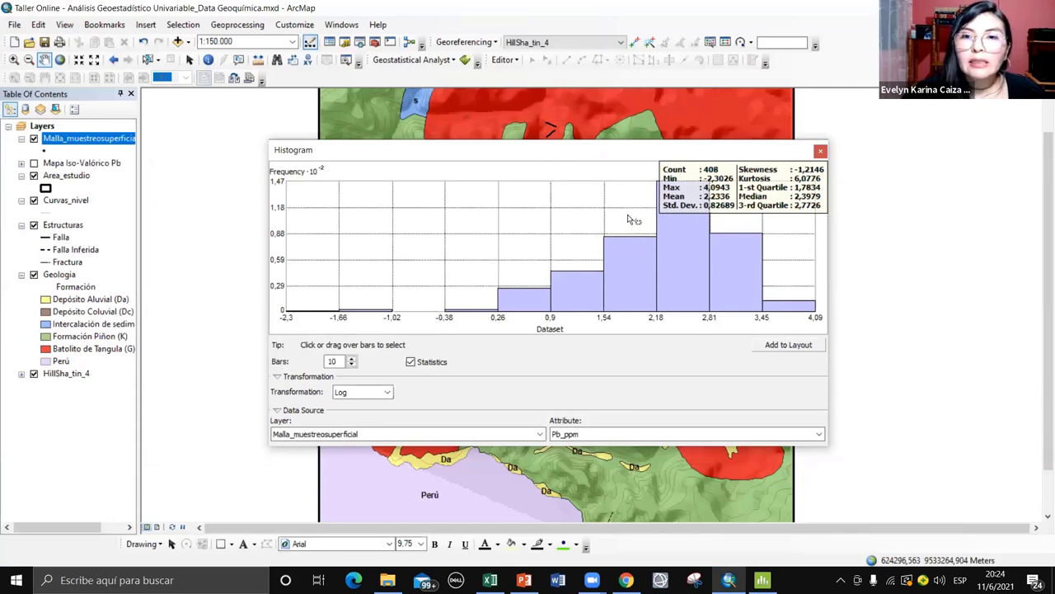
click(567, 435)
scroll(574, 470, down, 5)
scroll(575, 470, down, 2)
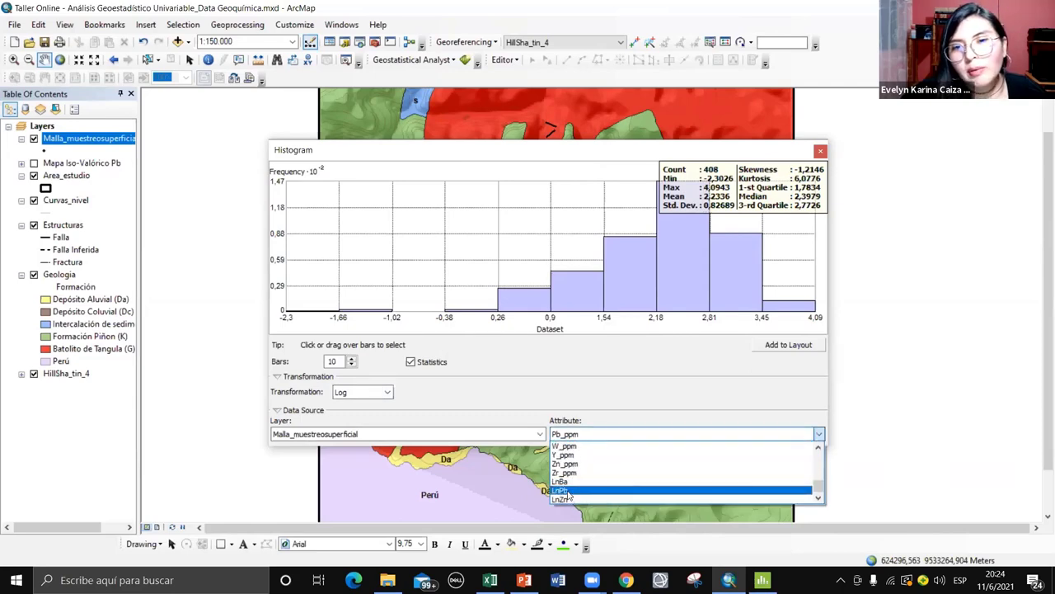
click(568, 491)
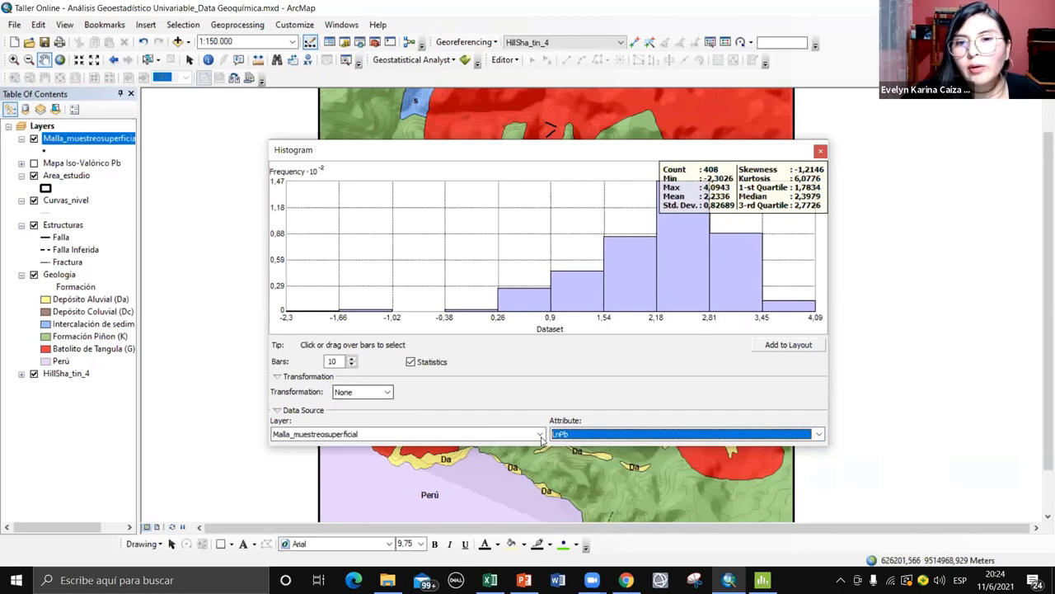
click(1028, 471)
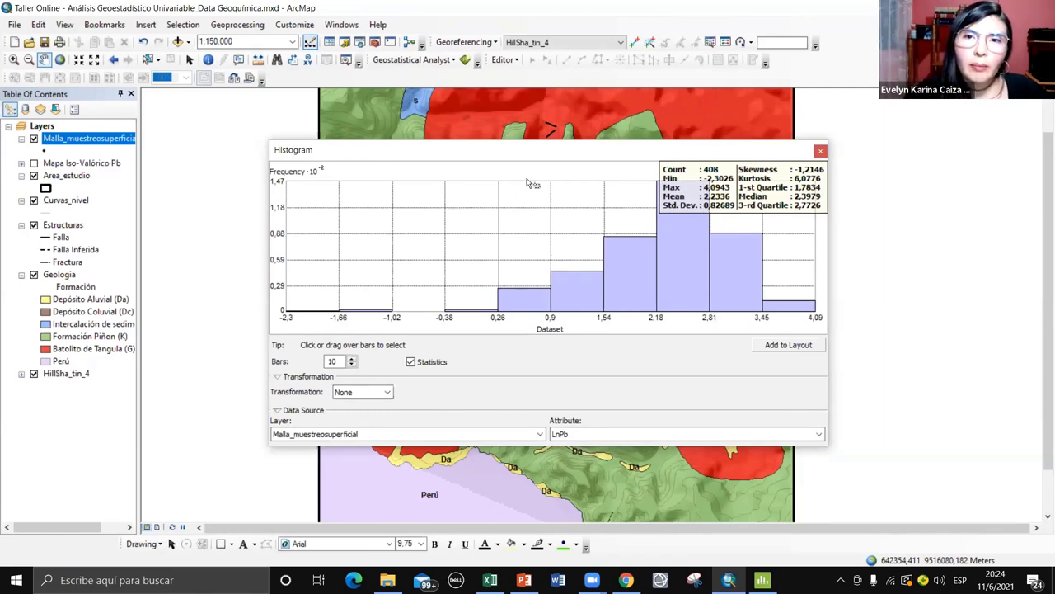
click(822, 151)
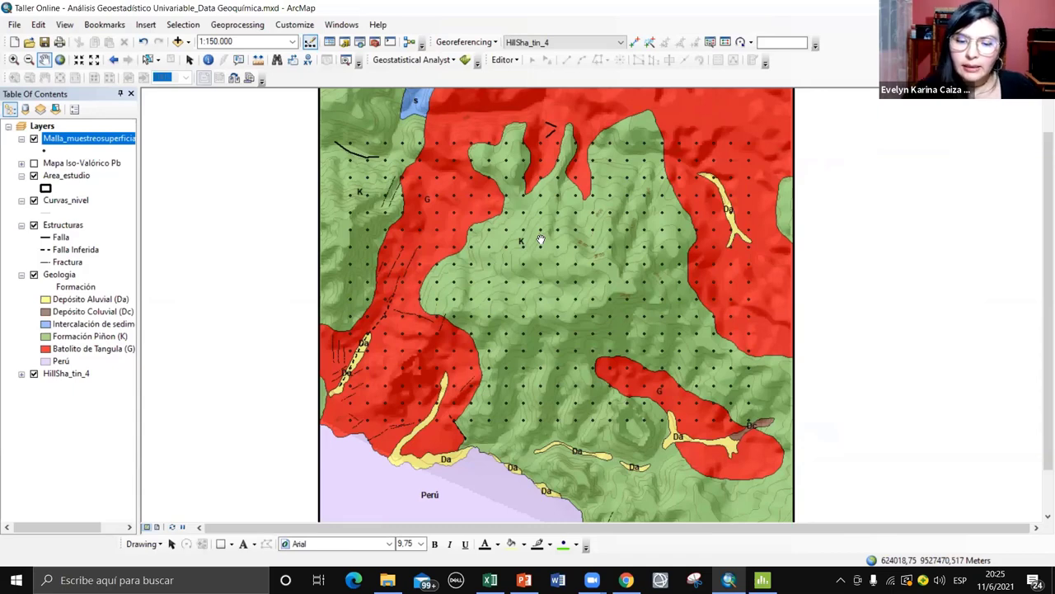
Open the Geostatistical Analyst trend analysis for Malla_muestreosuperficial and hide the projected data, sticks and input data points in the graph
click(450, 61)
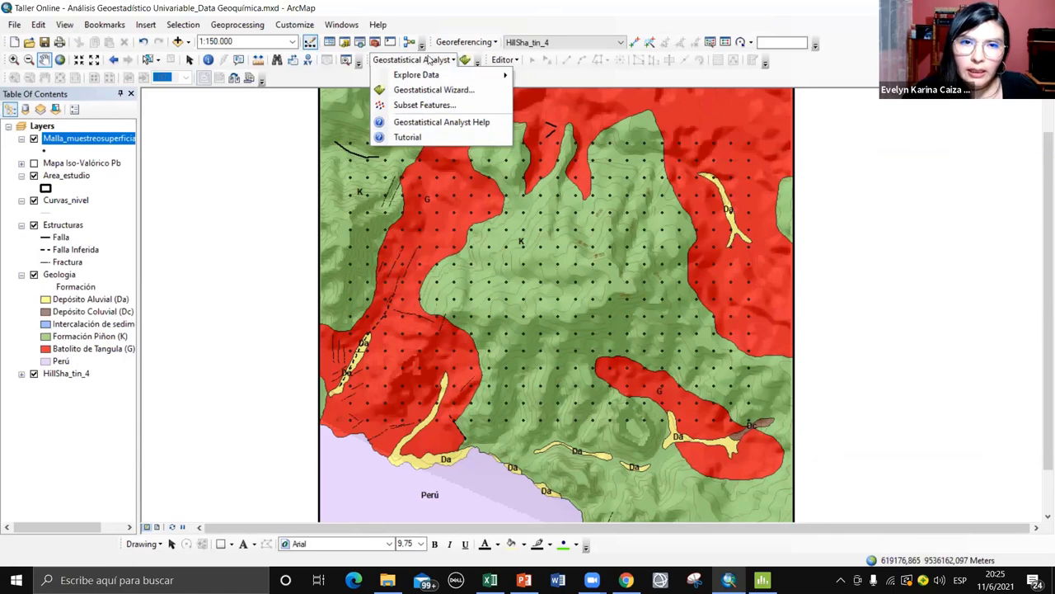
mouse_move(428, 78)
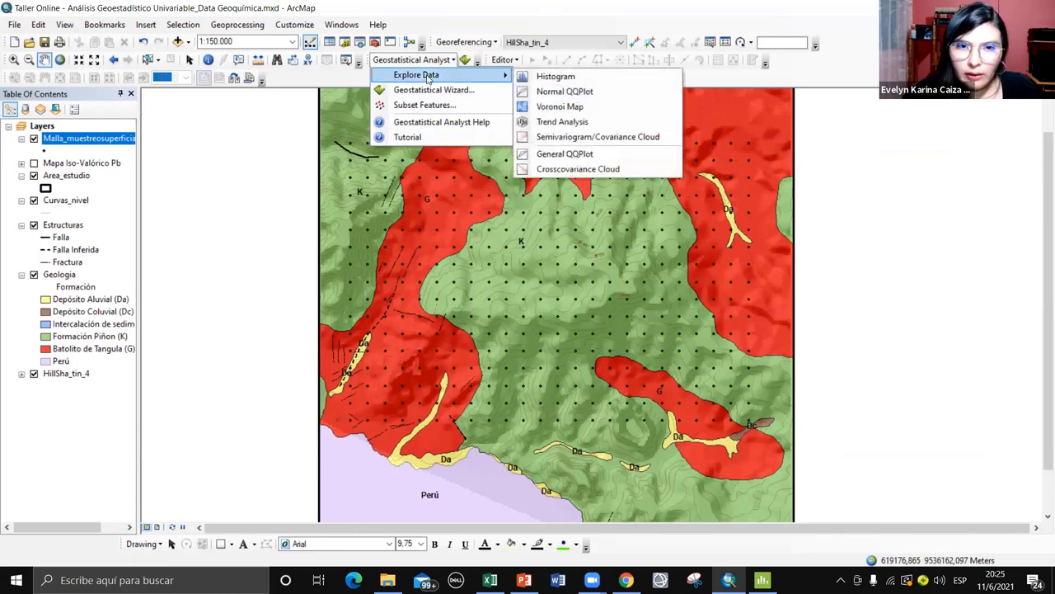
click(576, 122)
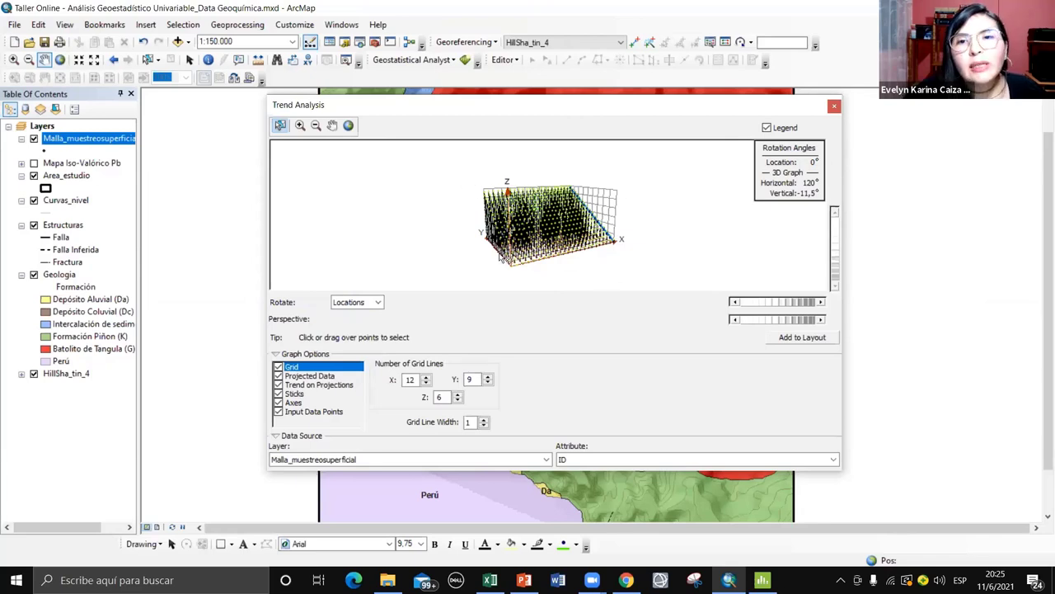
click(278, 376)
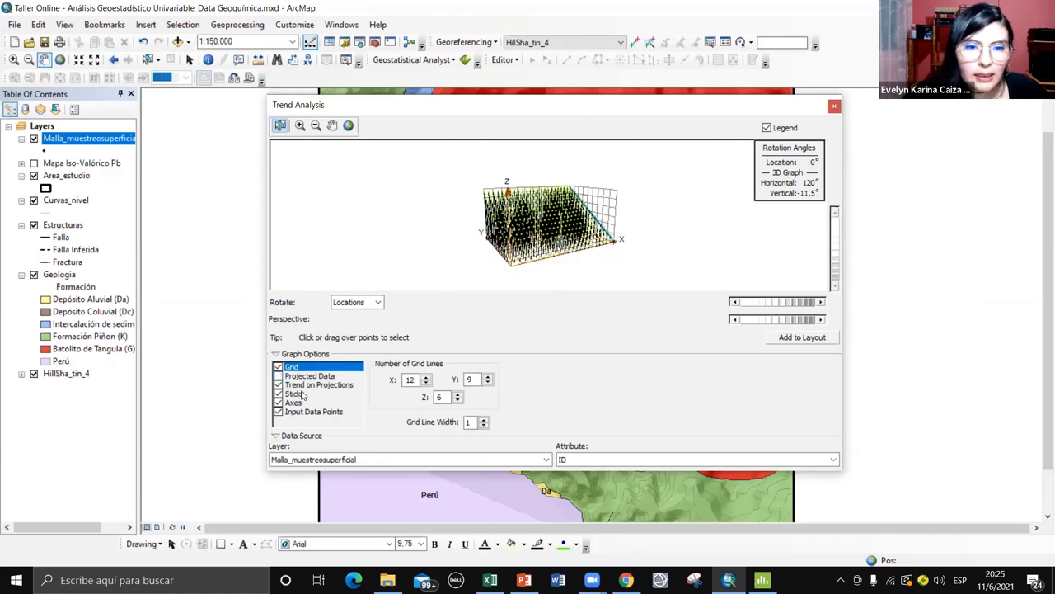
click(280, 394)
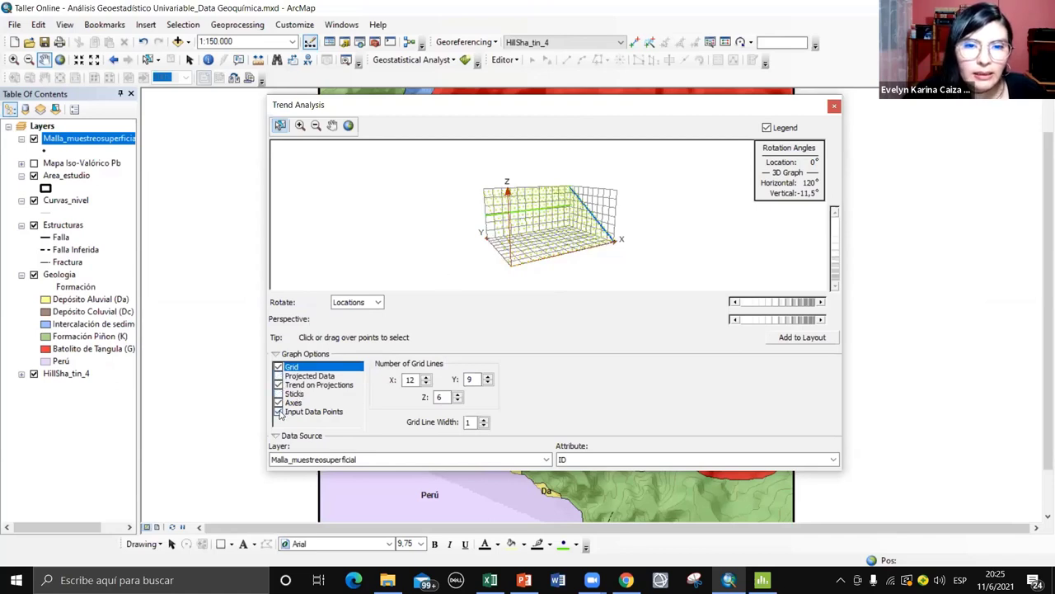
click(279, 411)
Plot the LnPb attribute in the trend graph, examine its trend curves and close the trend analysis
click(300, 125)
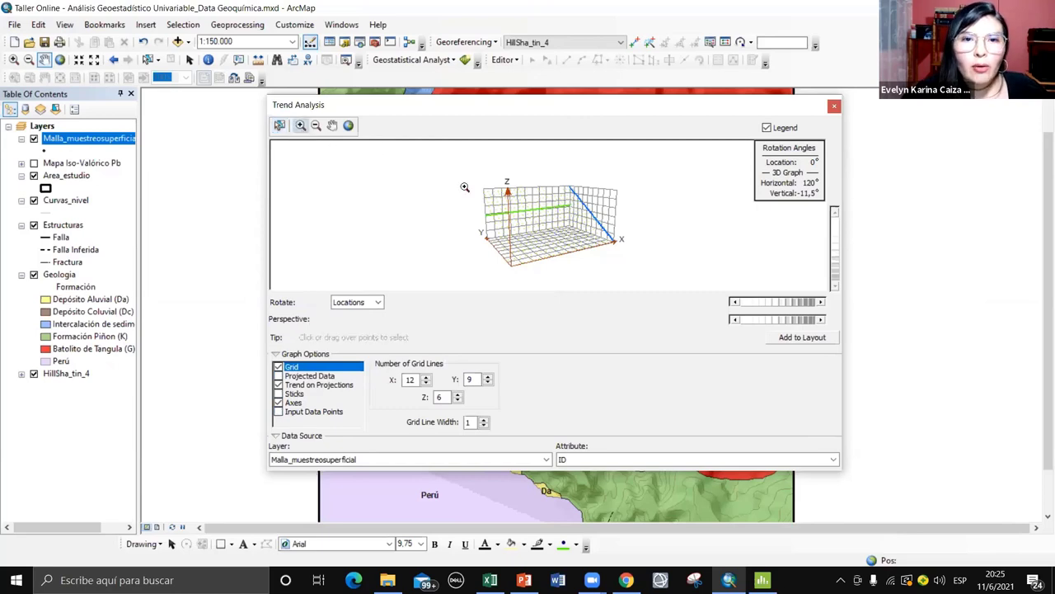
drag(465, 188, 683, 282)
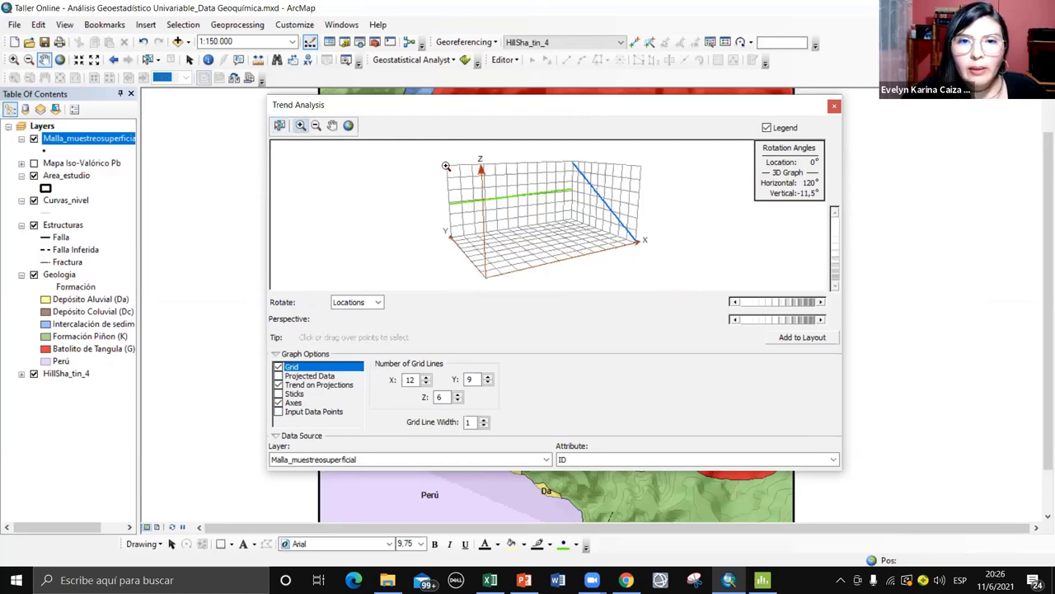
drag(446, 166, 658, 266)
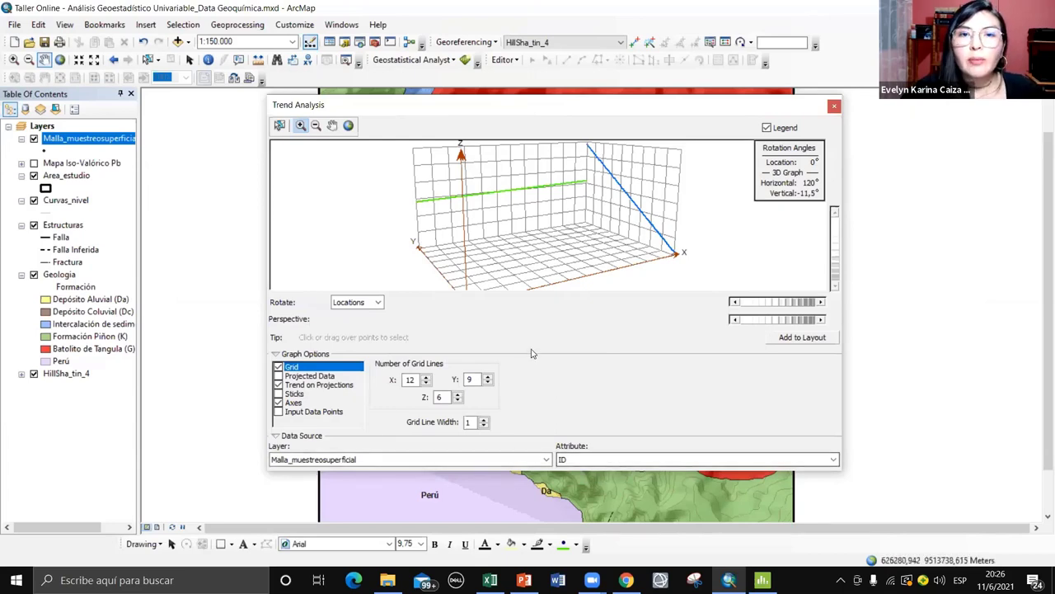
click(567, 459)
scroll(581, 484, down, 6)
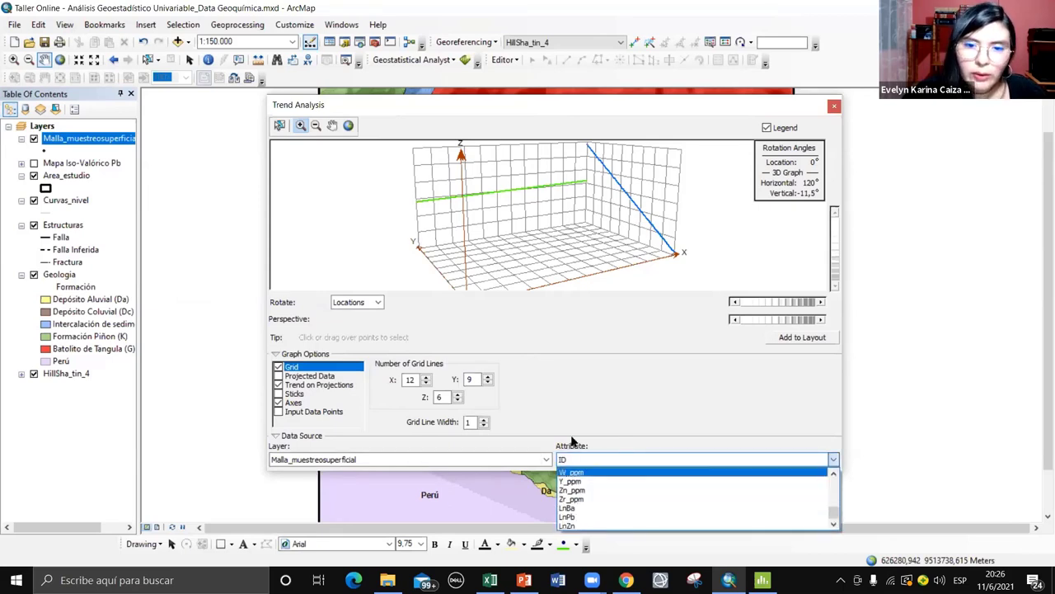
click(580, 517)
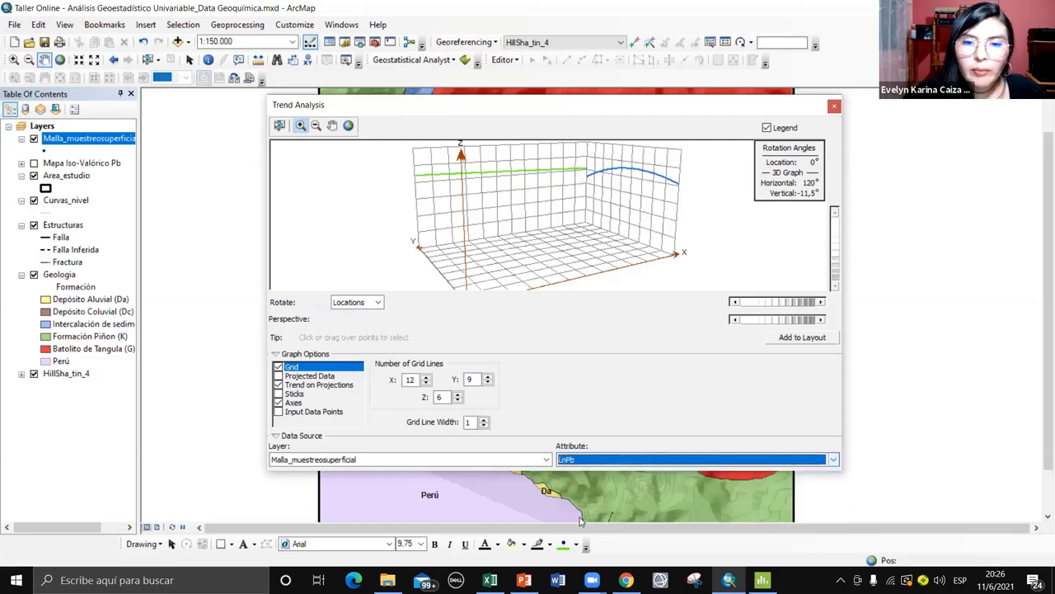
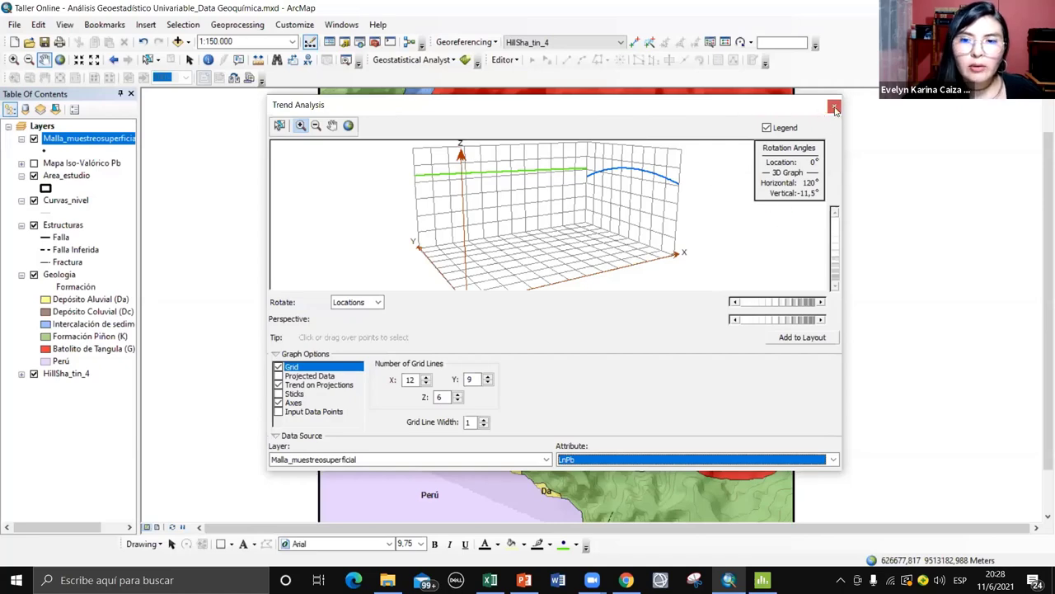
click(836, 108)
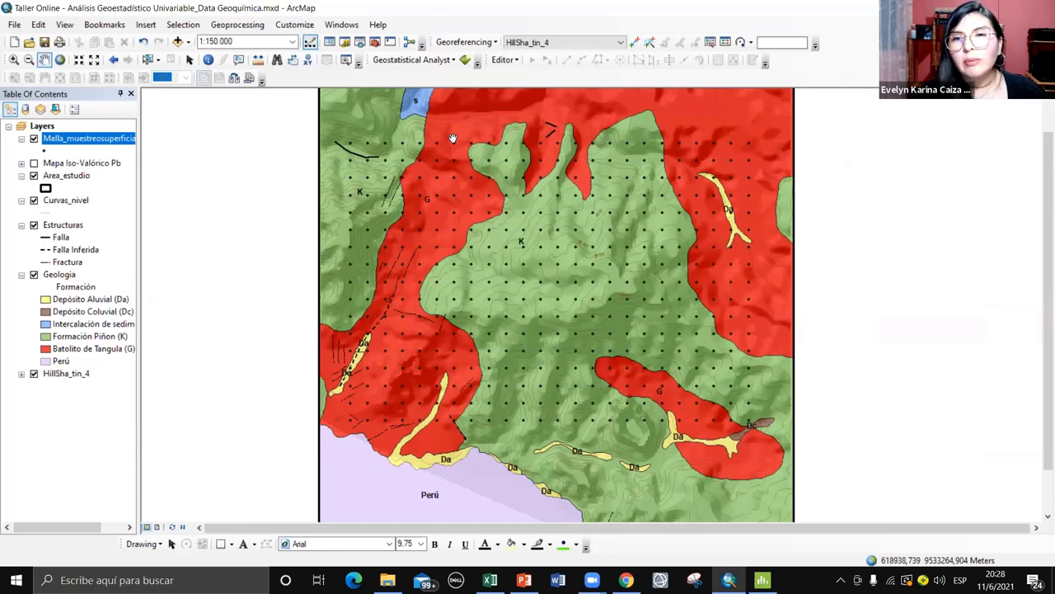
Start the Geostatistical Wizard with the Kriging / CoKriging method, using Malla_muestreosuperficial as source dataset and LnZn as data field
click(412, 60)
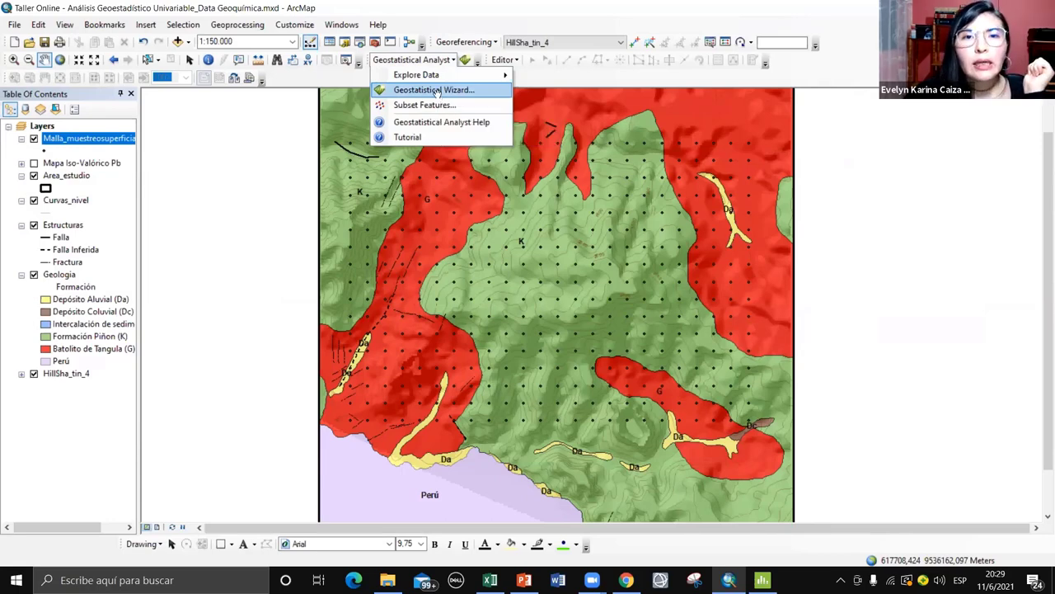
click(435, 90)
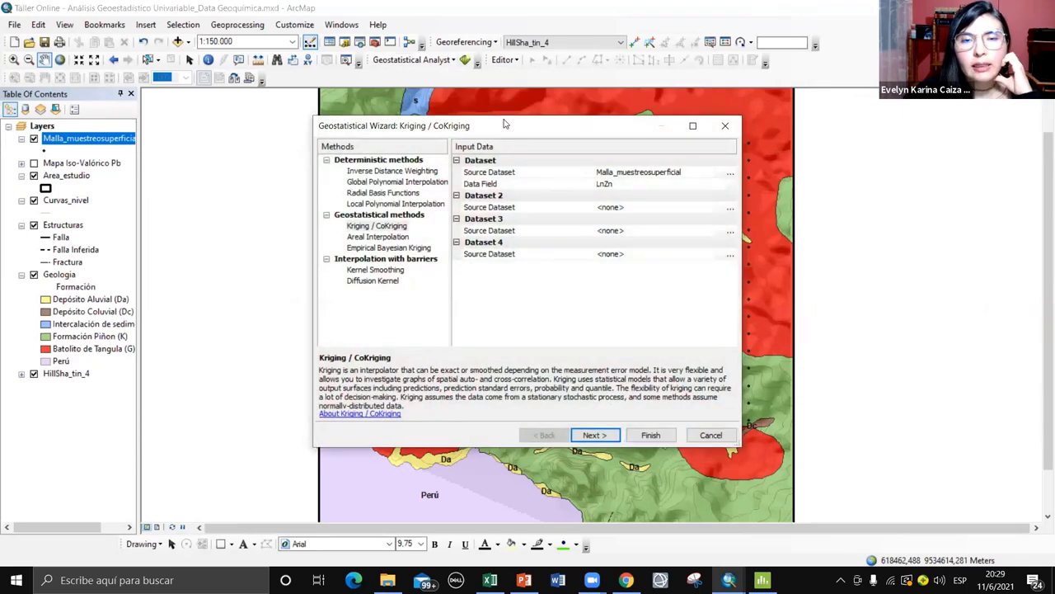
drag(506, 124, 532, 112)
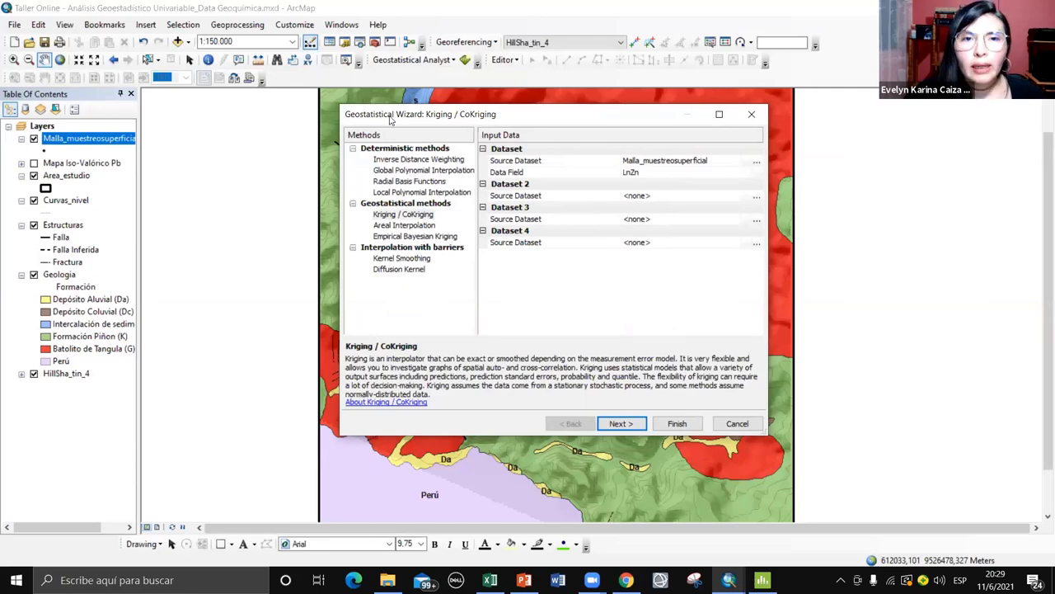
drag(384, 118, 376, 116)
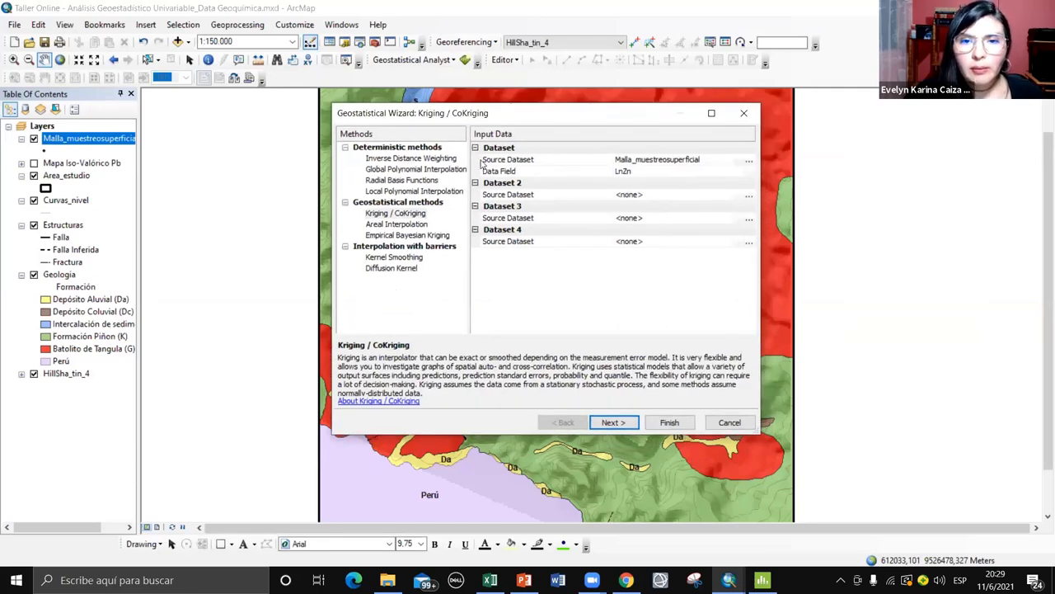
click(382, 216)
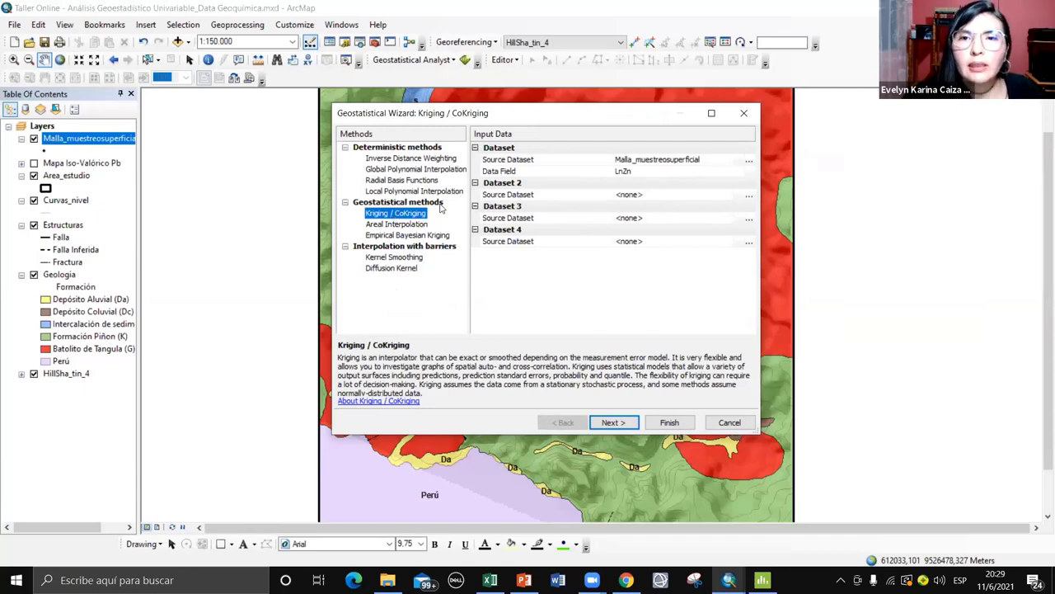
click(633, 161)
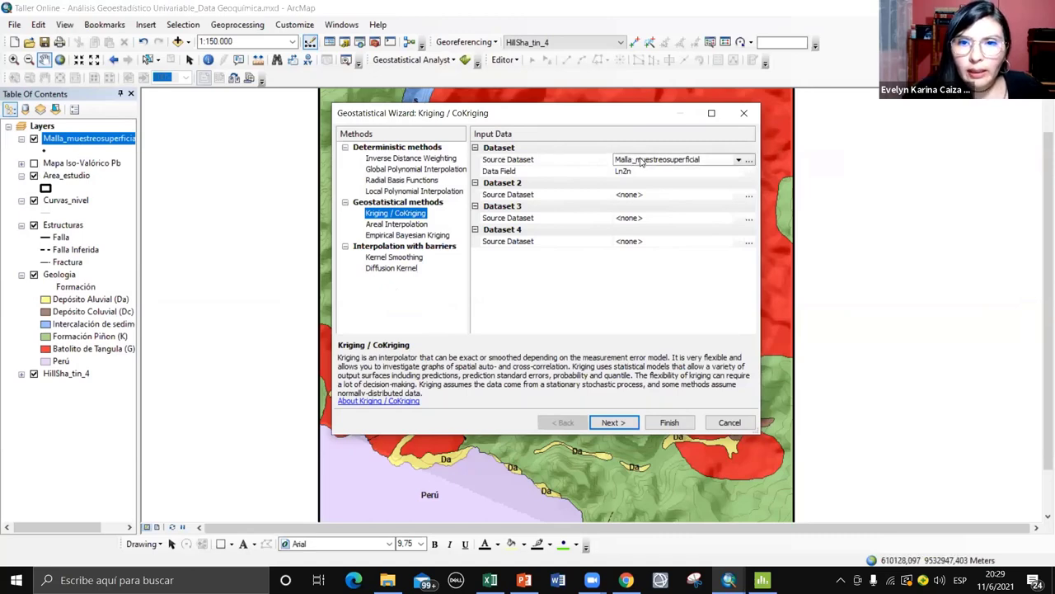
click(642, 172)
click(642, 172)
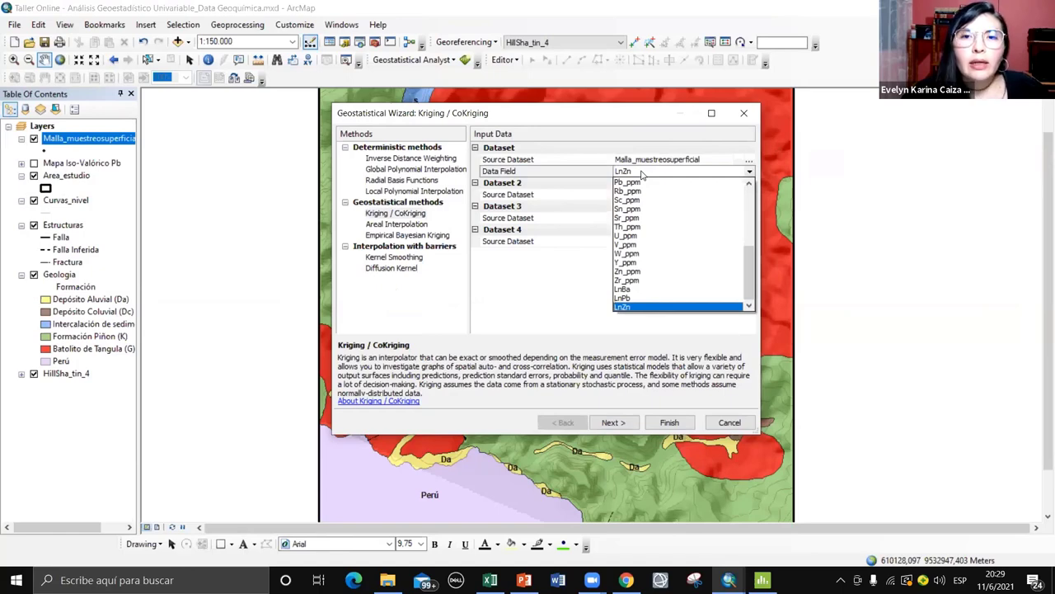
click(642, 172)
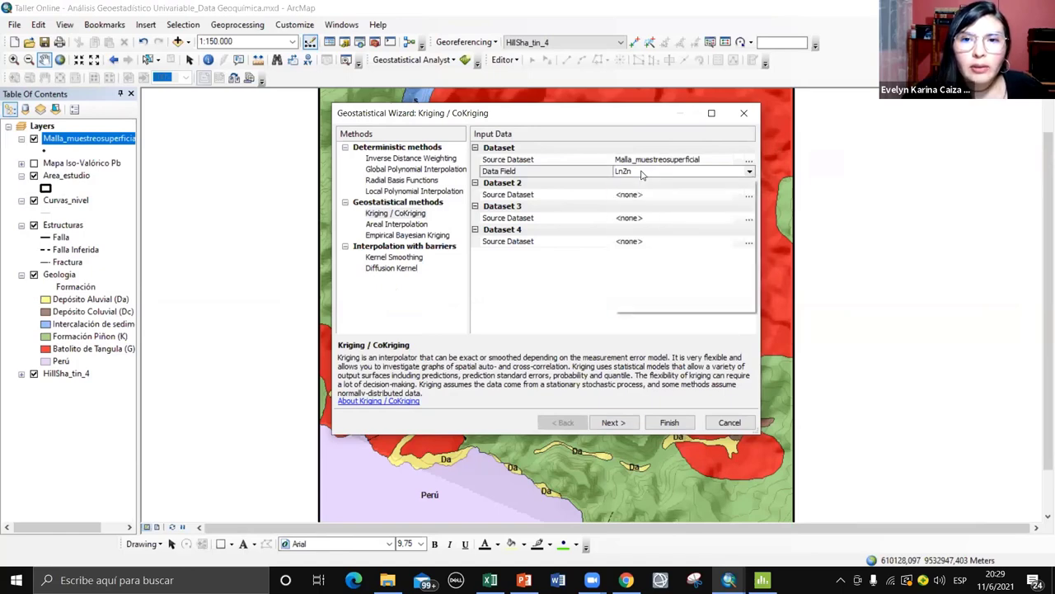
click(642, 171)
click(545, 176)
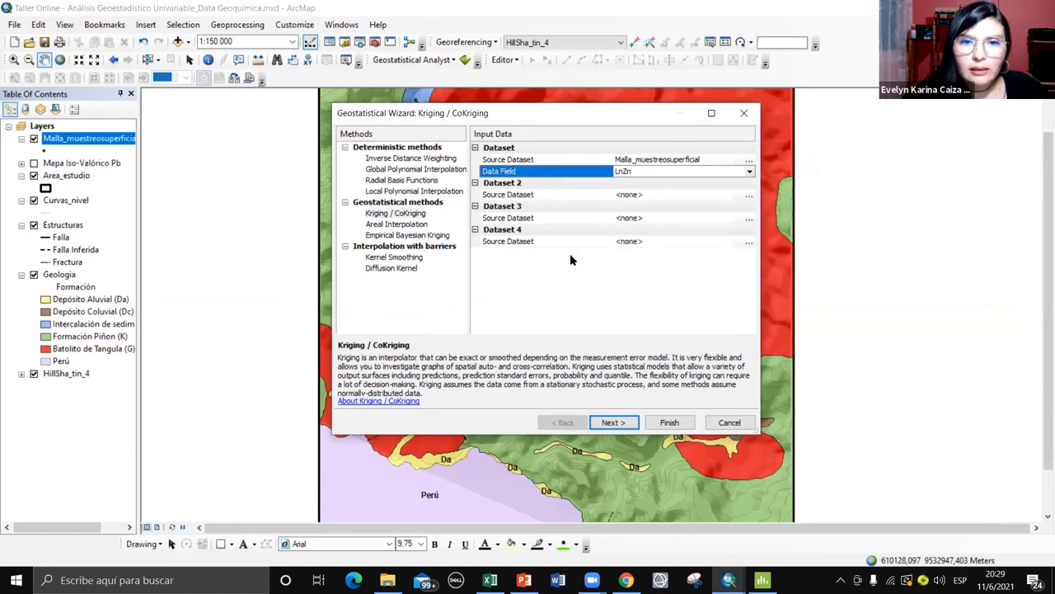
click(614, 422)
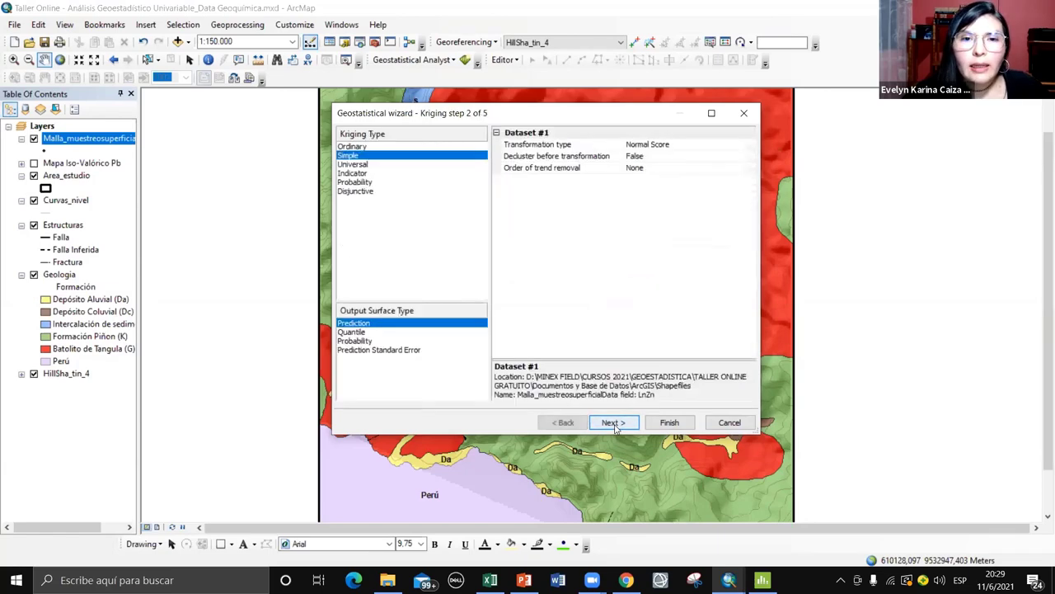
Choose Ordinary kriging with no transformation and First order trend removal, and continue to the method properties
click(356, 147)
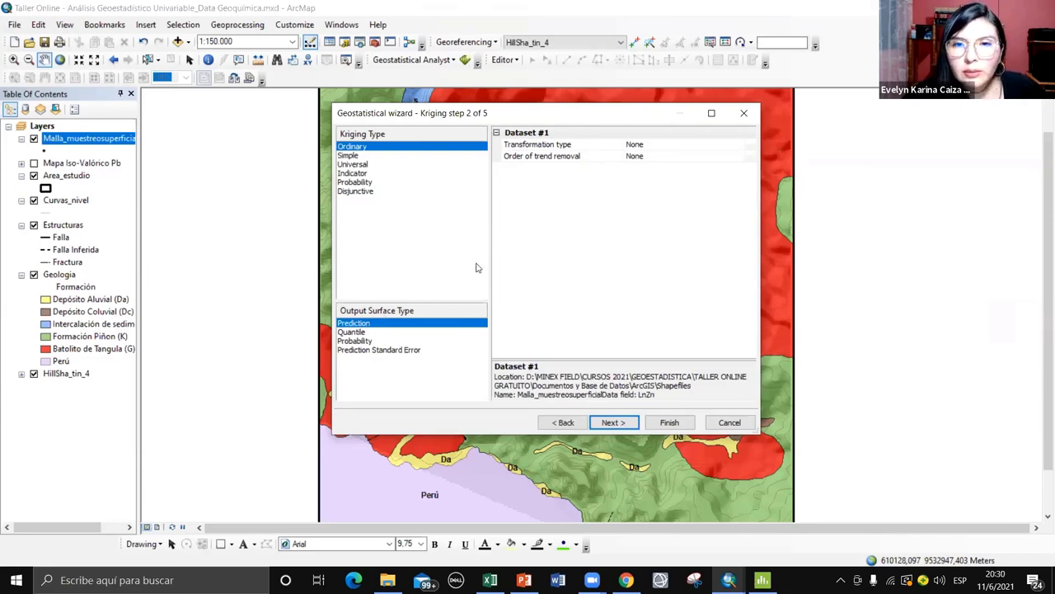
click(635, 145)
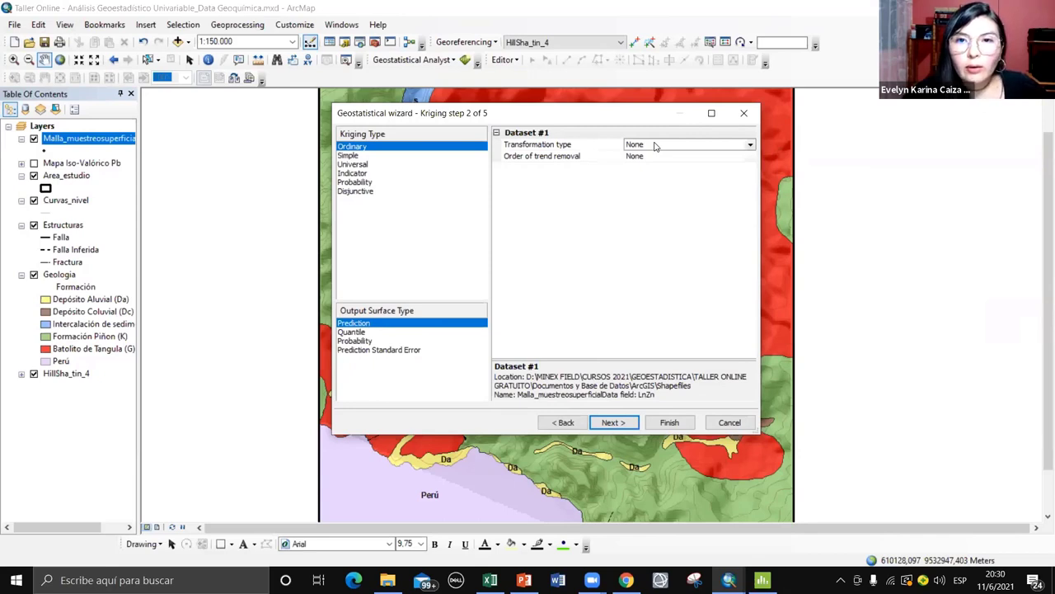
click(546, 165)
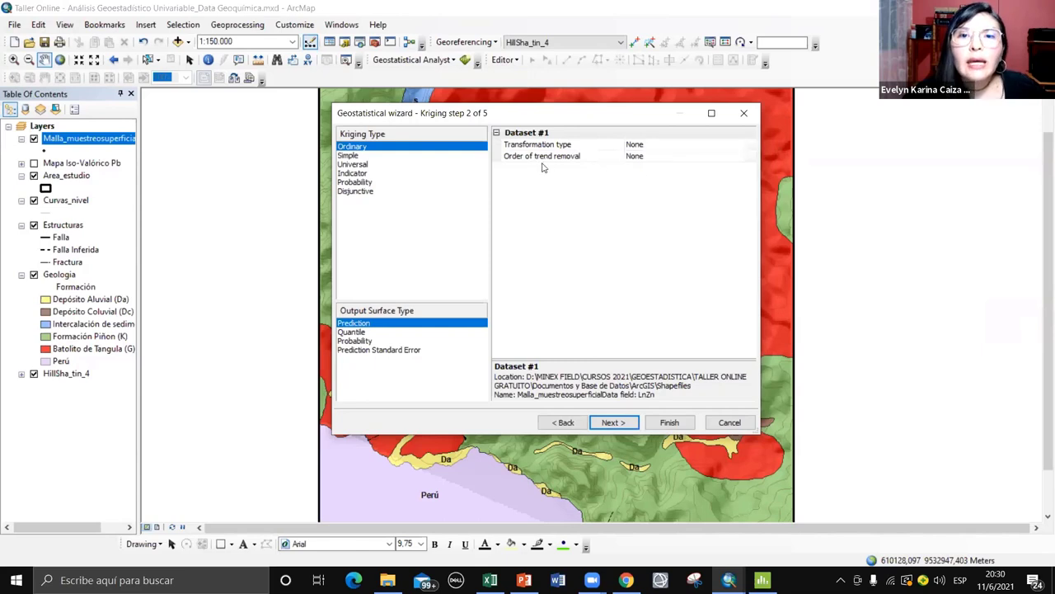
click(560, 158)
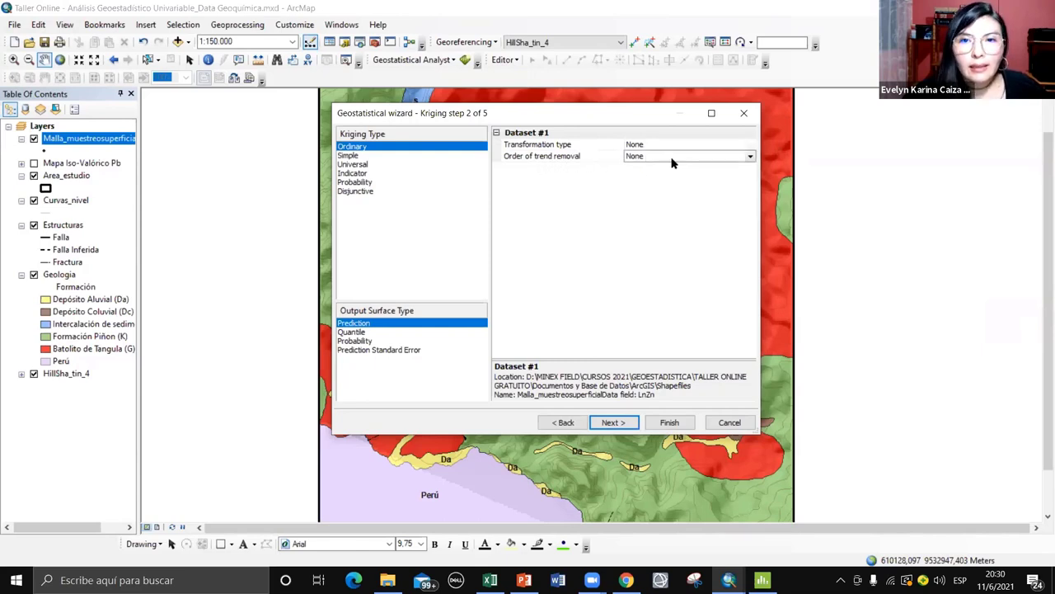
click(672, 158)
click(661, 185)
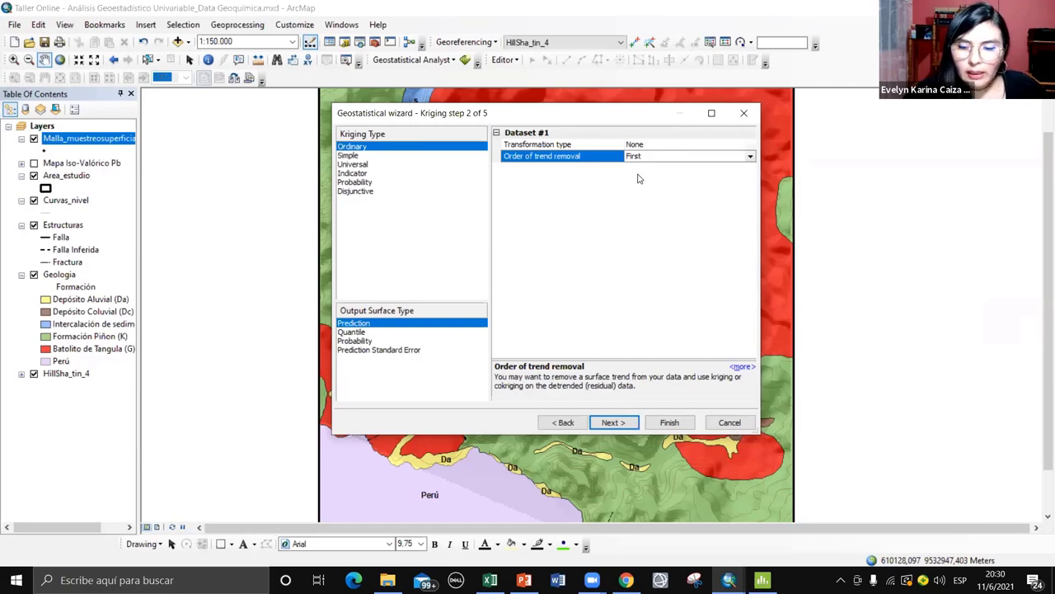
click(620, 425)
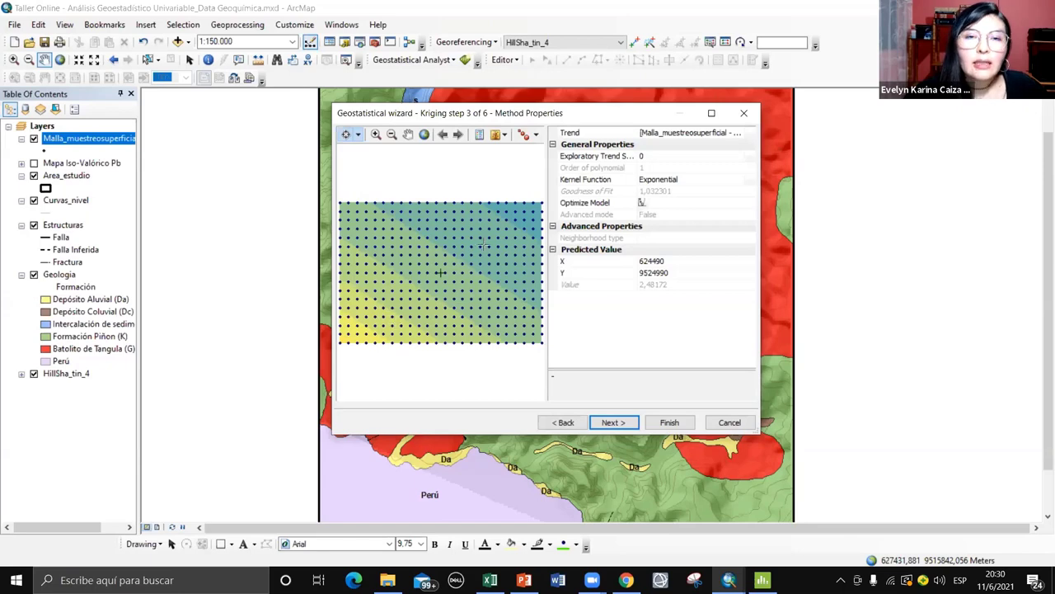
Continue to semivariogram modeling, set the type of Model #1 to Gaussian and its anisotropy to True
click(614, 423)
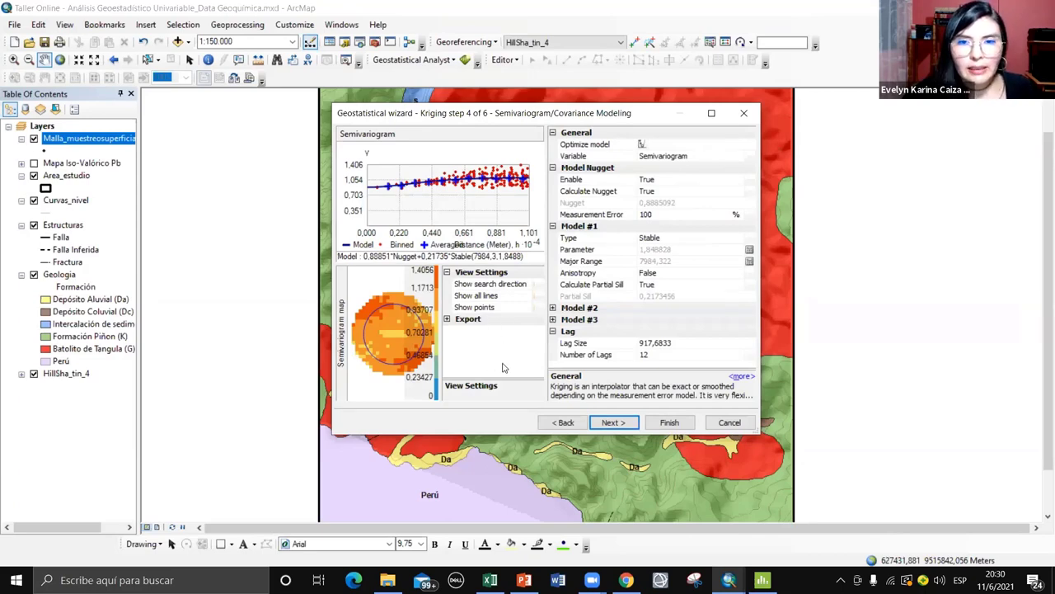
click(655, 240)
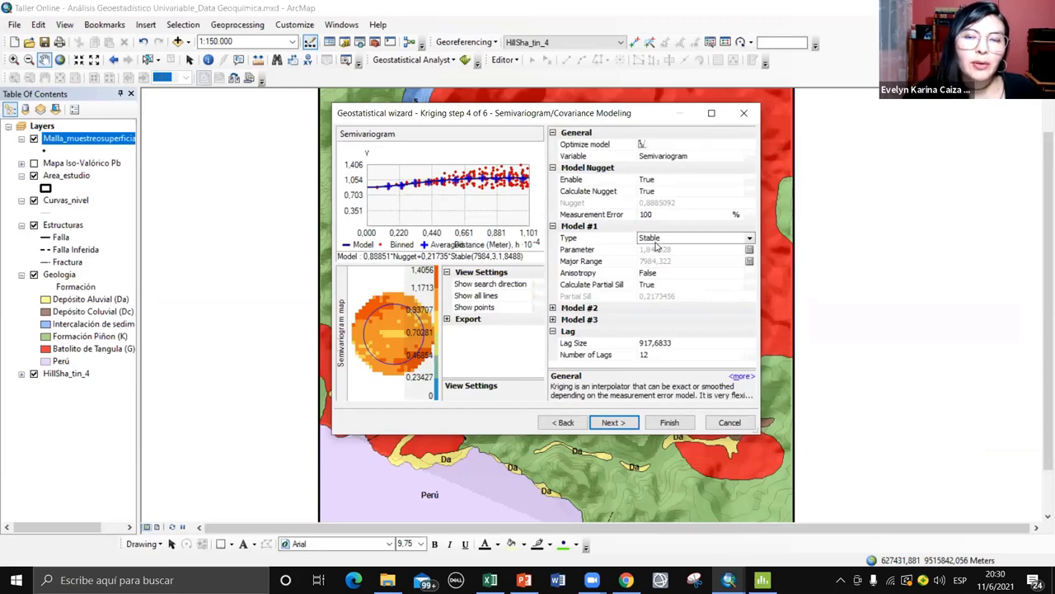
click(657, 241)
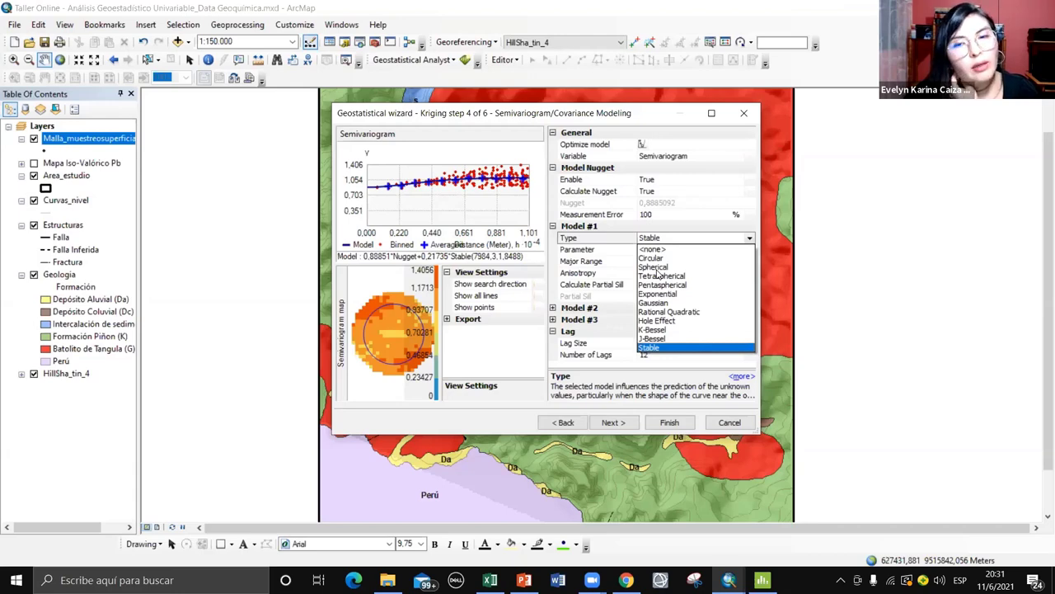
click(655, 304)
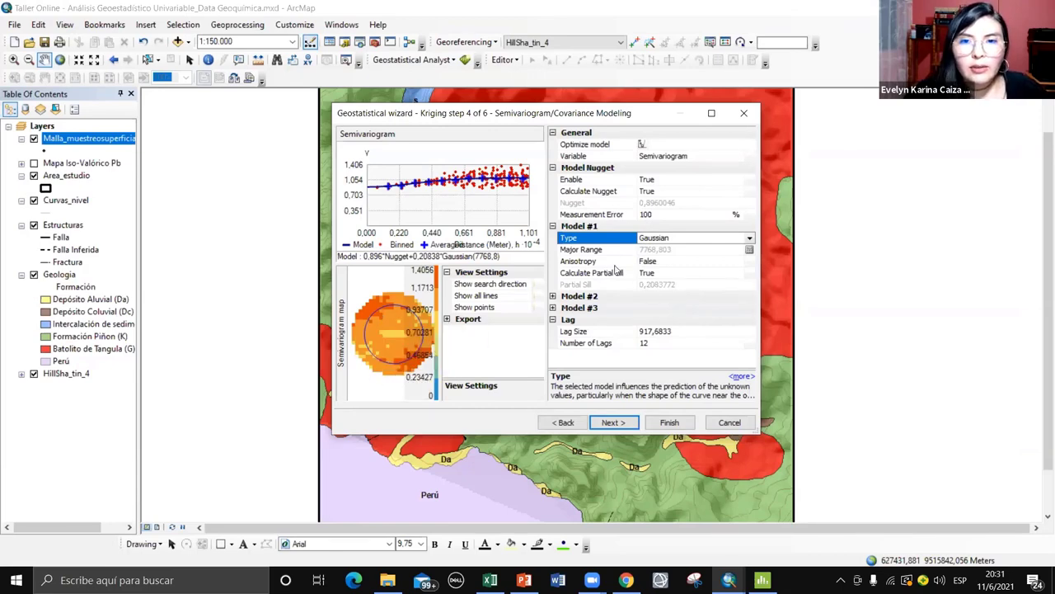
click(642, 262)
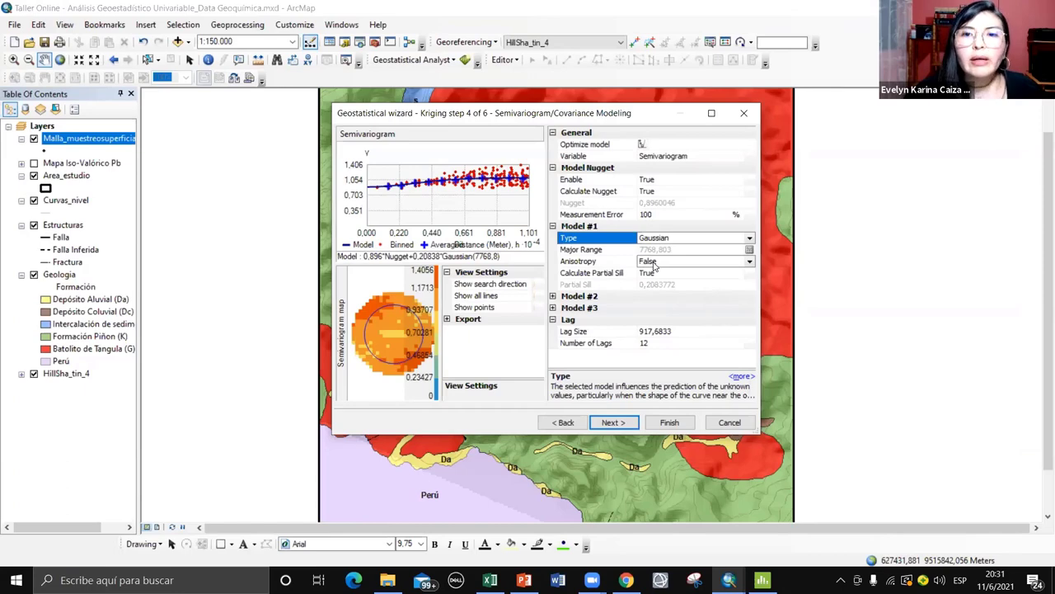
click(654, 265)
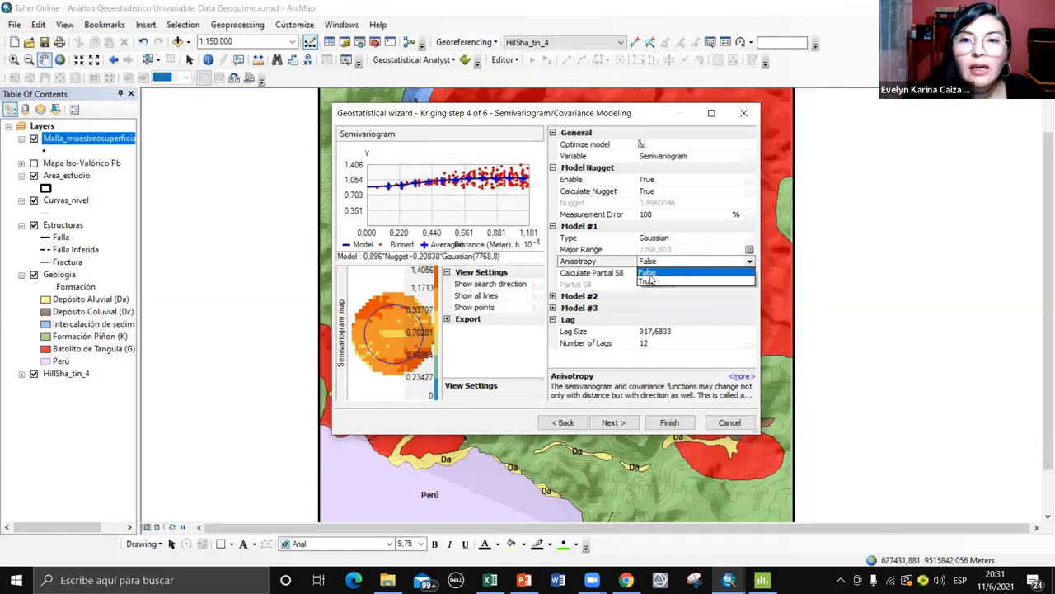
click(648, 281)
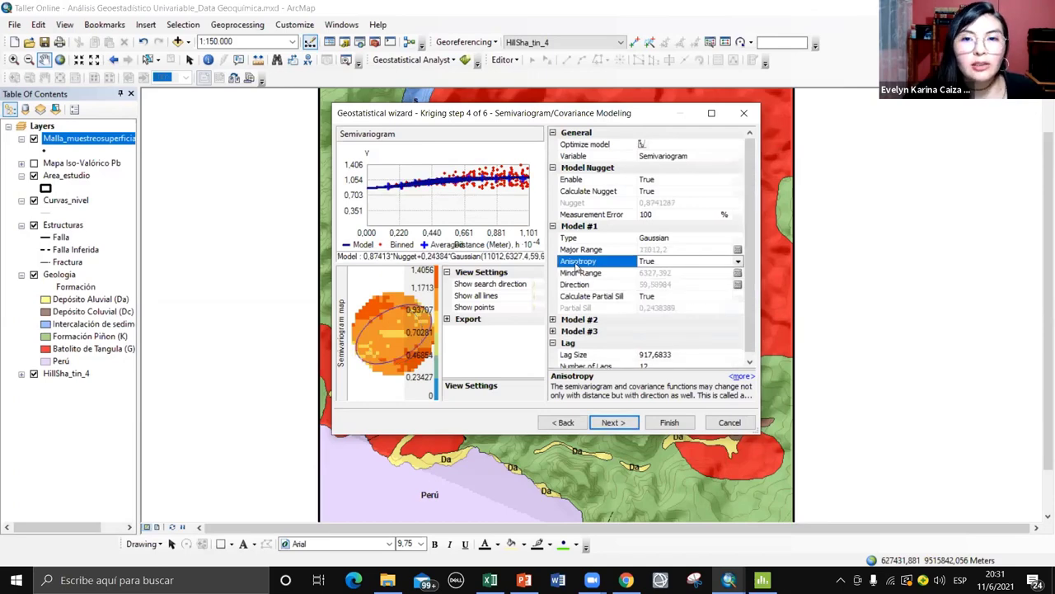
Show the search direction on the semivariogram map and rotate it southwest along the major axis of the anisotropy ellipse
mouse_move(370, 344)
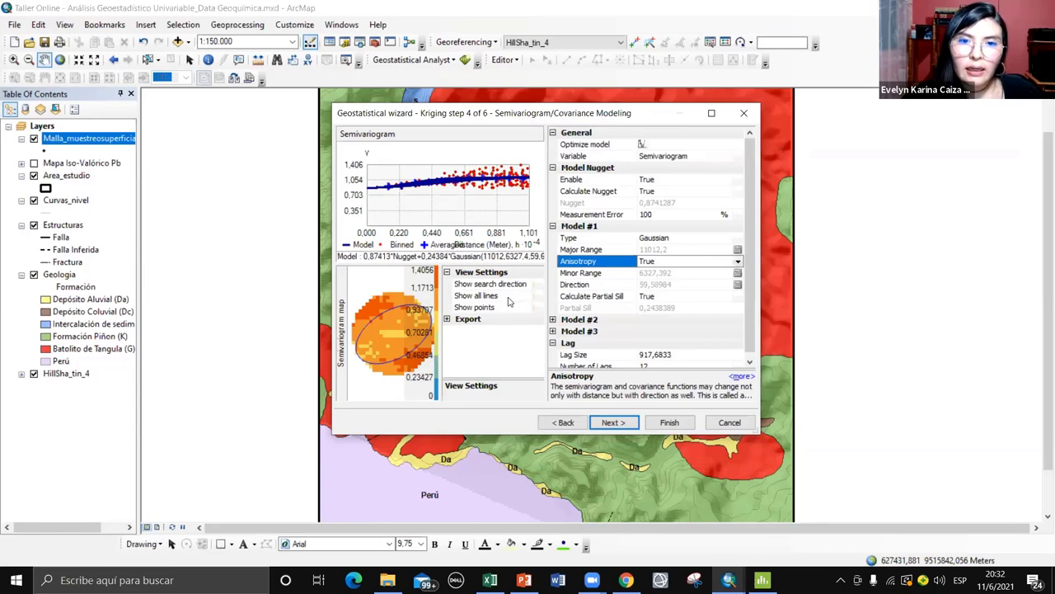
click(536, 285)
click(538, 284)
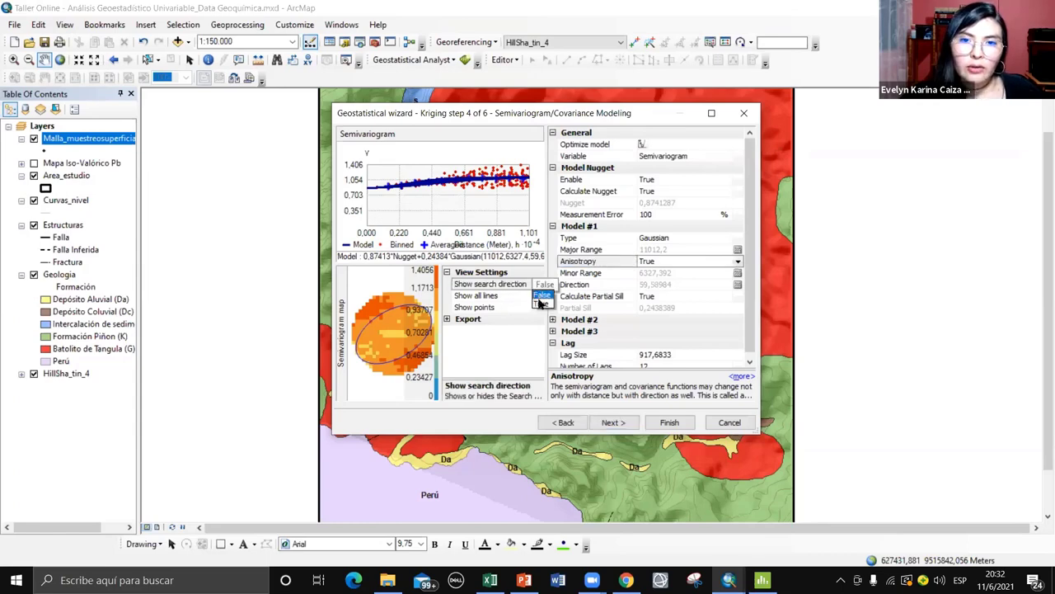
click(540, 300)
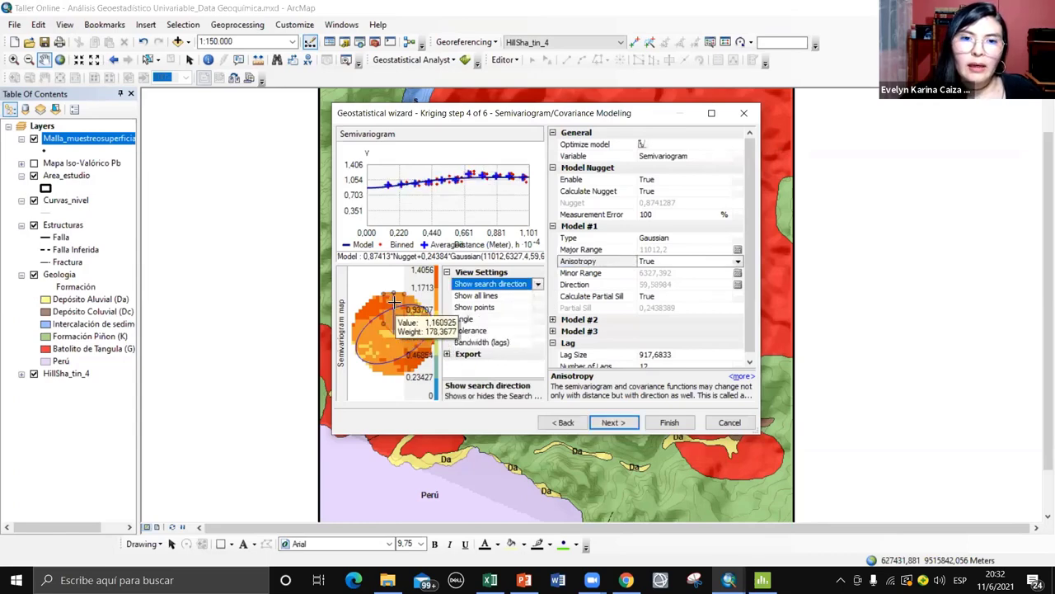
click(369, 337)
mouse_move(369, 337)
mouse_down()
mouse_move(360, 329)
mouse_move(378, 305)
mouse_move(363, 361)
mouse_move(406, 365)
mouse_move(368, 307)
mouse_move(355, 334)
mouse_move(360, 357)
mouse_up()
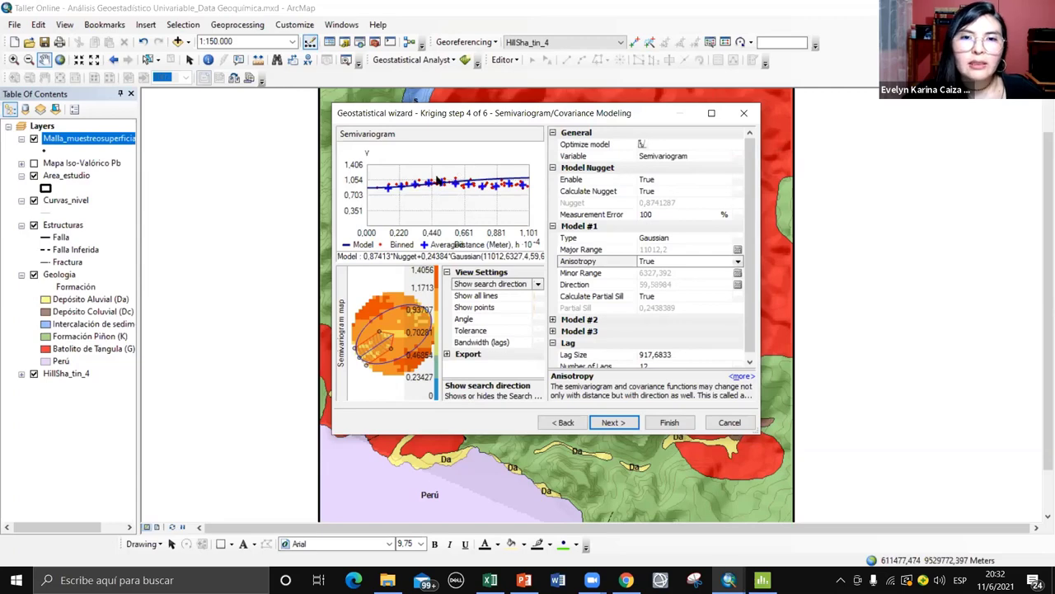
Rotate the search direction to just north of west and examine the directional semivariogram fit and the model and lag settings
click(659, 239)
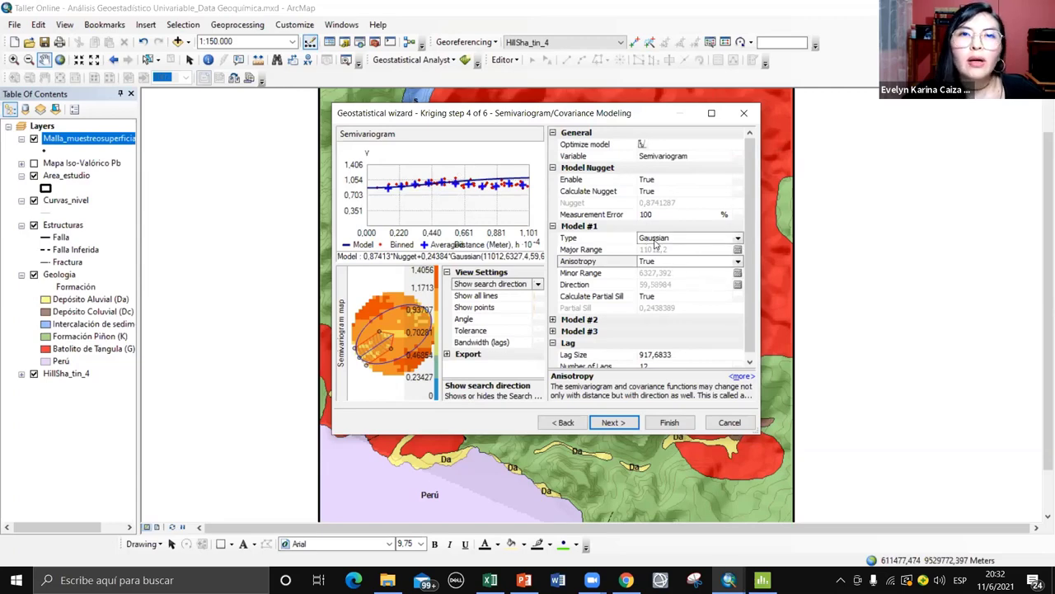
drag(383, 383, 353, 325)
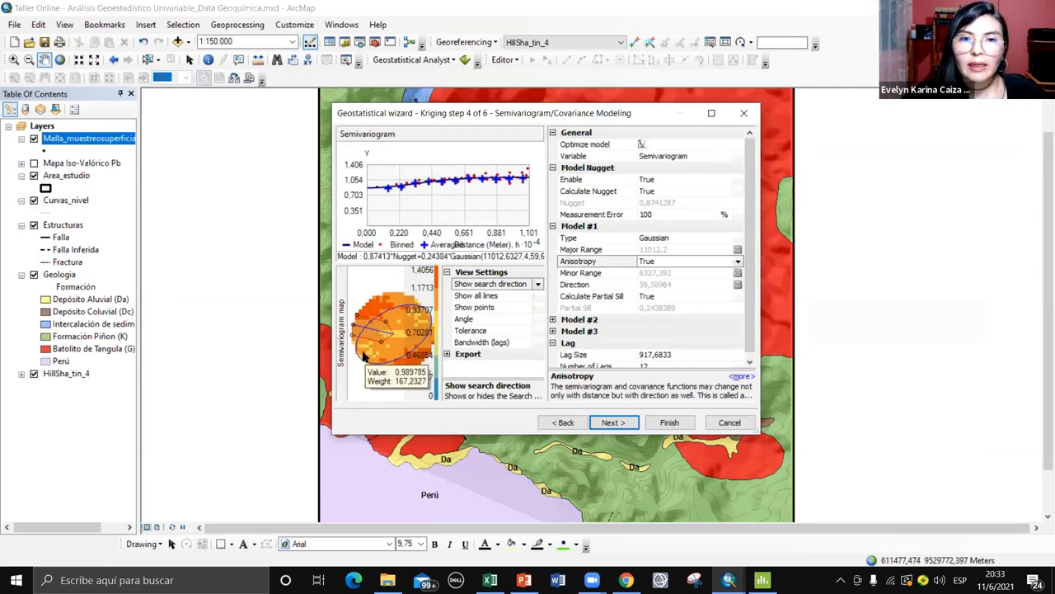
mouse_move(367, 333)
mouse_down()
mouse_move(356, 337)
mouse_move(362, 350)
mouse_move(357, 319)
mouse_up()
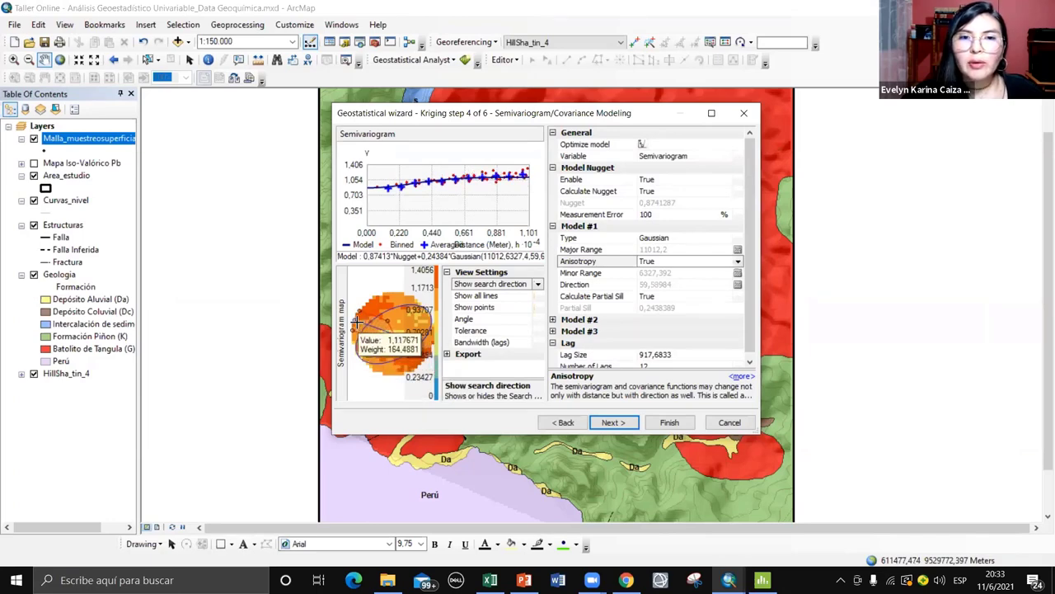
mouse_move(356, 327)
mouse_down()
mouse_move(355, 336)
mouse_move(353, 329)
mouse_up()
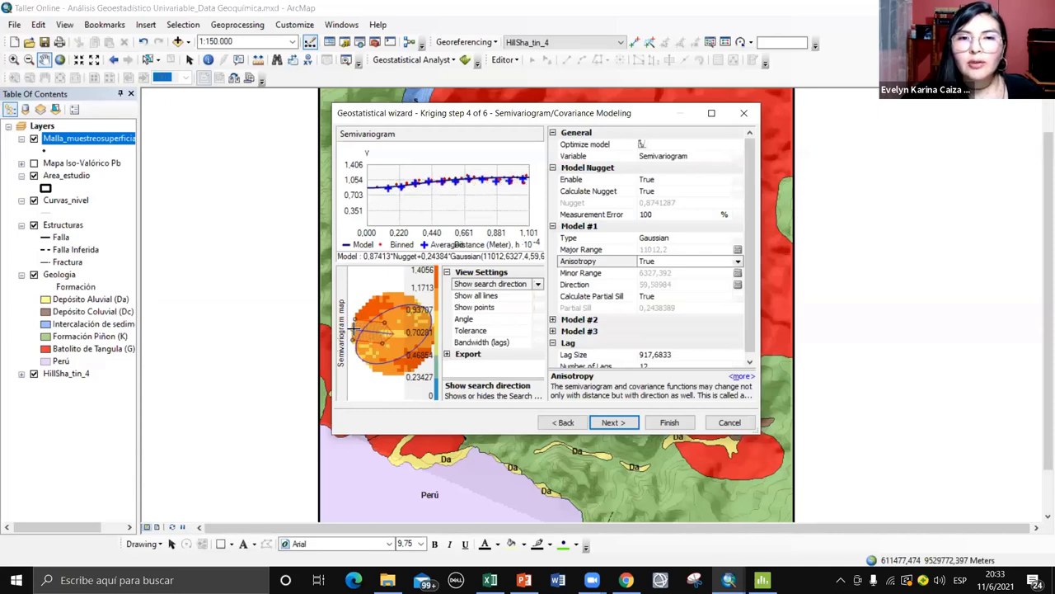
drag(354, 328, 354, 329)
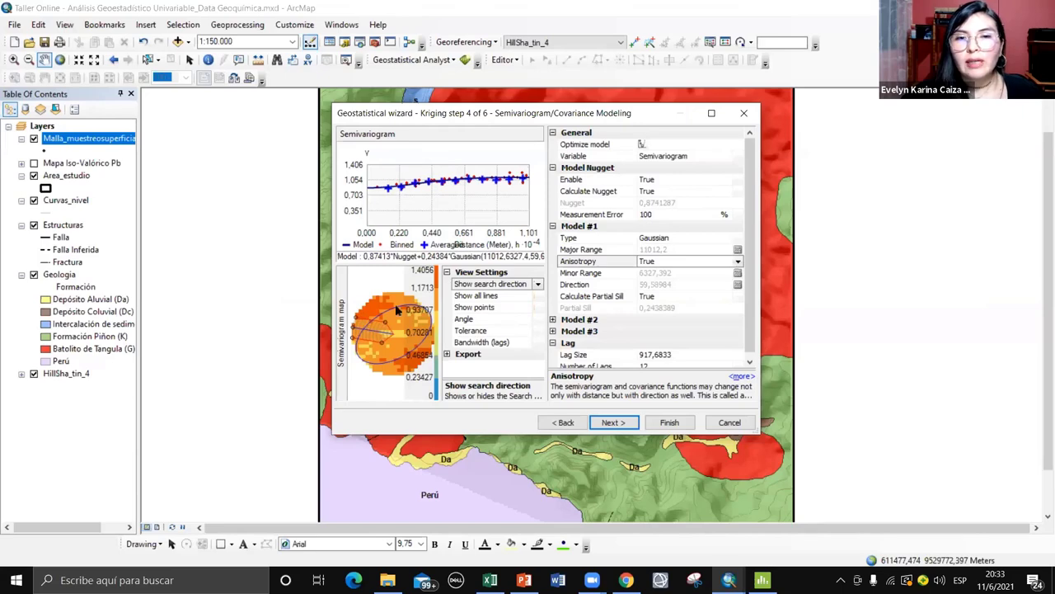
mouse_move(367, 330)
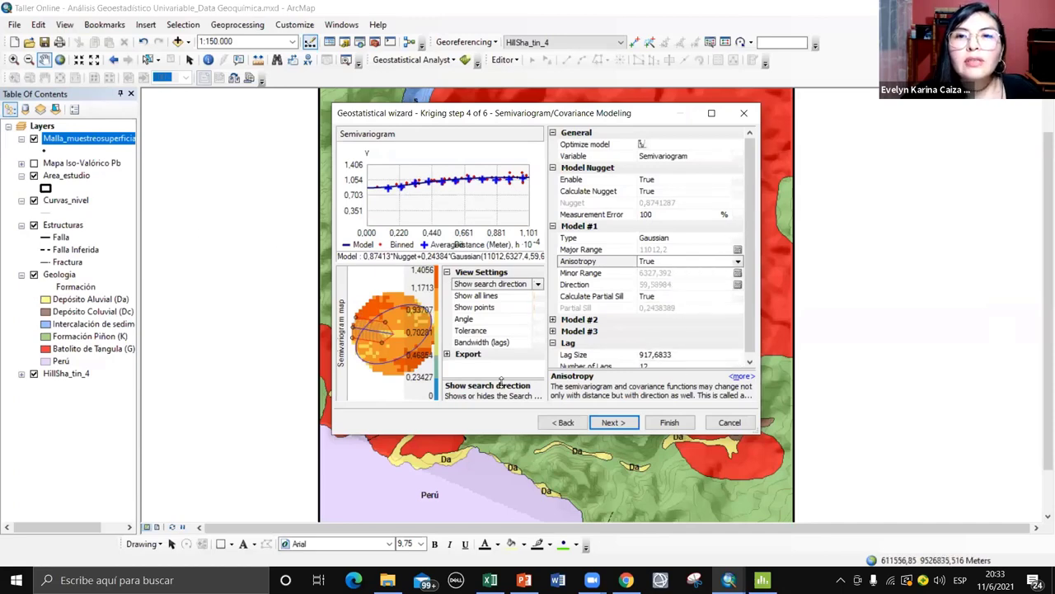
drag(752, 285, 756, 290)
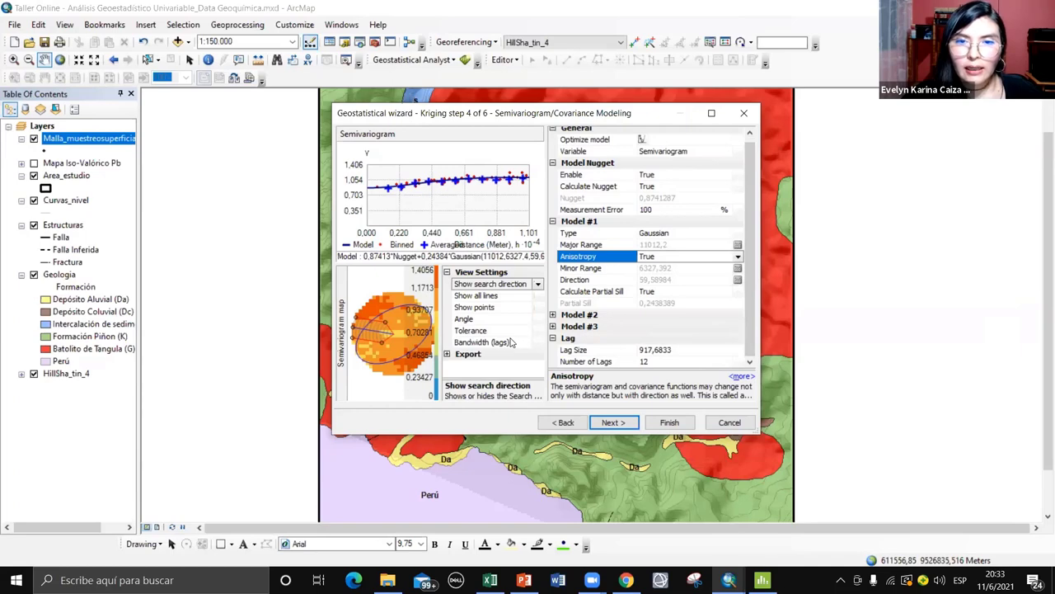
mouse_move(420, 311)
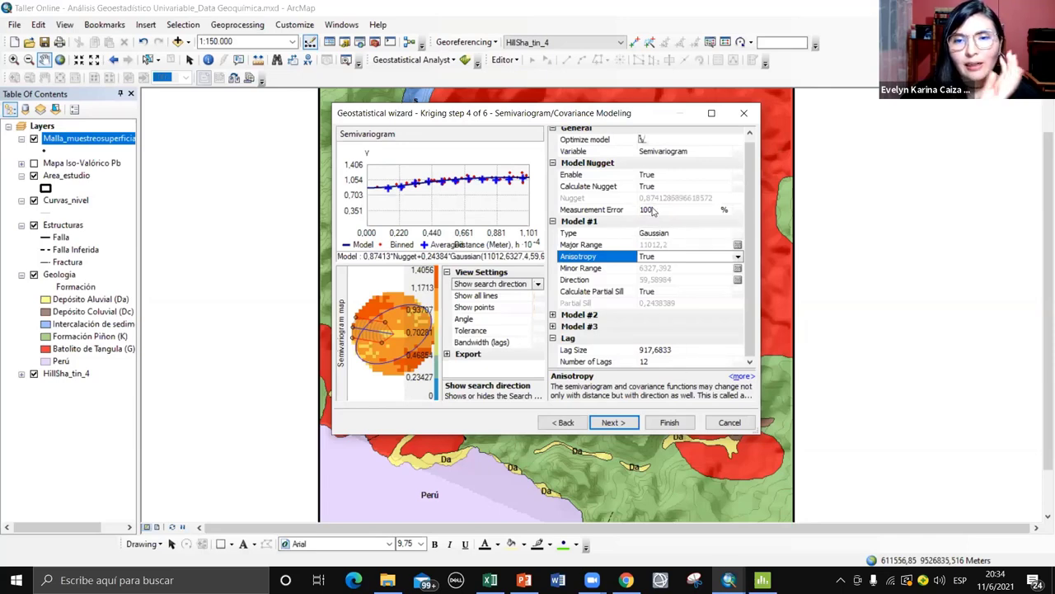
Accept the default search neighborhood, continue through cross validation and finish the wizard to create the LnZn kriging prediction map
click(620, 426)
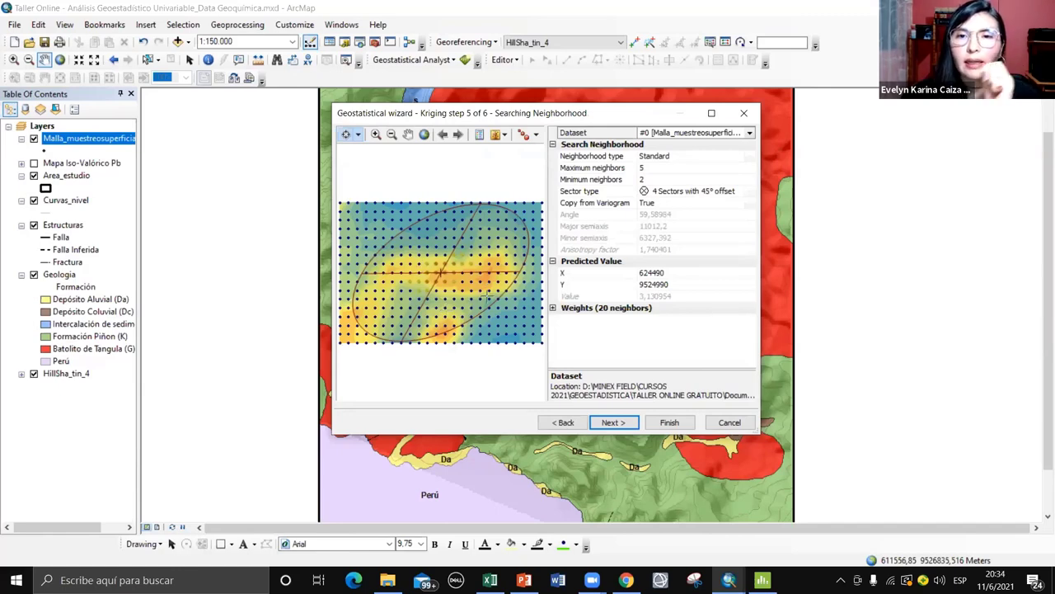
click(613, 422)
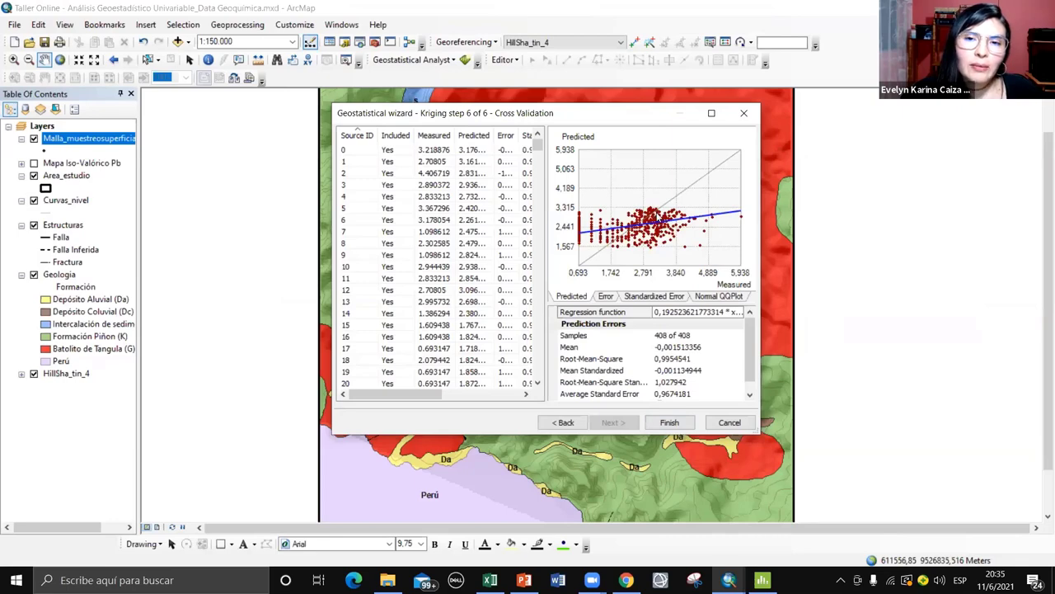
click(671, 423)
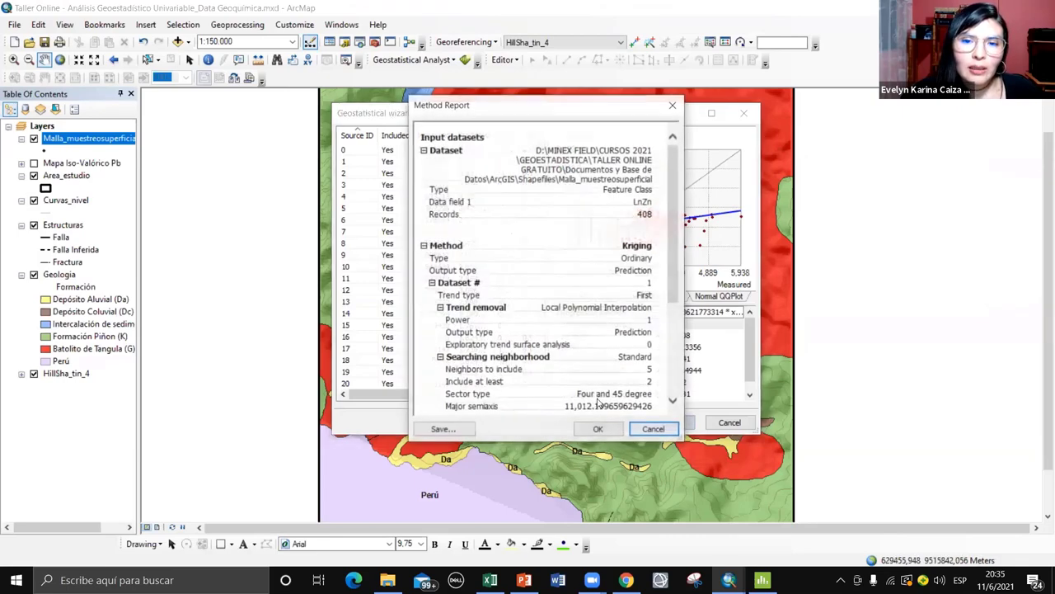
click(600, 429)
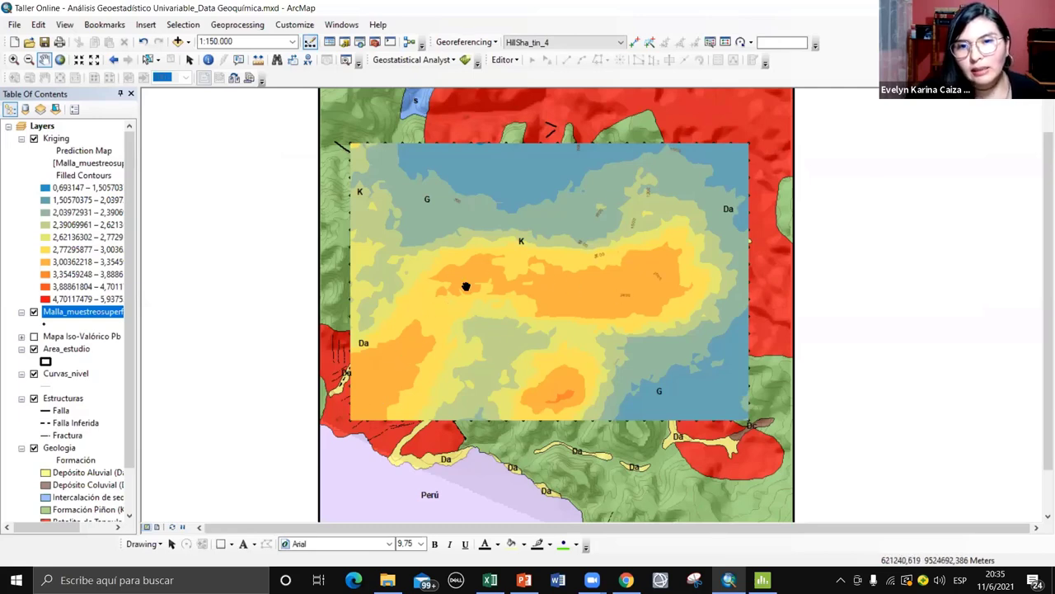
Switch to the Estadisticas Descriptivas.xlsx workbook in Excel and clear cell J6 below the BG value on sheet Hoja2
click(71, 312)
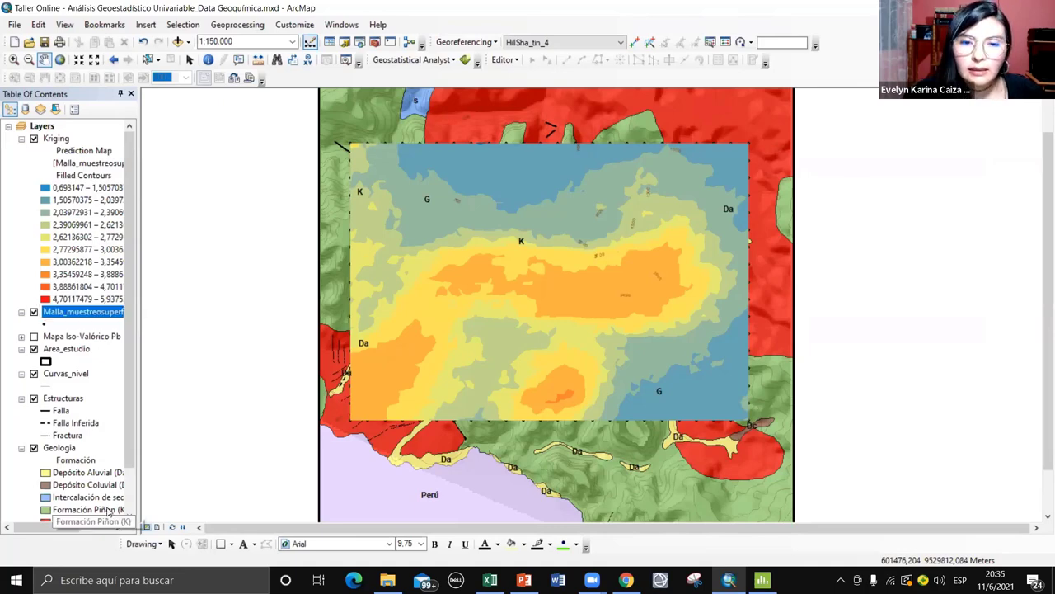
click(490, 580)
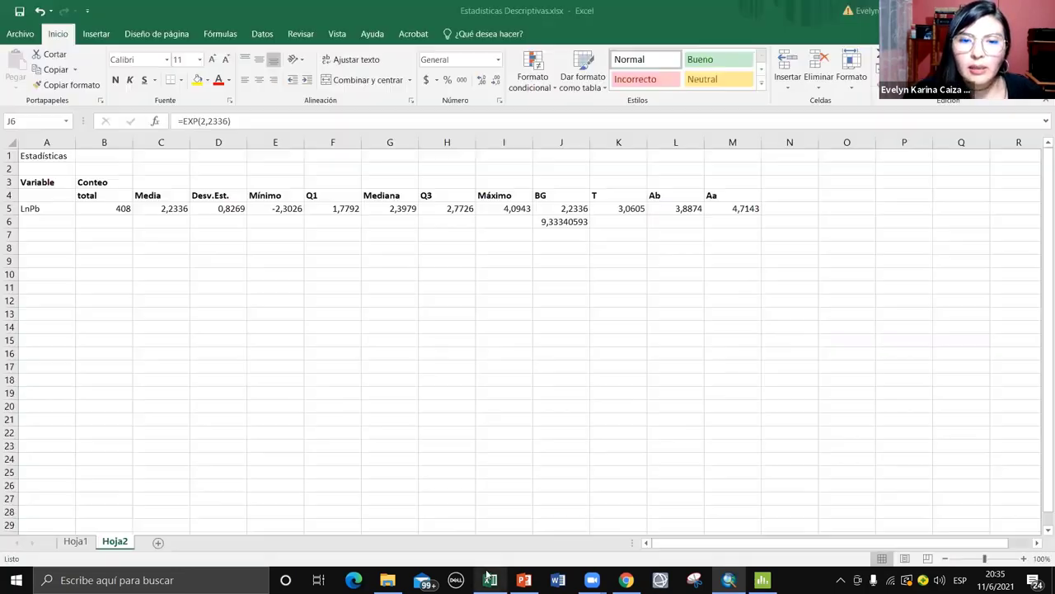
click(557, 209)
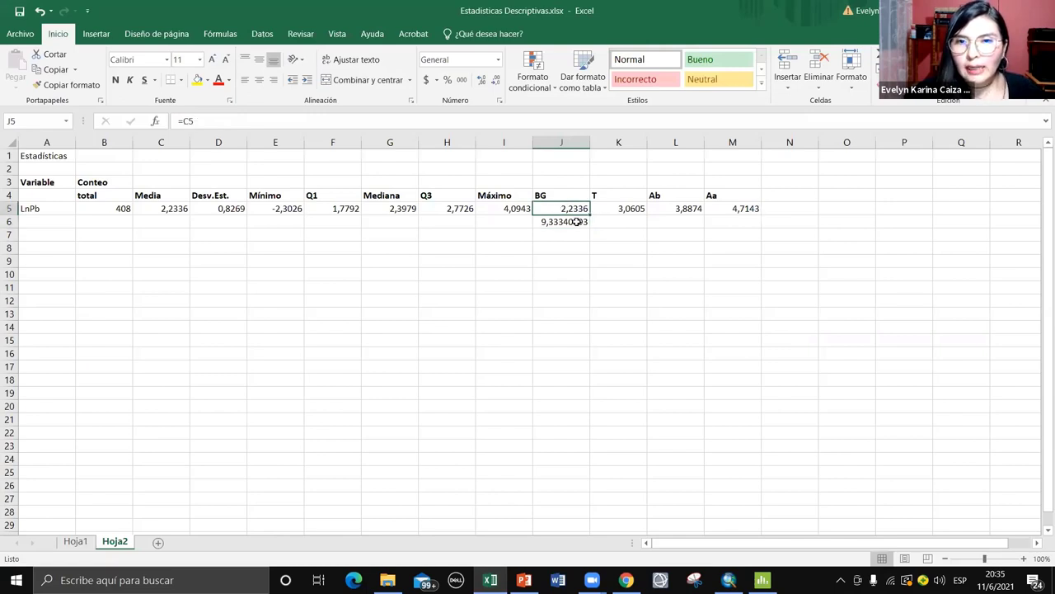
click(577, 222)
key(Delete)
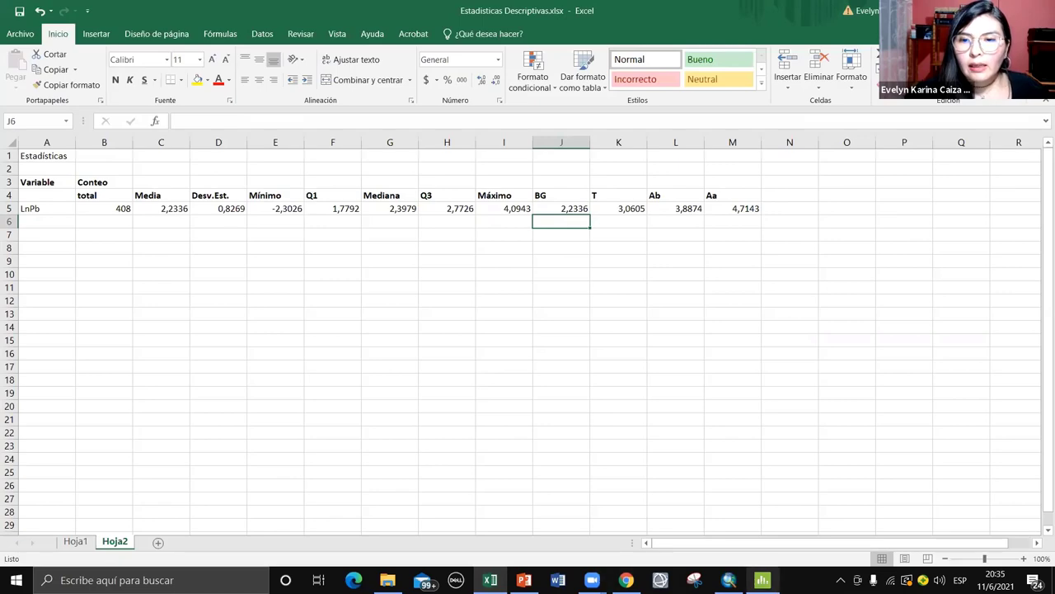
Return to ArcMap, open the classification settings of the Kriging layer's filled contours and set the method to Manual
click(729, 579)
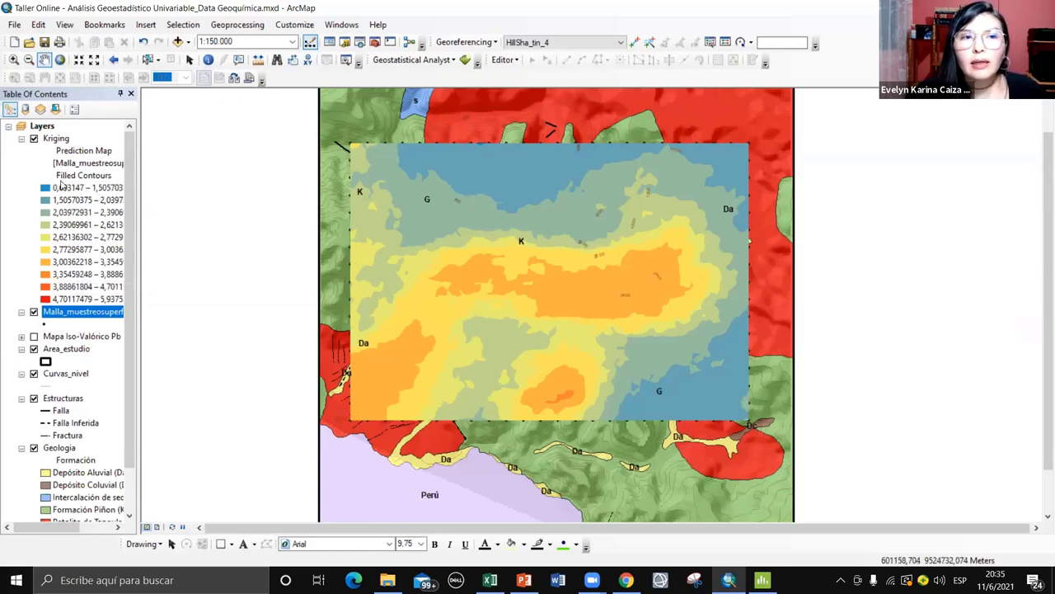
right_click(63, 140)
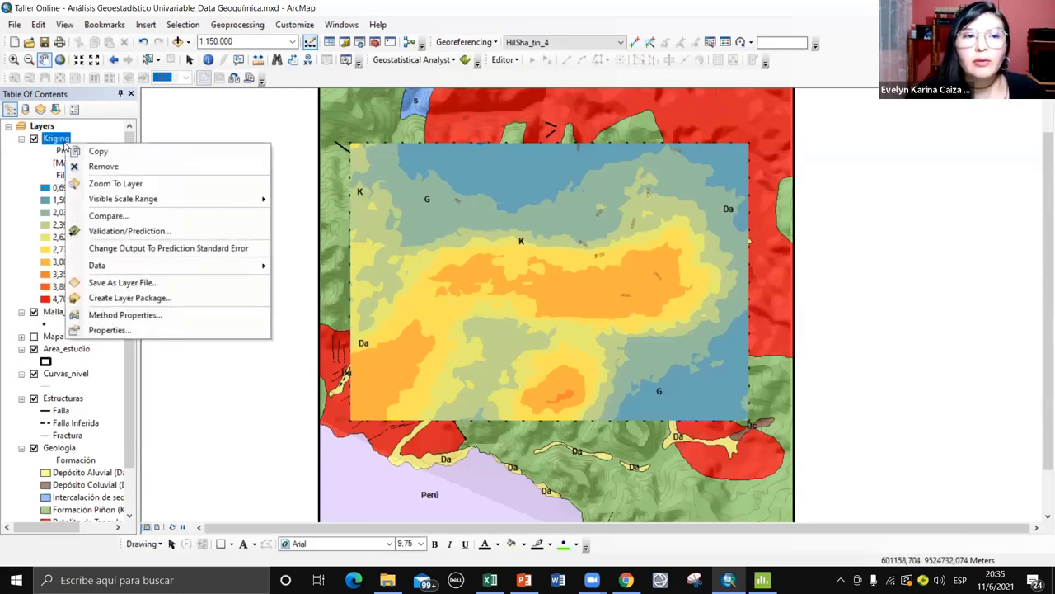
click(155, 333)
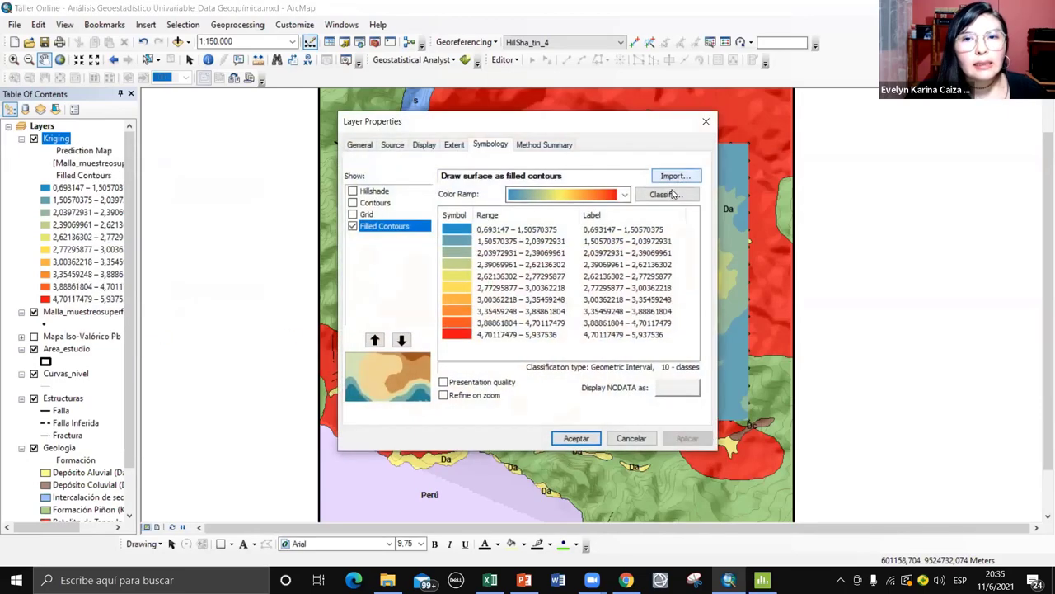
click(669, 195)
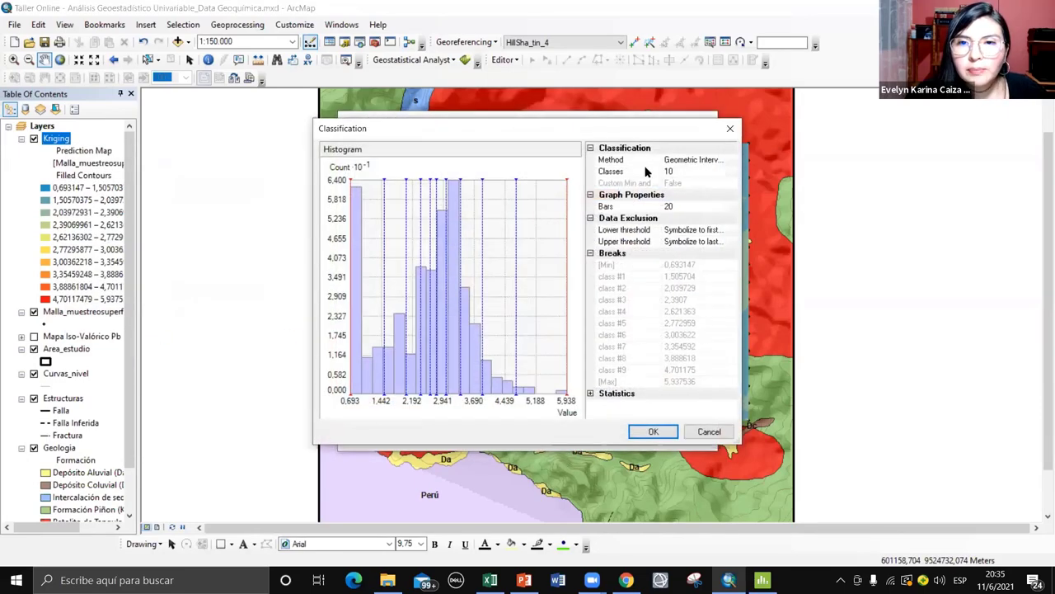
click(692, 159)
click(730, 159)
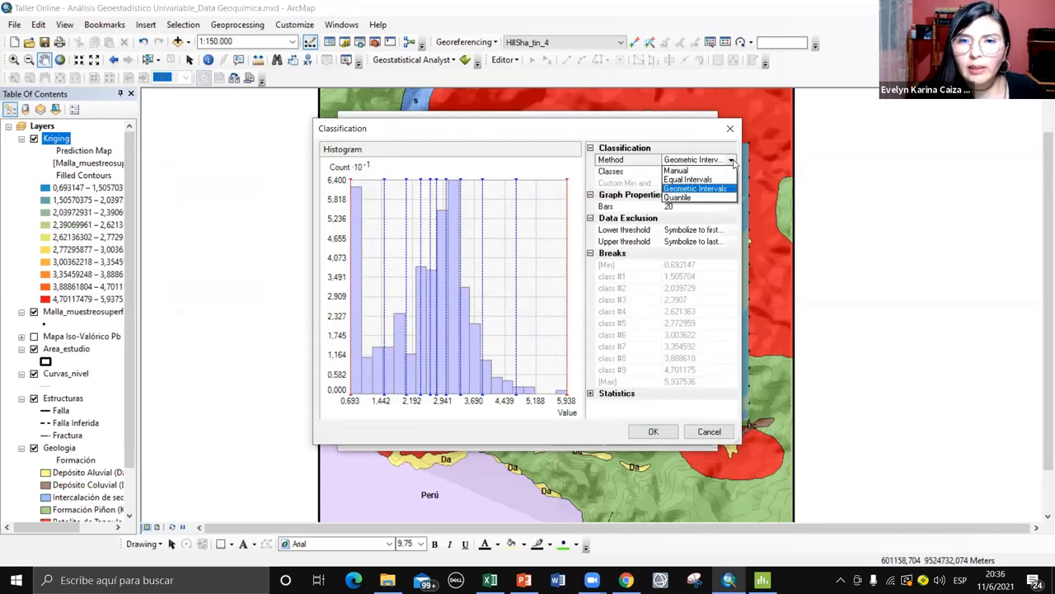
click(681, 170)
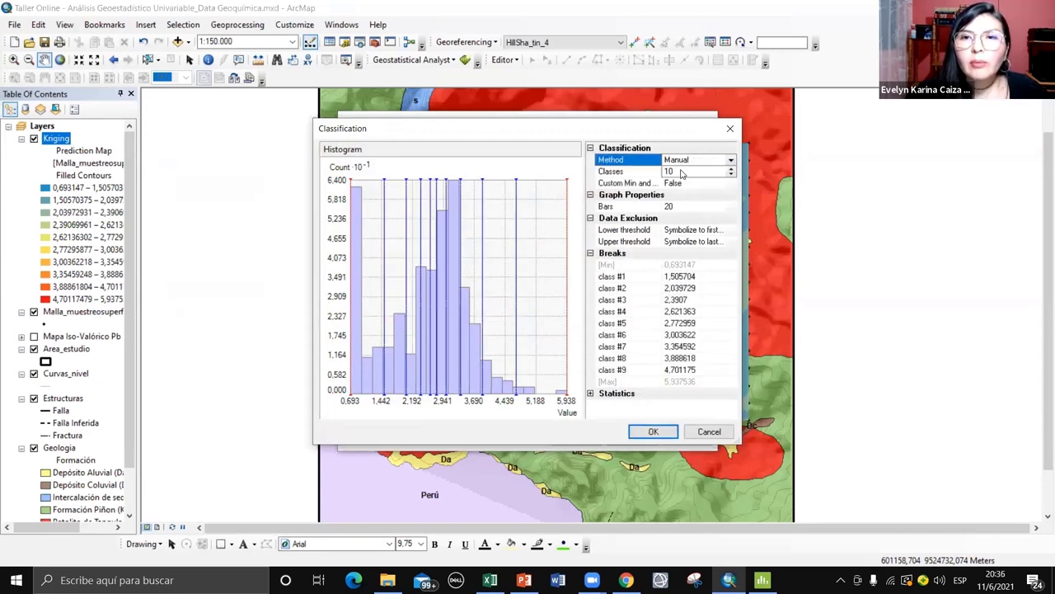
Reduce the number of classes to 5 and look over the class break values
click(732, 174)
click(731, 174)
click(731, 174)
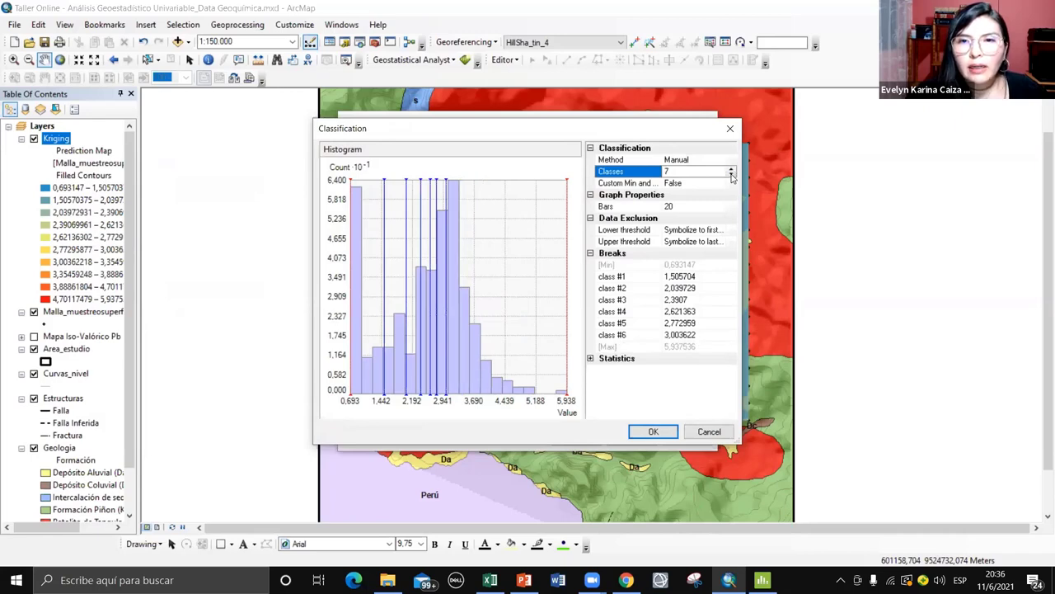
click(731, 173)
click(684, 276)
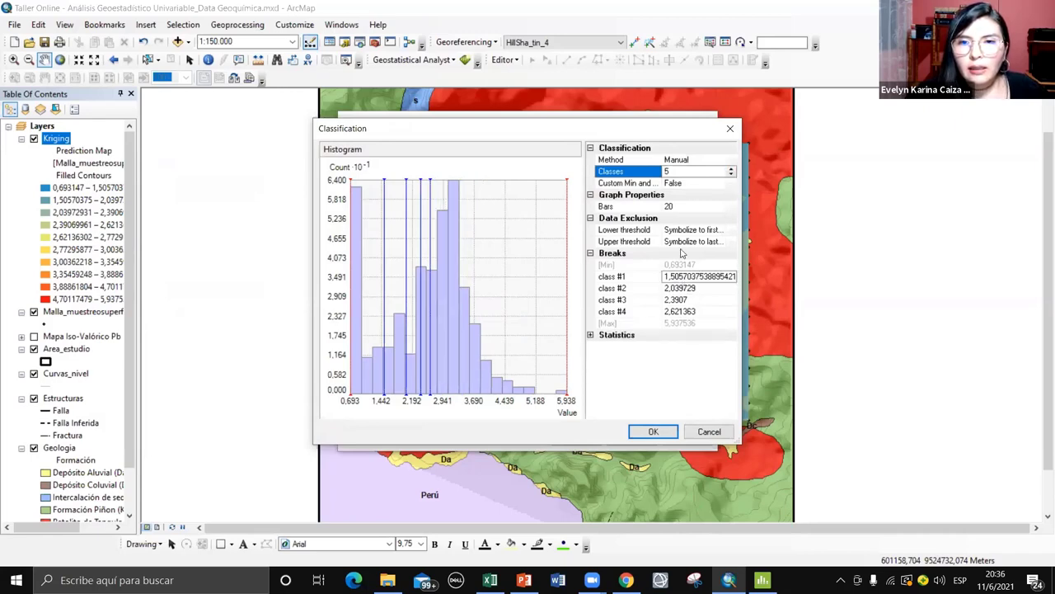
click(691, 291)
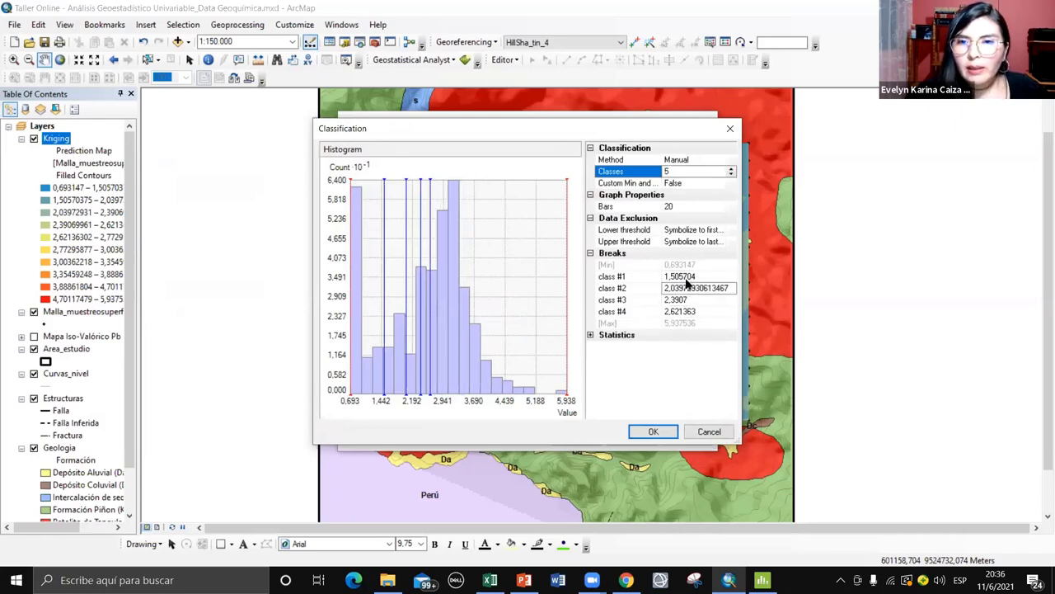
click(689, 363)
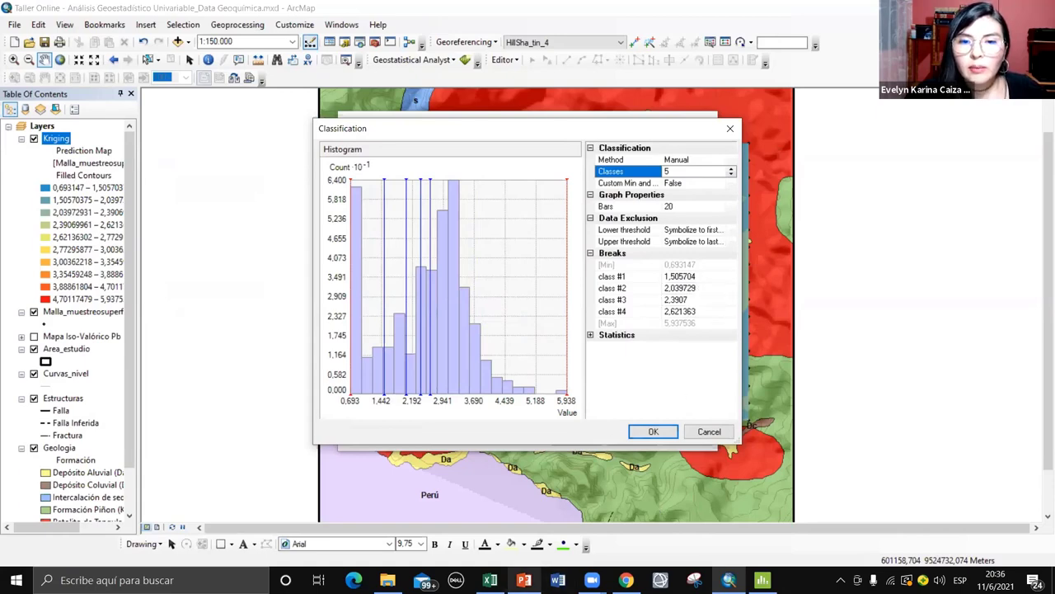
Consult the BG value in the Excel statistics workbook and enter 2,23 as the class #1 break in the Kriging layer's classification
click(490, 579)
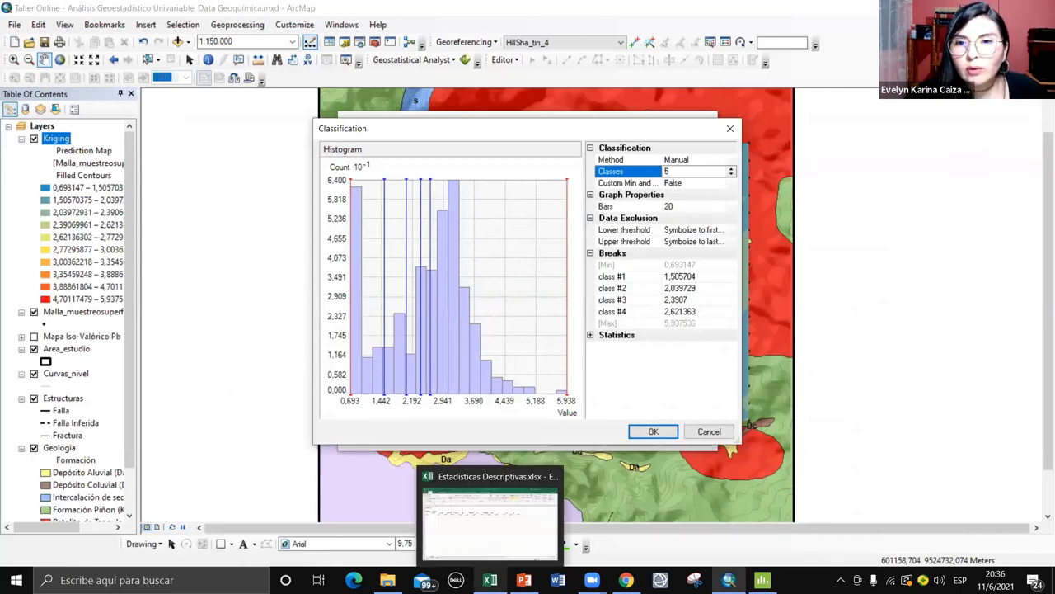
click(491, 579)
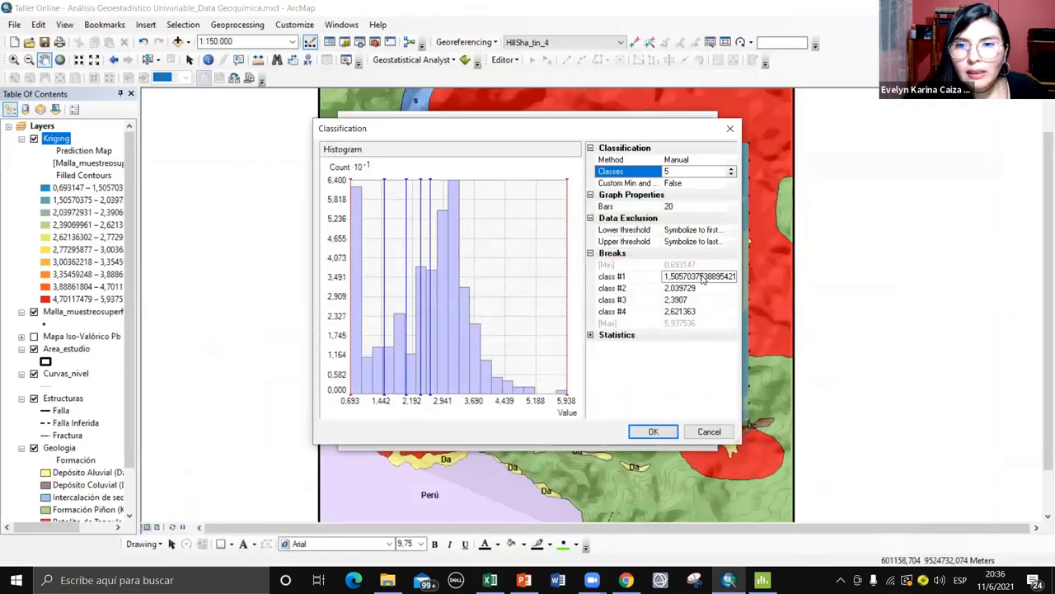
click(717, 276)
drag(736, 277, 647, 278)
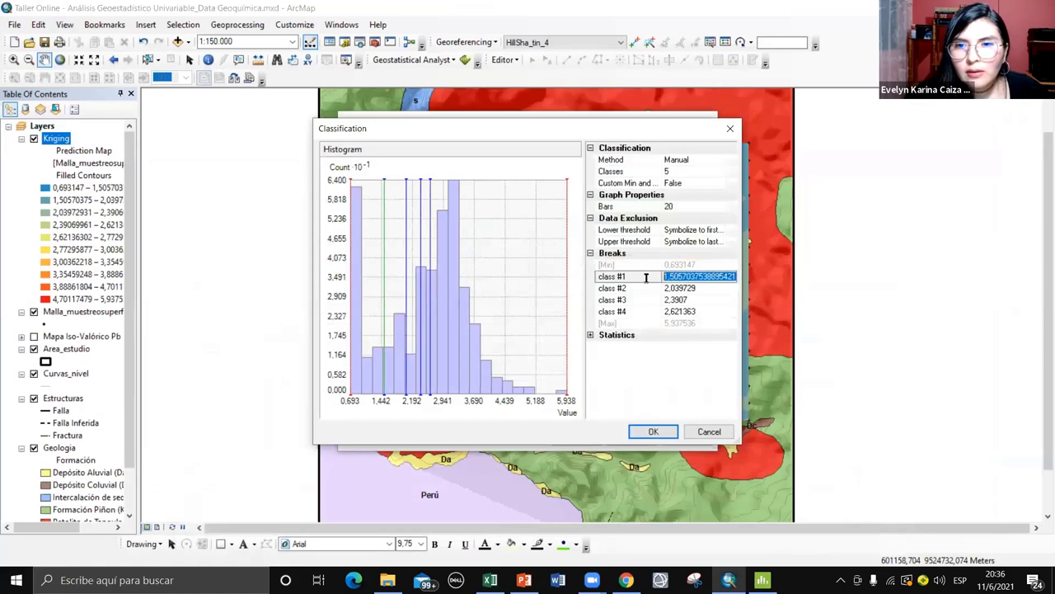
key(BackSpace)
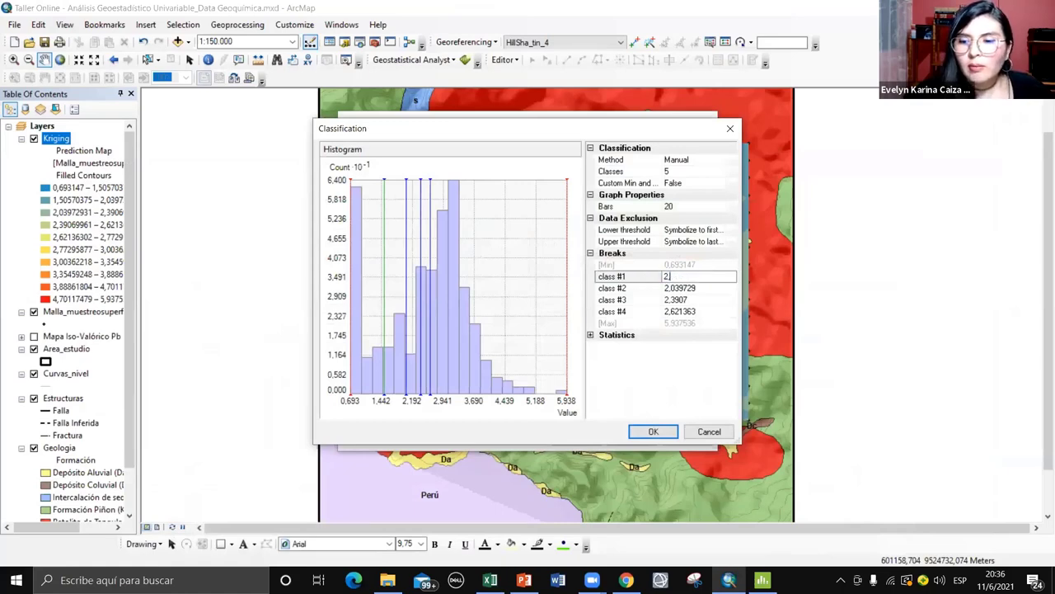
click(652, 286)
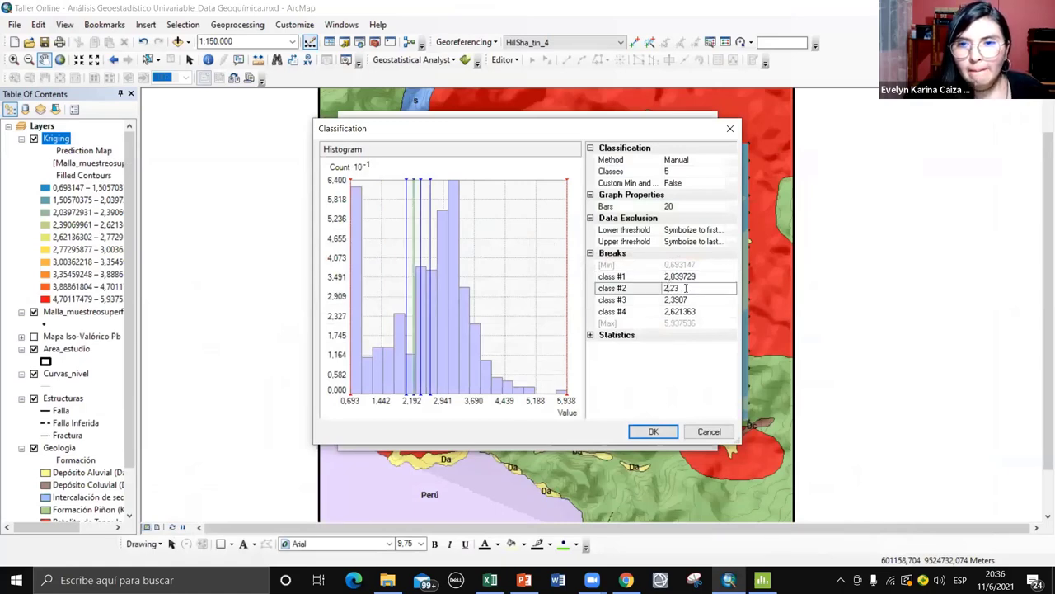
Consult the T value in the Excel statistics workbook and enter 3,06 in place of the Kriging classification's class #1 break
click(695, 276)
drag(729, 276, 608, 282)
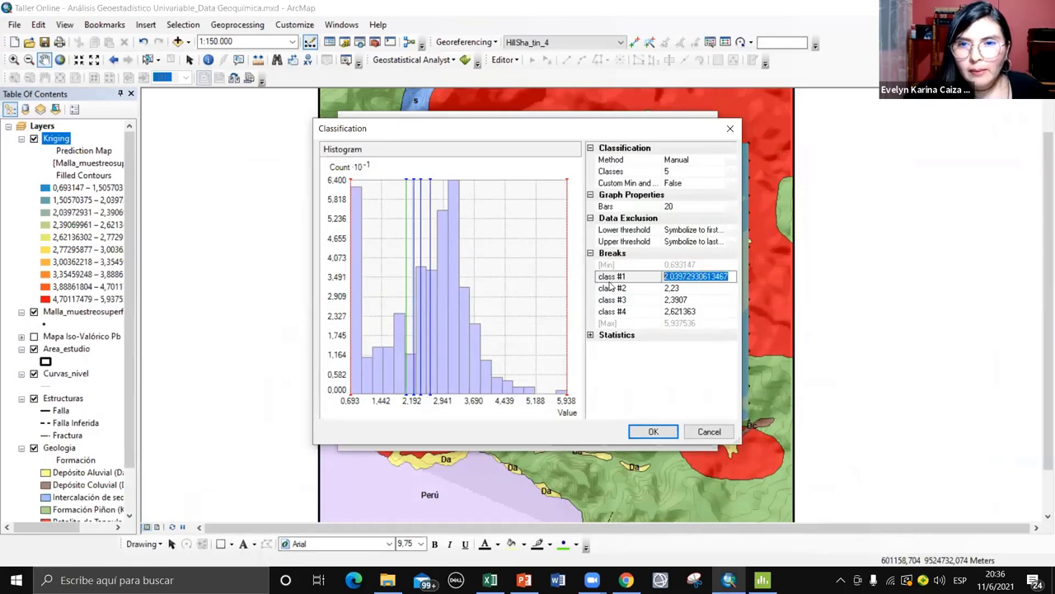
key(BackSpace)
click(490, 580)
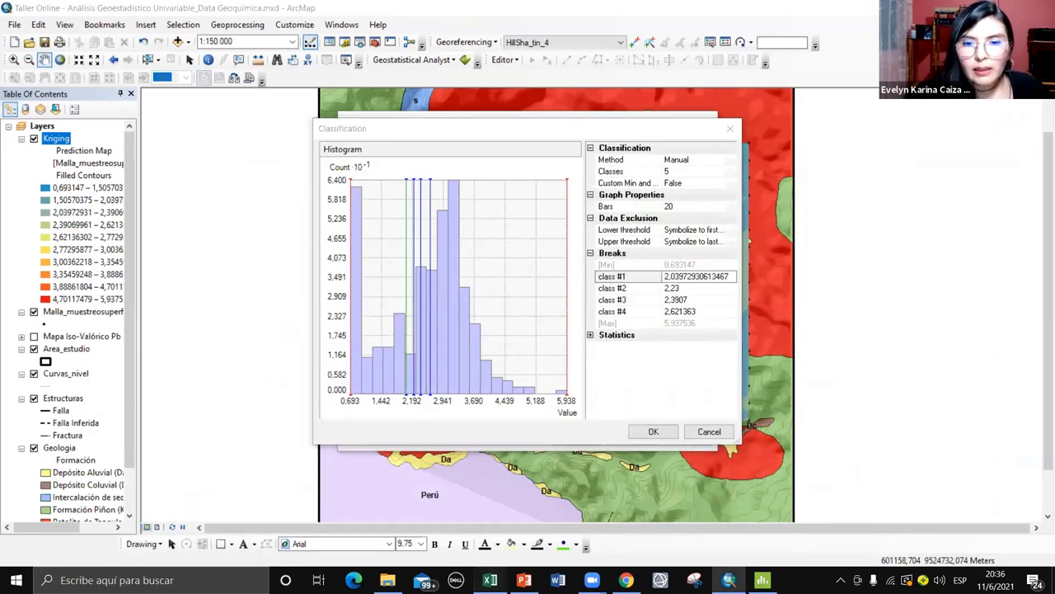
key(alt+Tab)
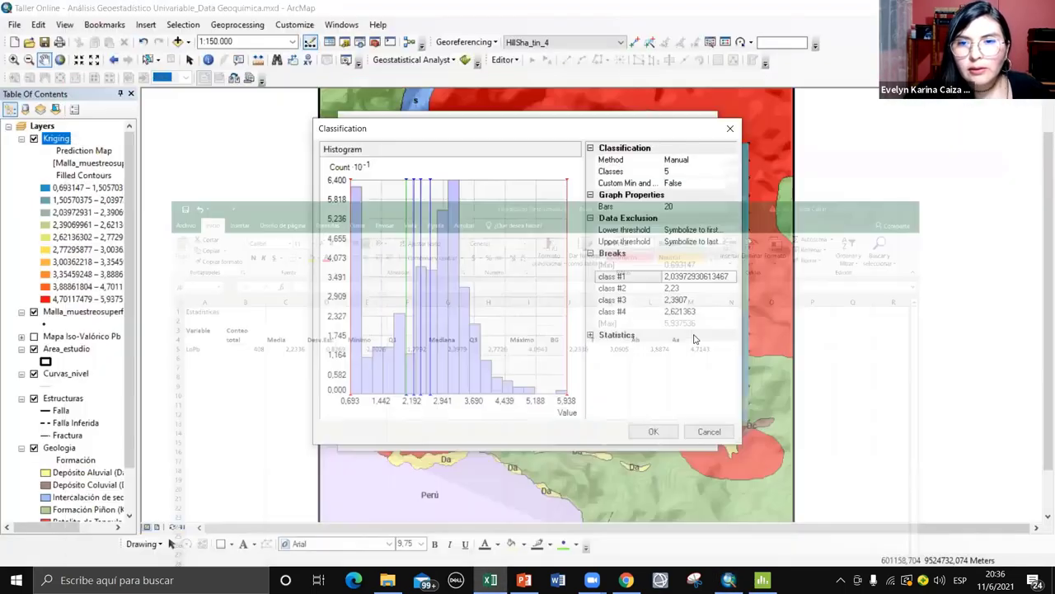
drag(731, 277, 650, 277)
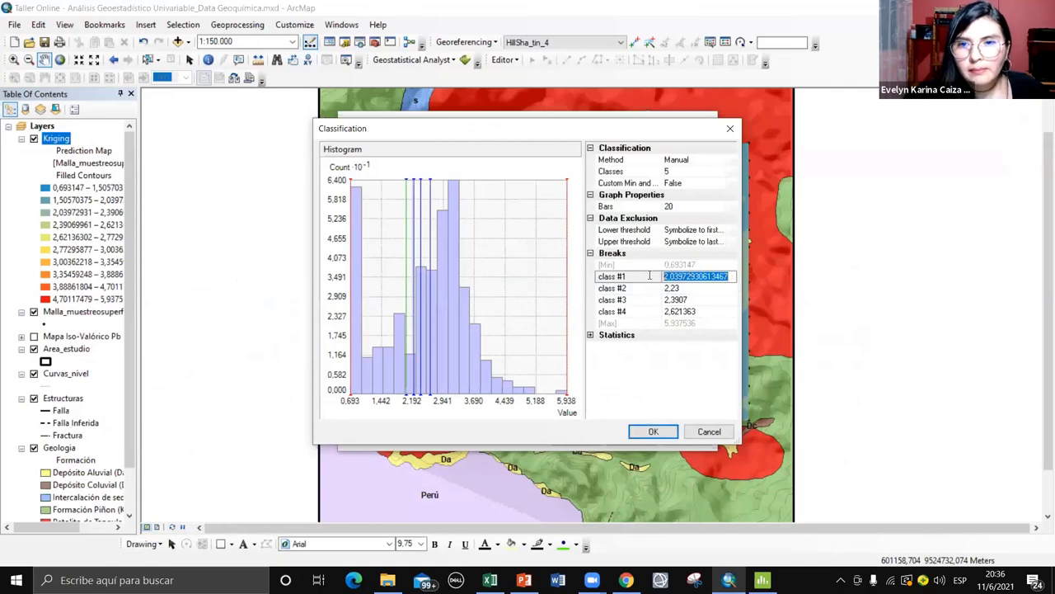
text(3)
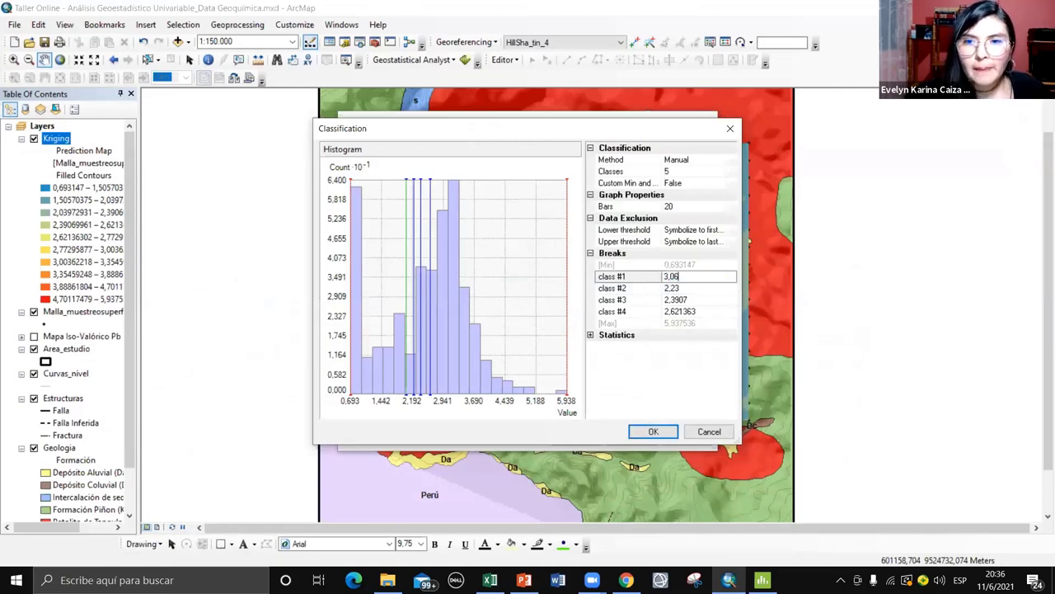
text(,06)
Consult the Ab value in the Excel workbook and enter 3,88 in place of the class #2 break in ArcMap
click(490, 580)
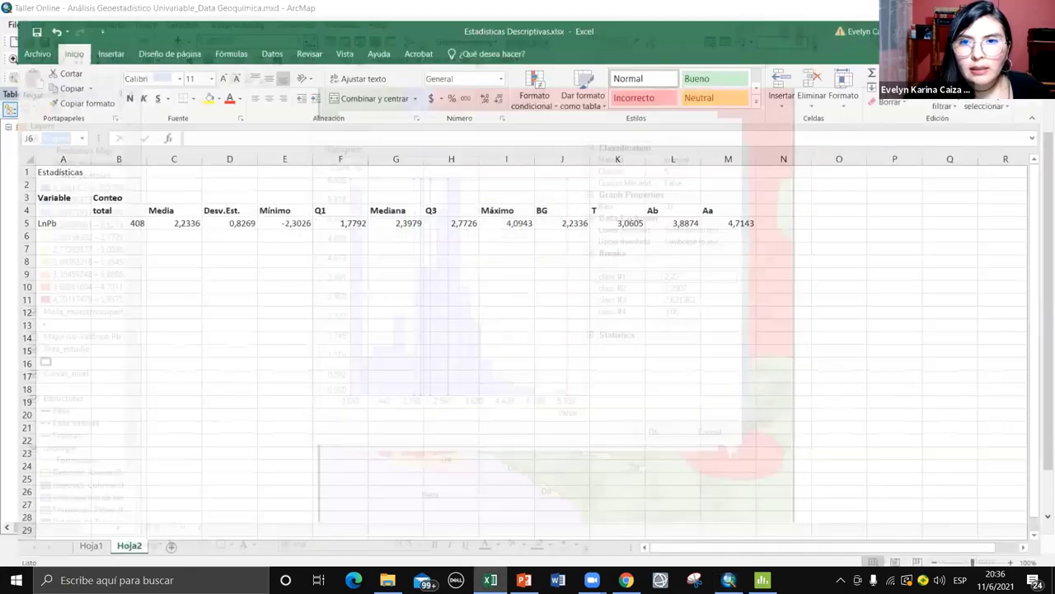
key(alt+Tab)
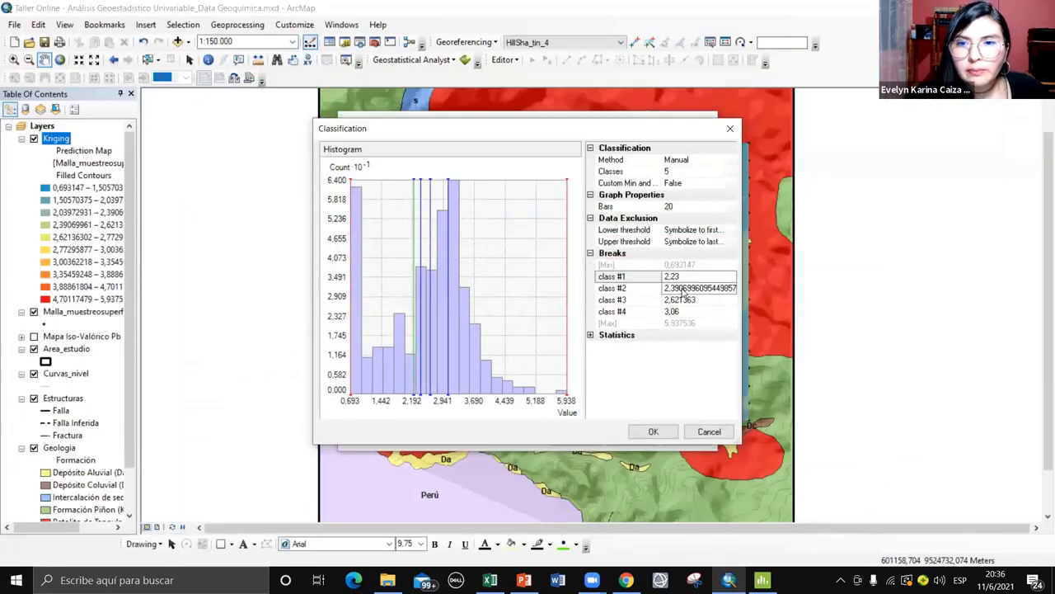
click(692, 302)
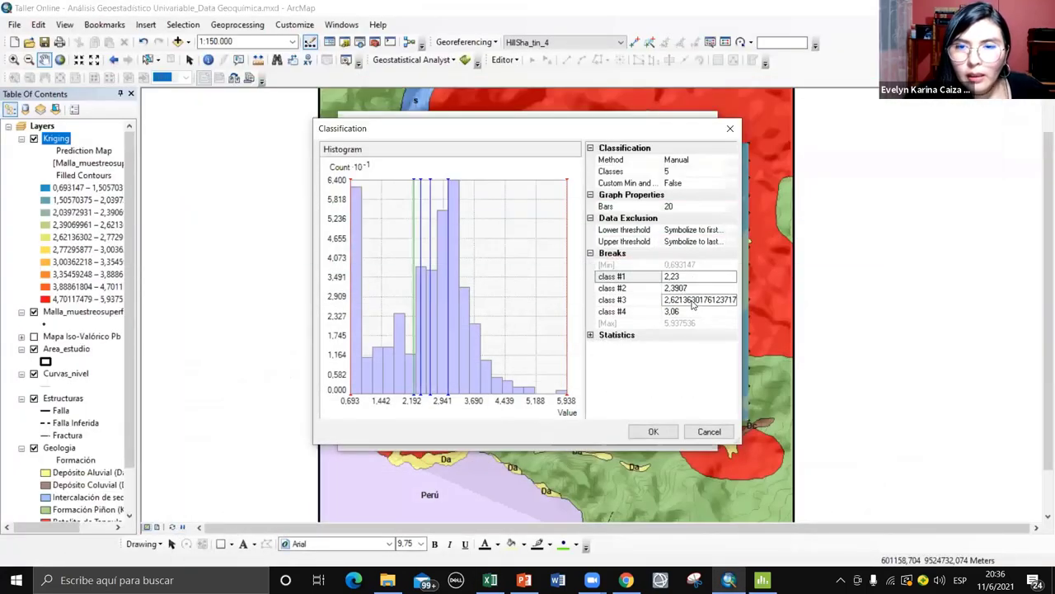
click(691, 288)
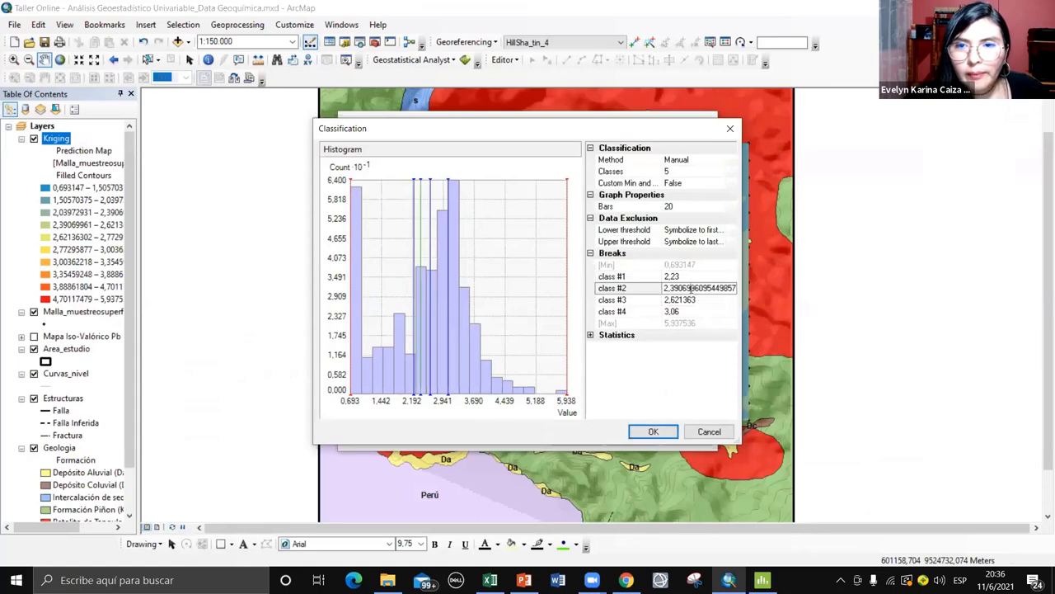
drag(732, 290, 632, 293)
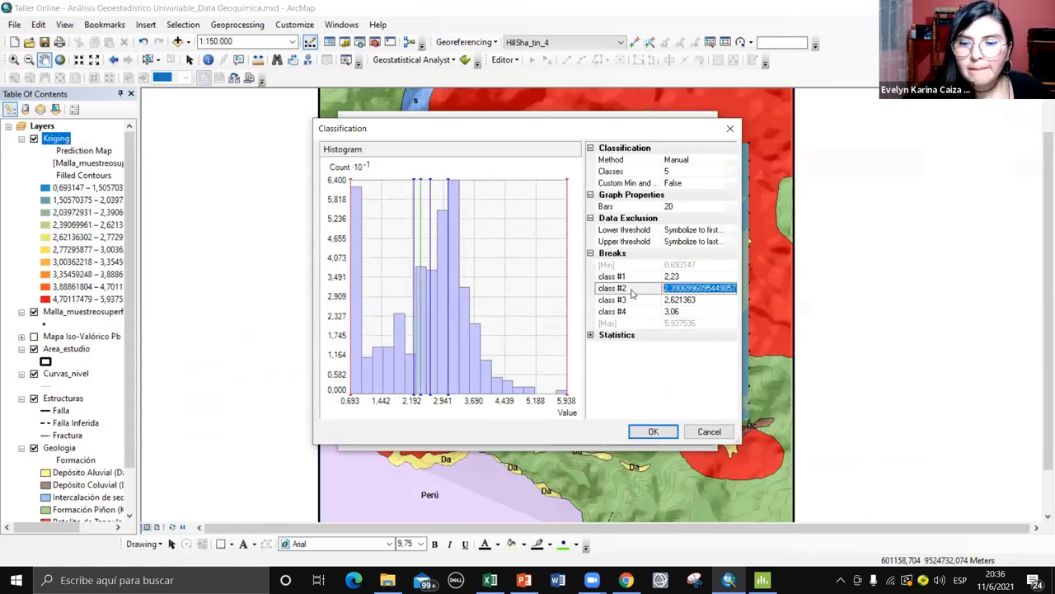
text(3,88)
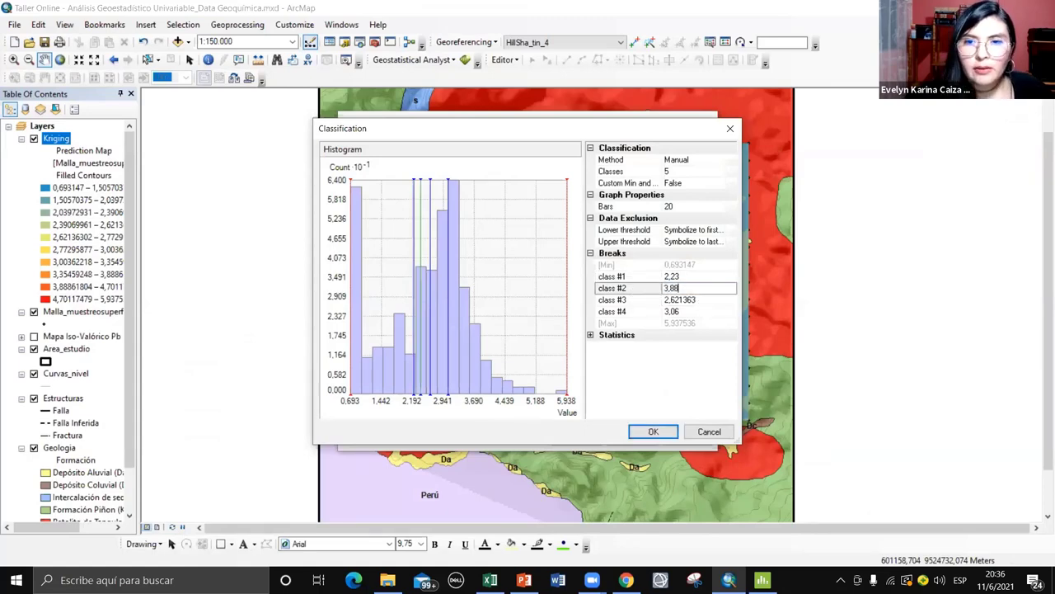
Consult the Aa value in the Excel workbook and replace the remaining default break, class #2, with 4,71
click(490, 580)
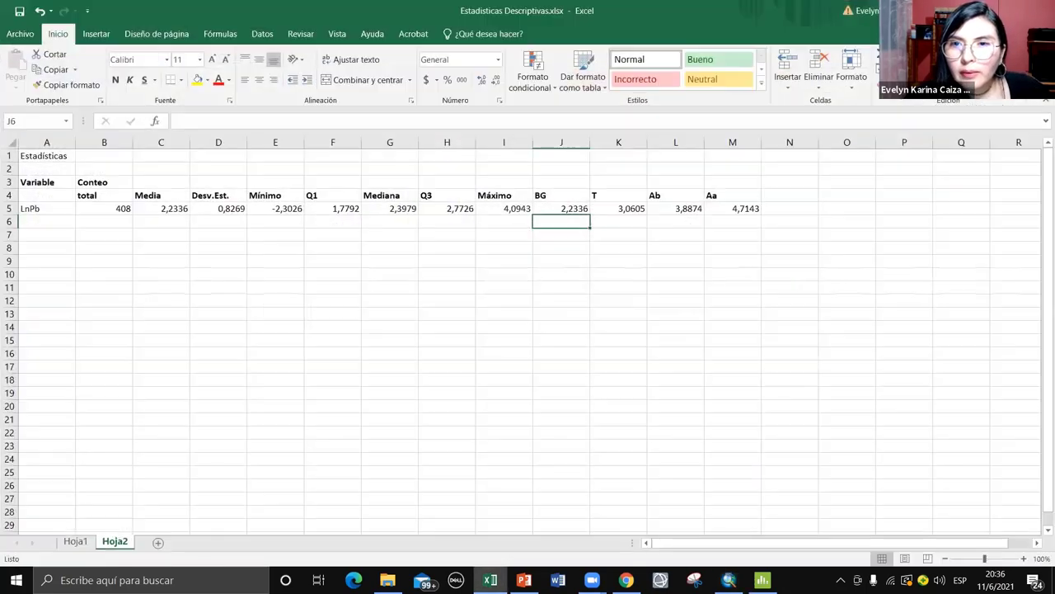
key(alt+Tab)
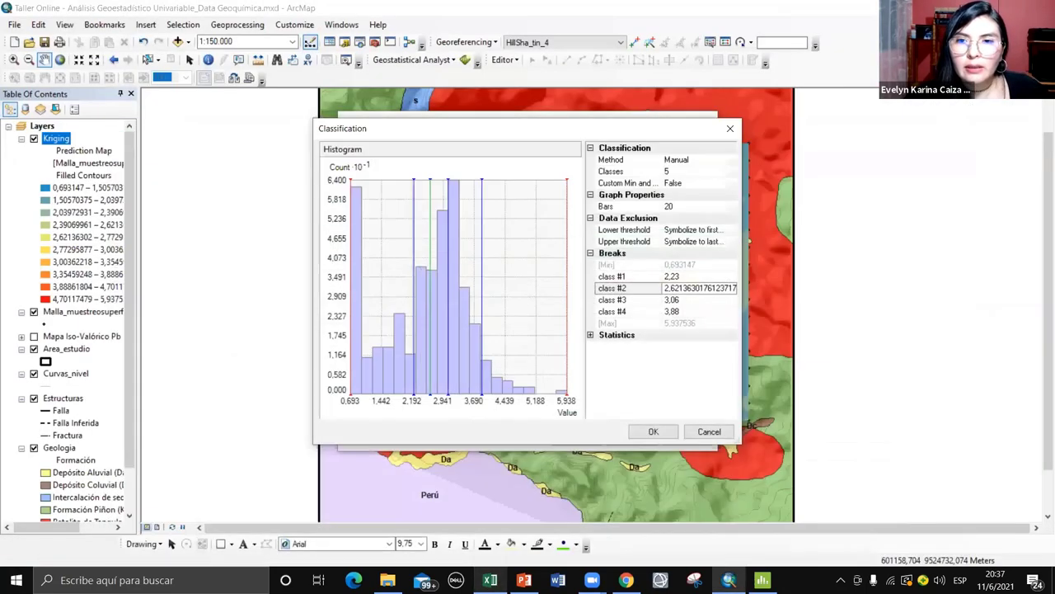
click(716, 288)
key(Return)
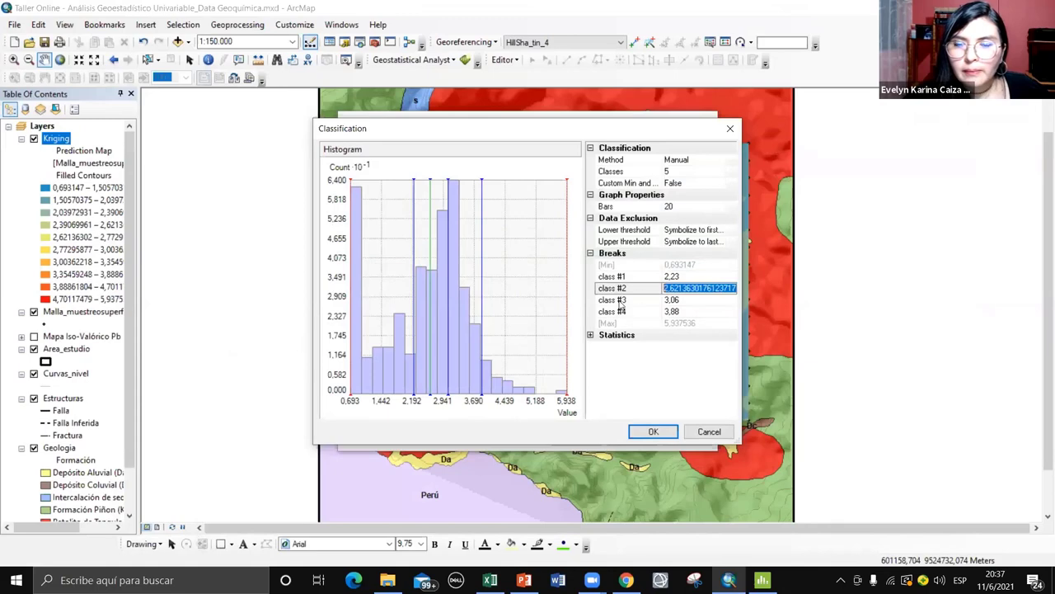
key(BackSpace)
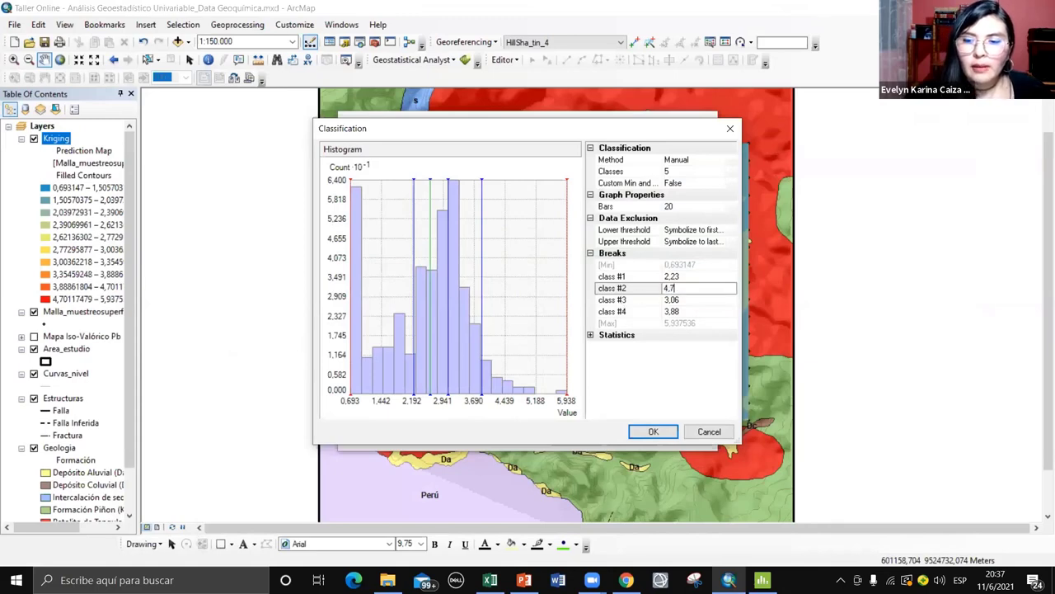
text(4,71)
click(678, 301)
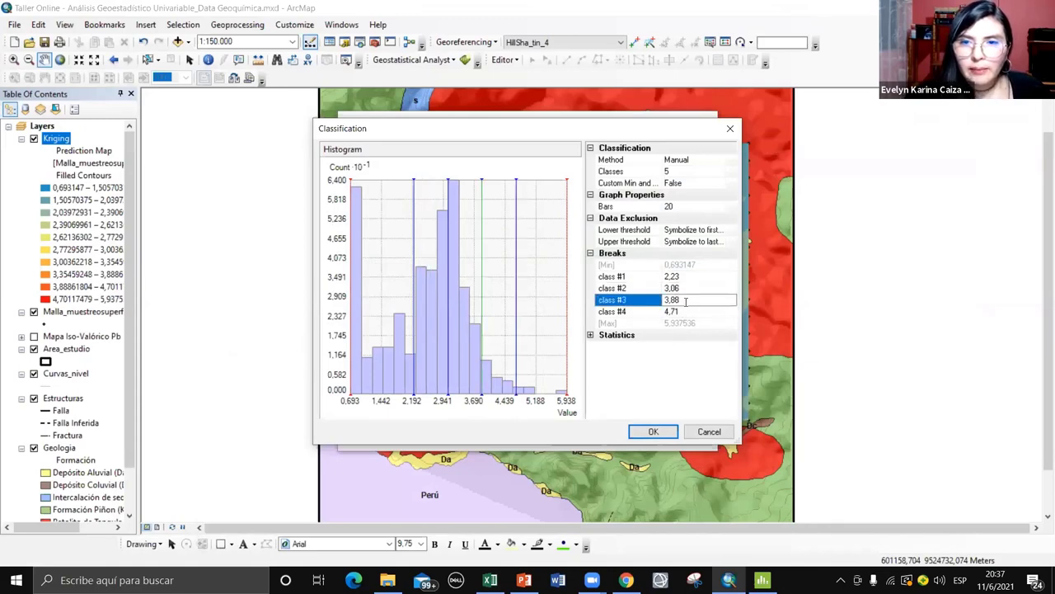
Accept the manual class breaks and apply the five-class symbology to the Kriging layer, closing its properties
click(490, 580)
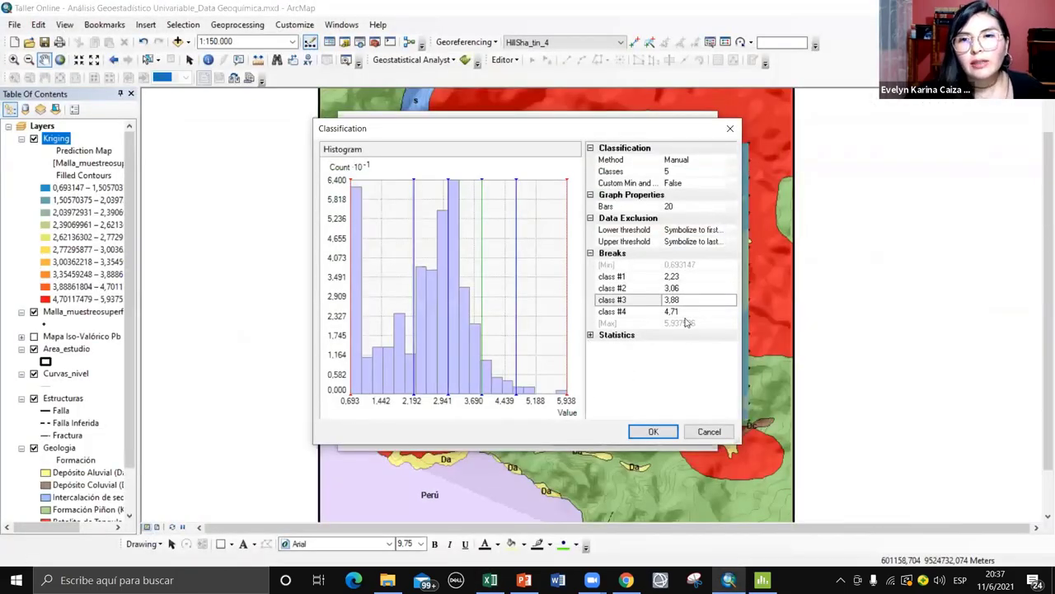
click(654, 432)
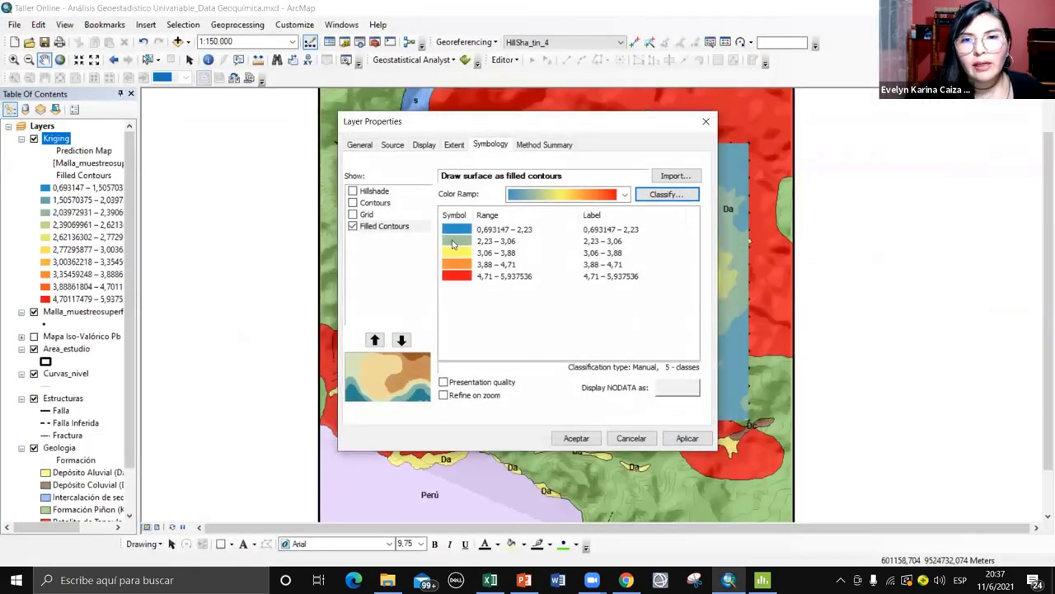
click(669, 437)
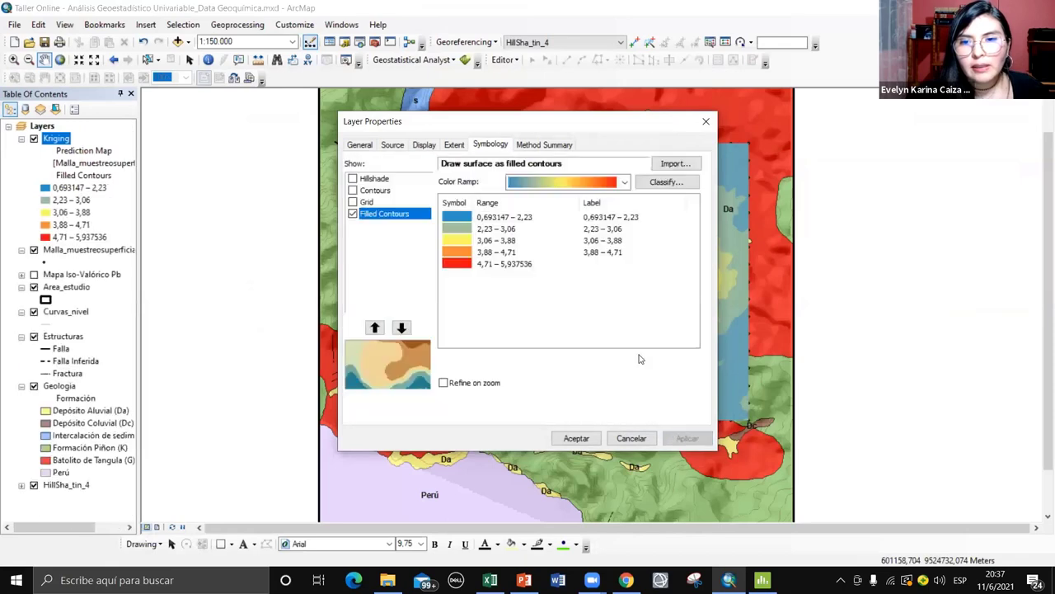
click(577, 440)
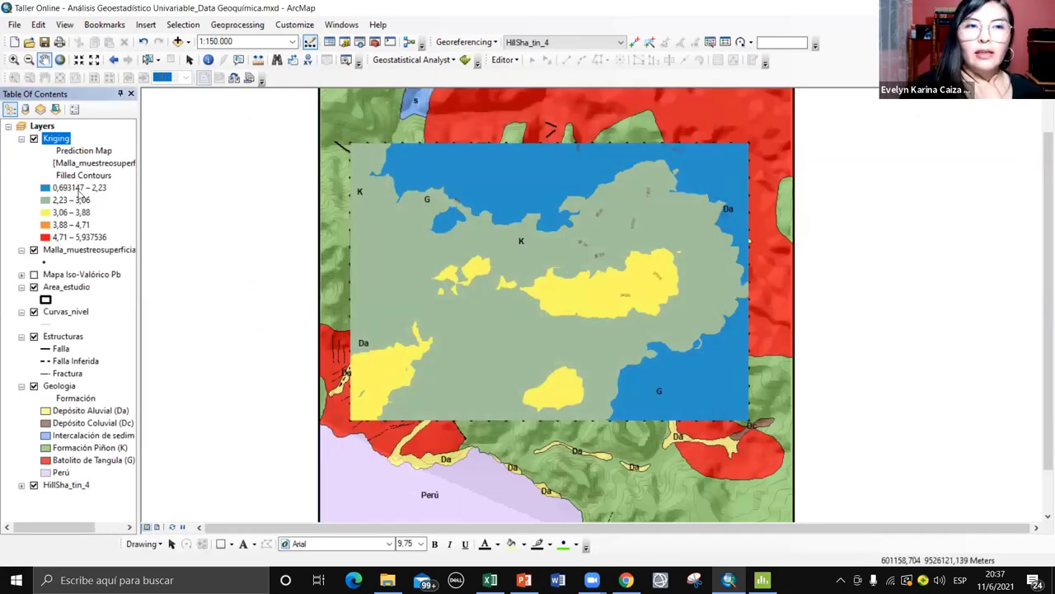
Compare the BG, T, Ab and Aa values in the Excel workbook with the class ranges of the Kriging map in ArcMap
click(490, 580)
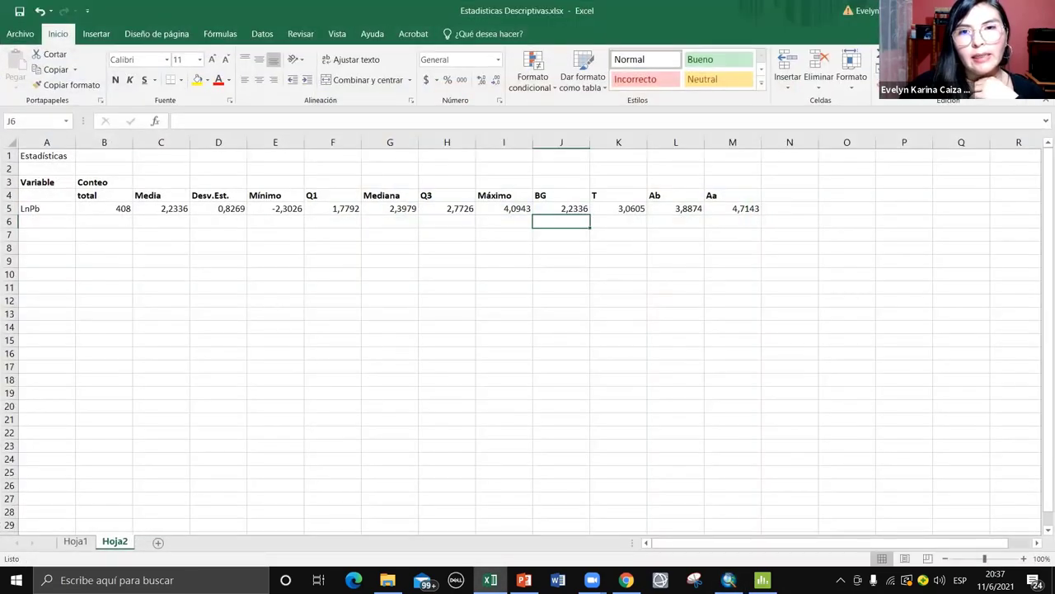
click(489, 580)
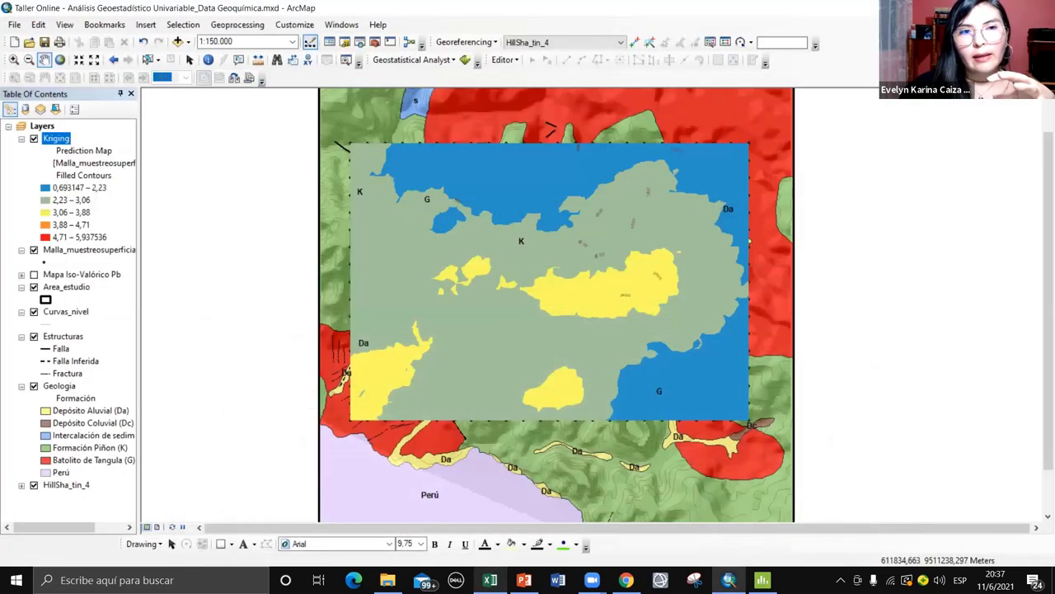
key(alt+Tab)
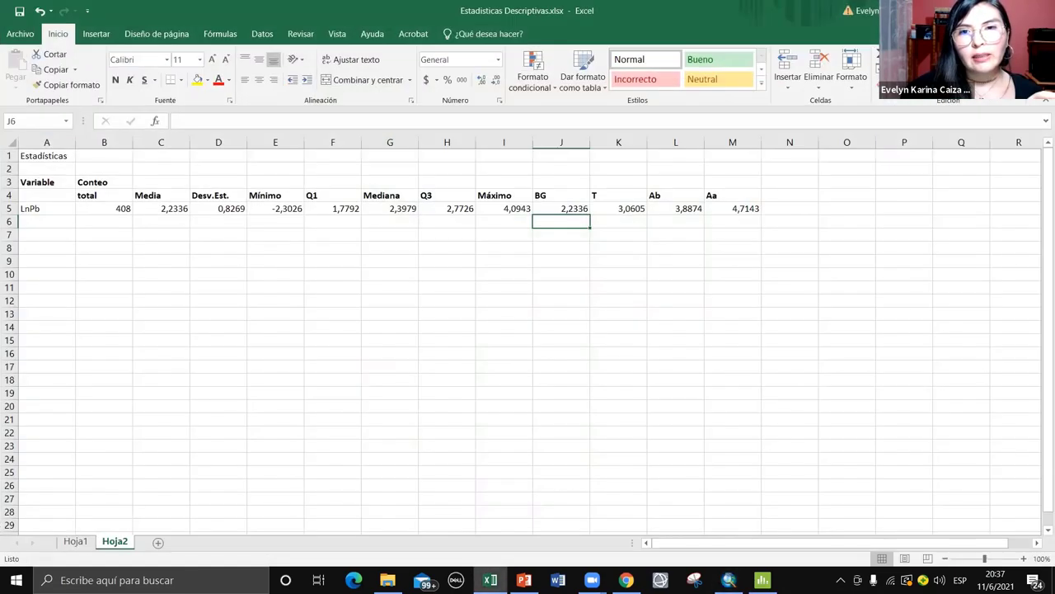
click(490, 579)
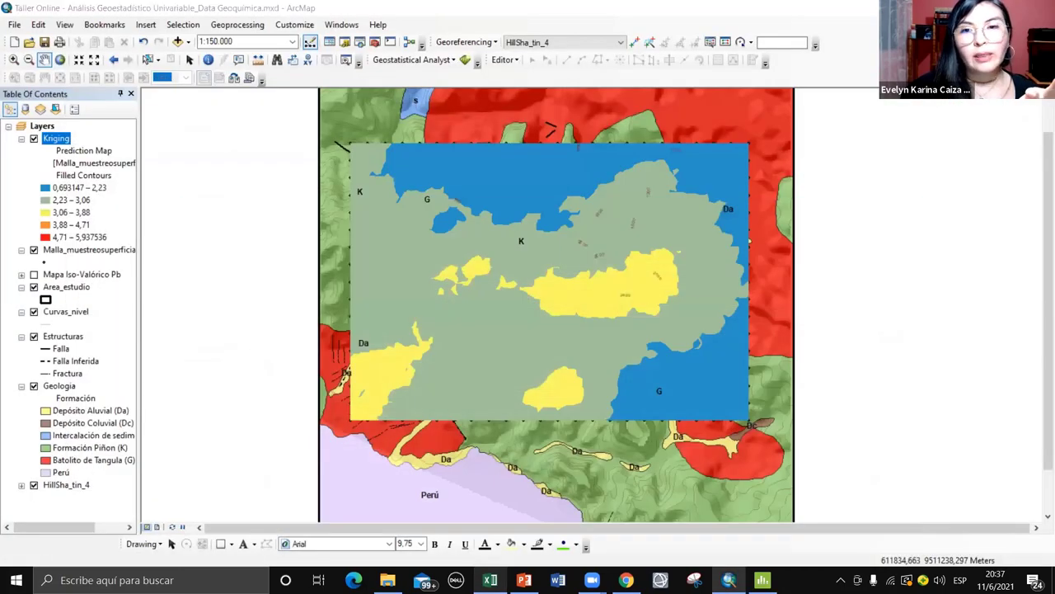
click(489, 579)
click(490, 579)
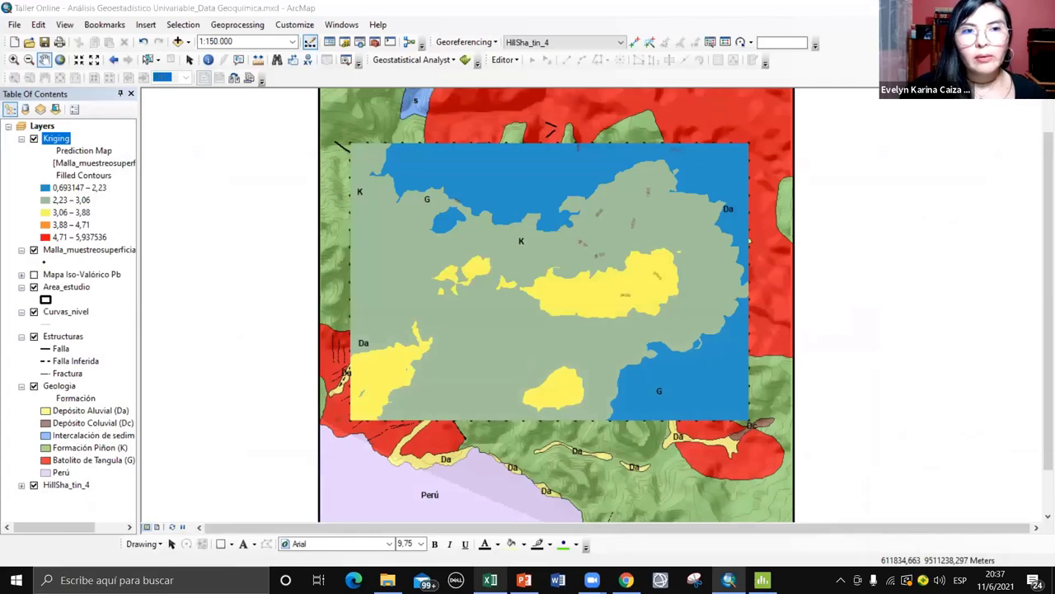
click(490, 580)
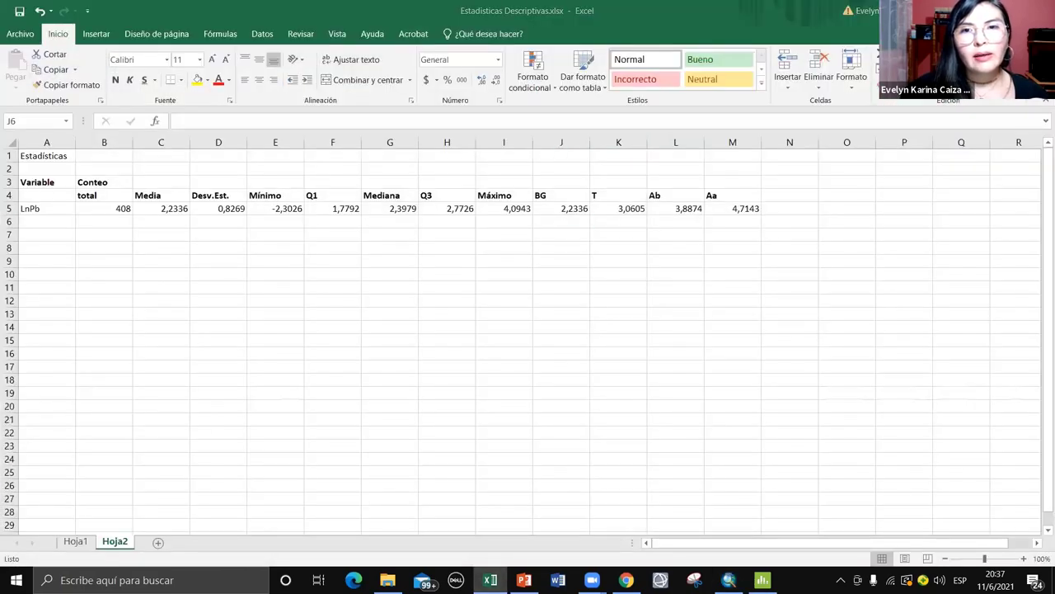
click(490, 580)
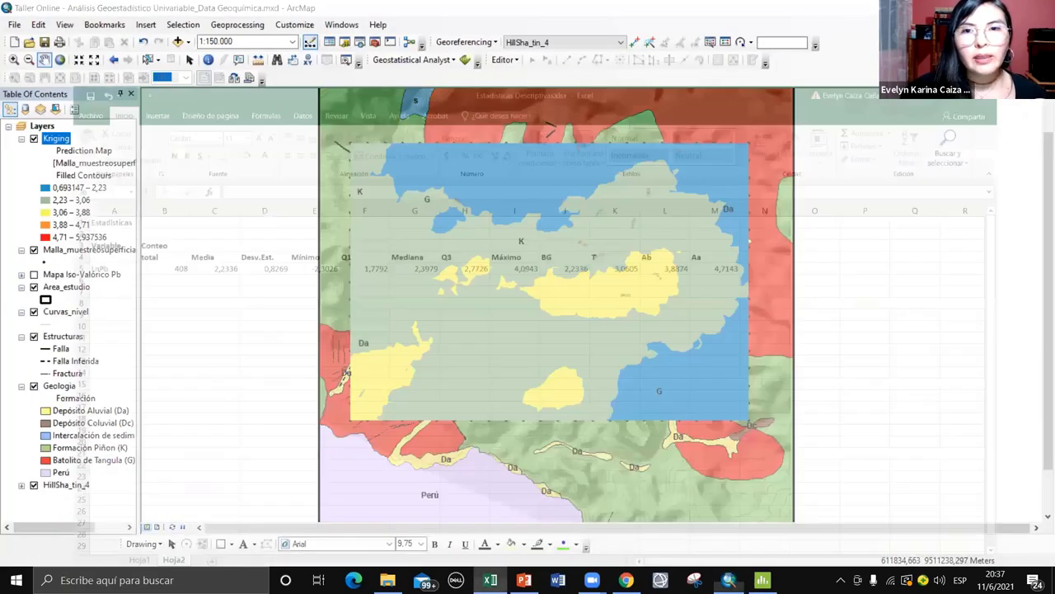
click(490, 580)
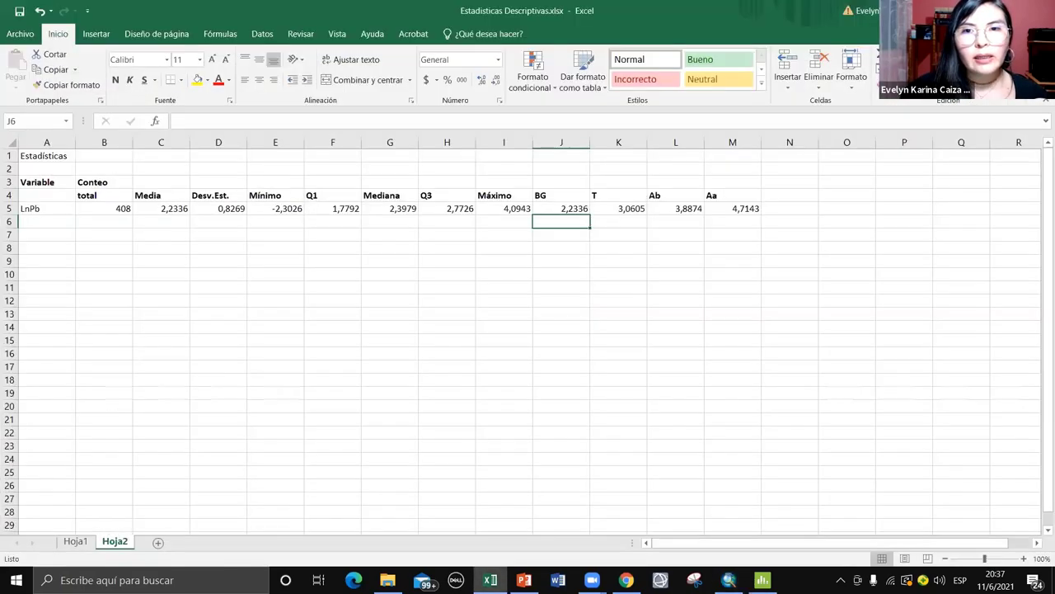
click(490, 580)
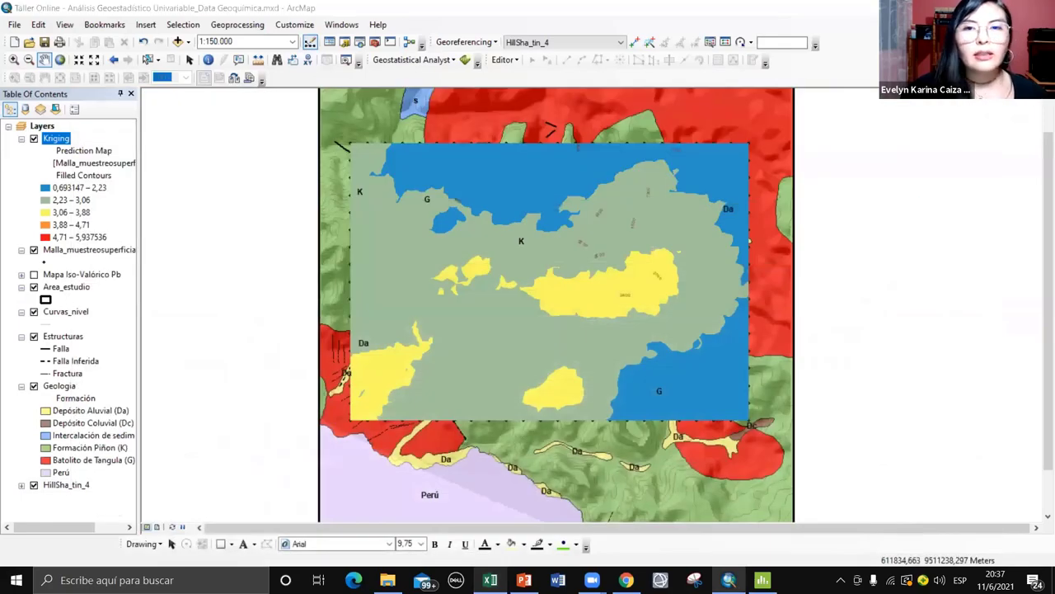
click(490, 580)
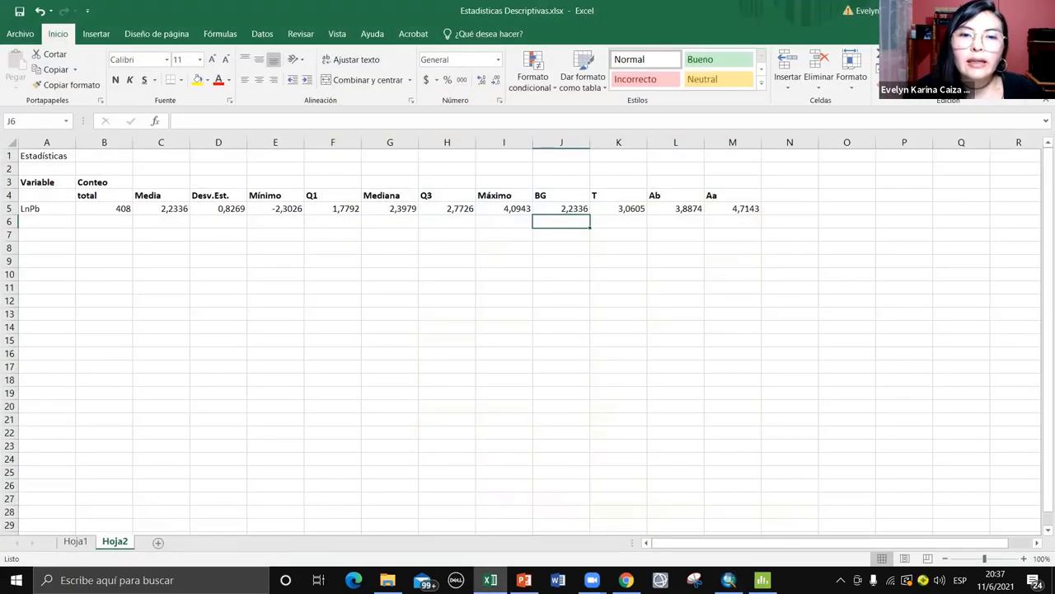
click(489, 579)
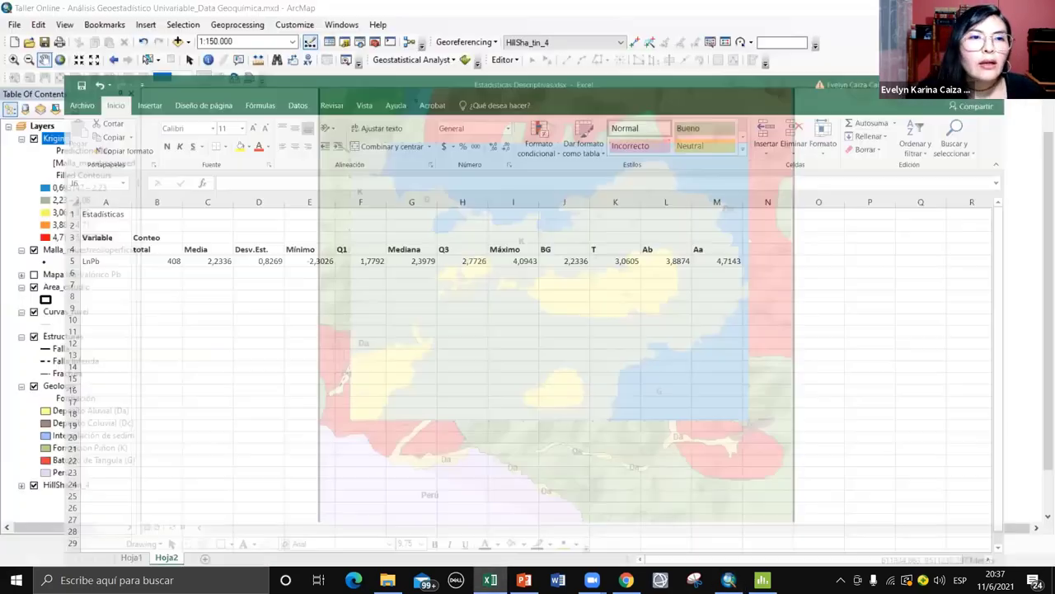